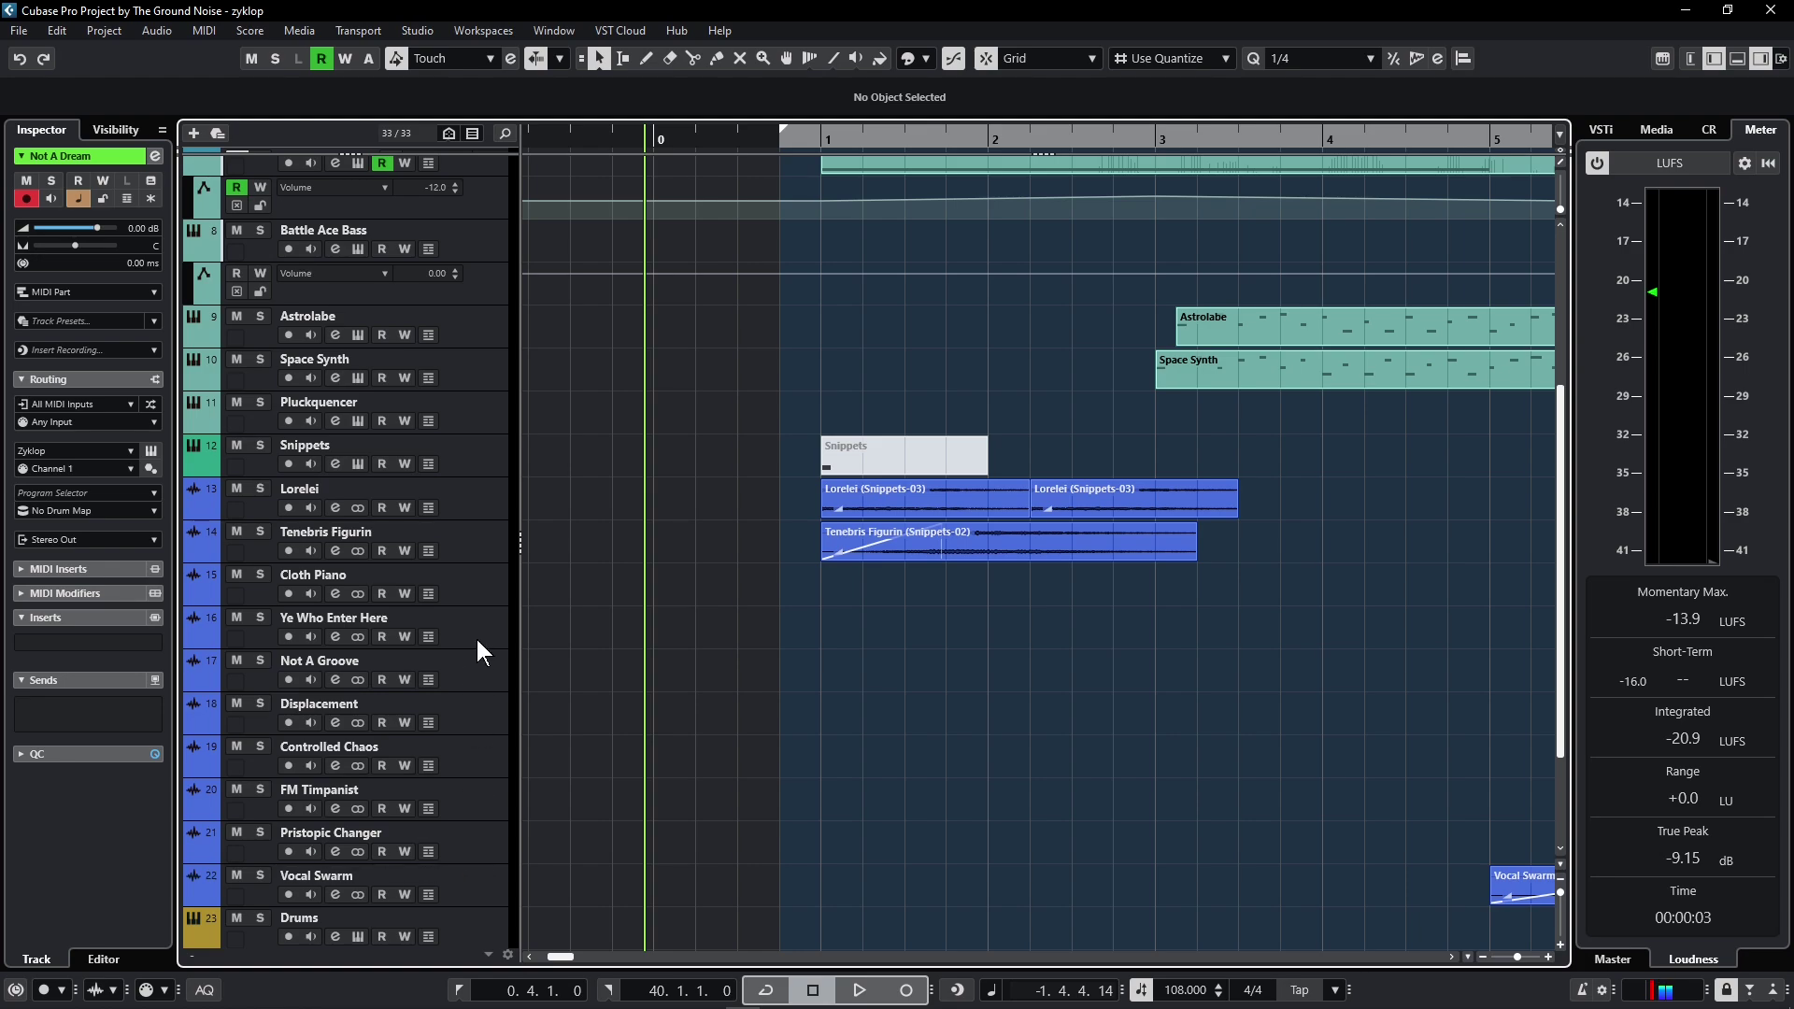
Step: Look over the instrument tracks by selecting Not A Groove, Not A Piano, Not A Dream, Pluckquencer, Snippets and Space Synth in turn
scroll(476, 649, up, 4)
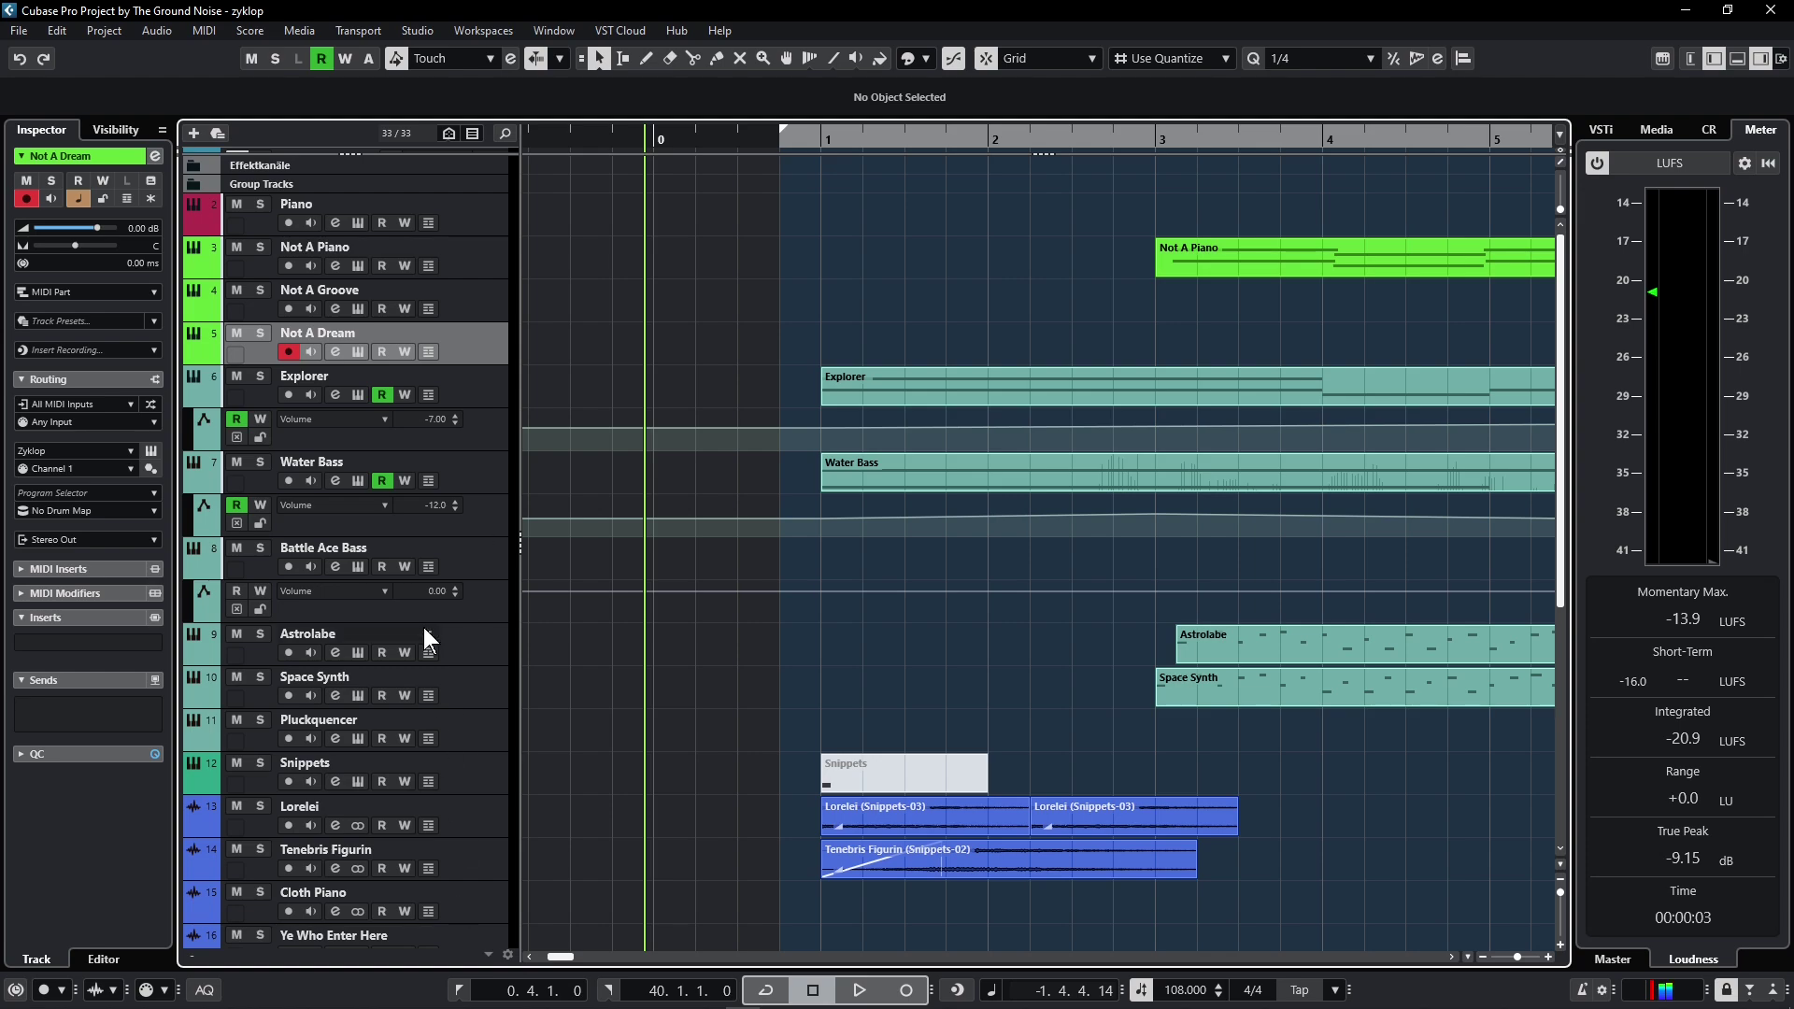
click(483, 290)
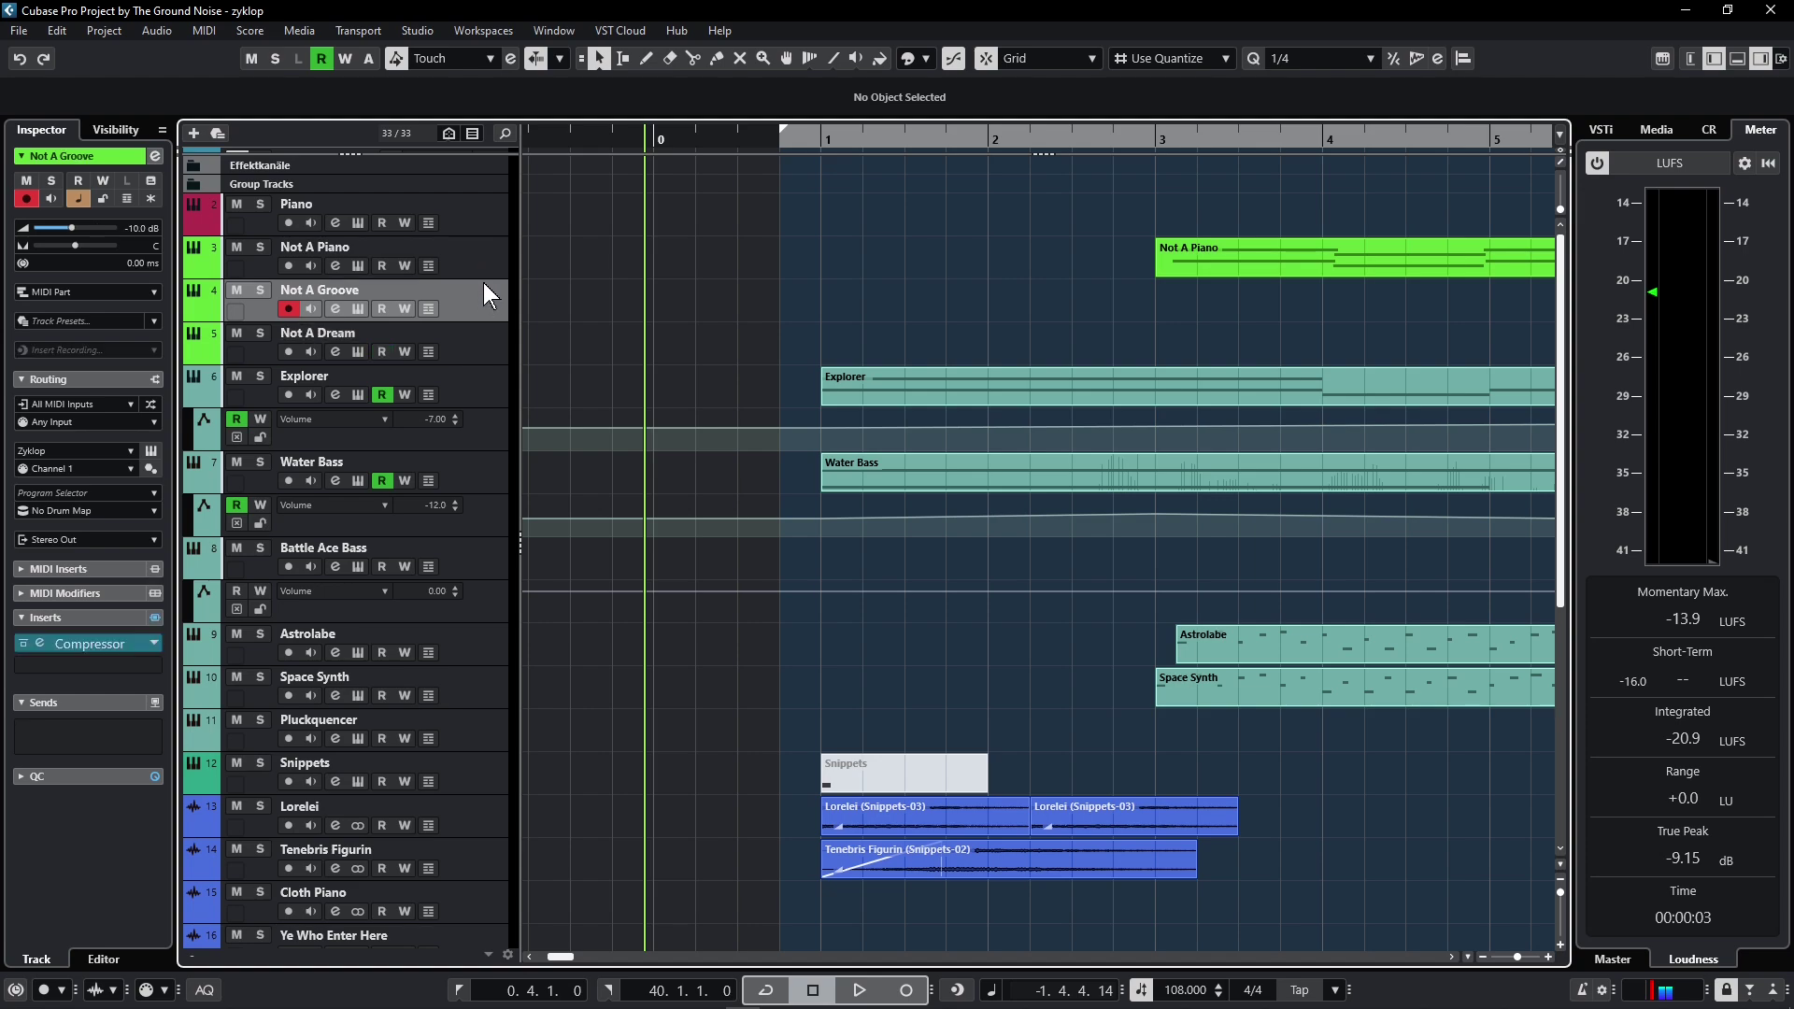
click(481, 246)
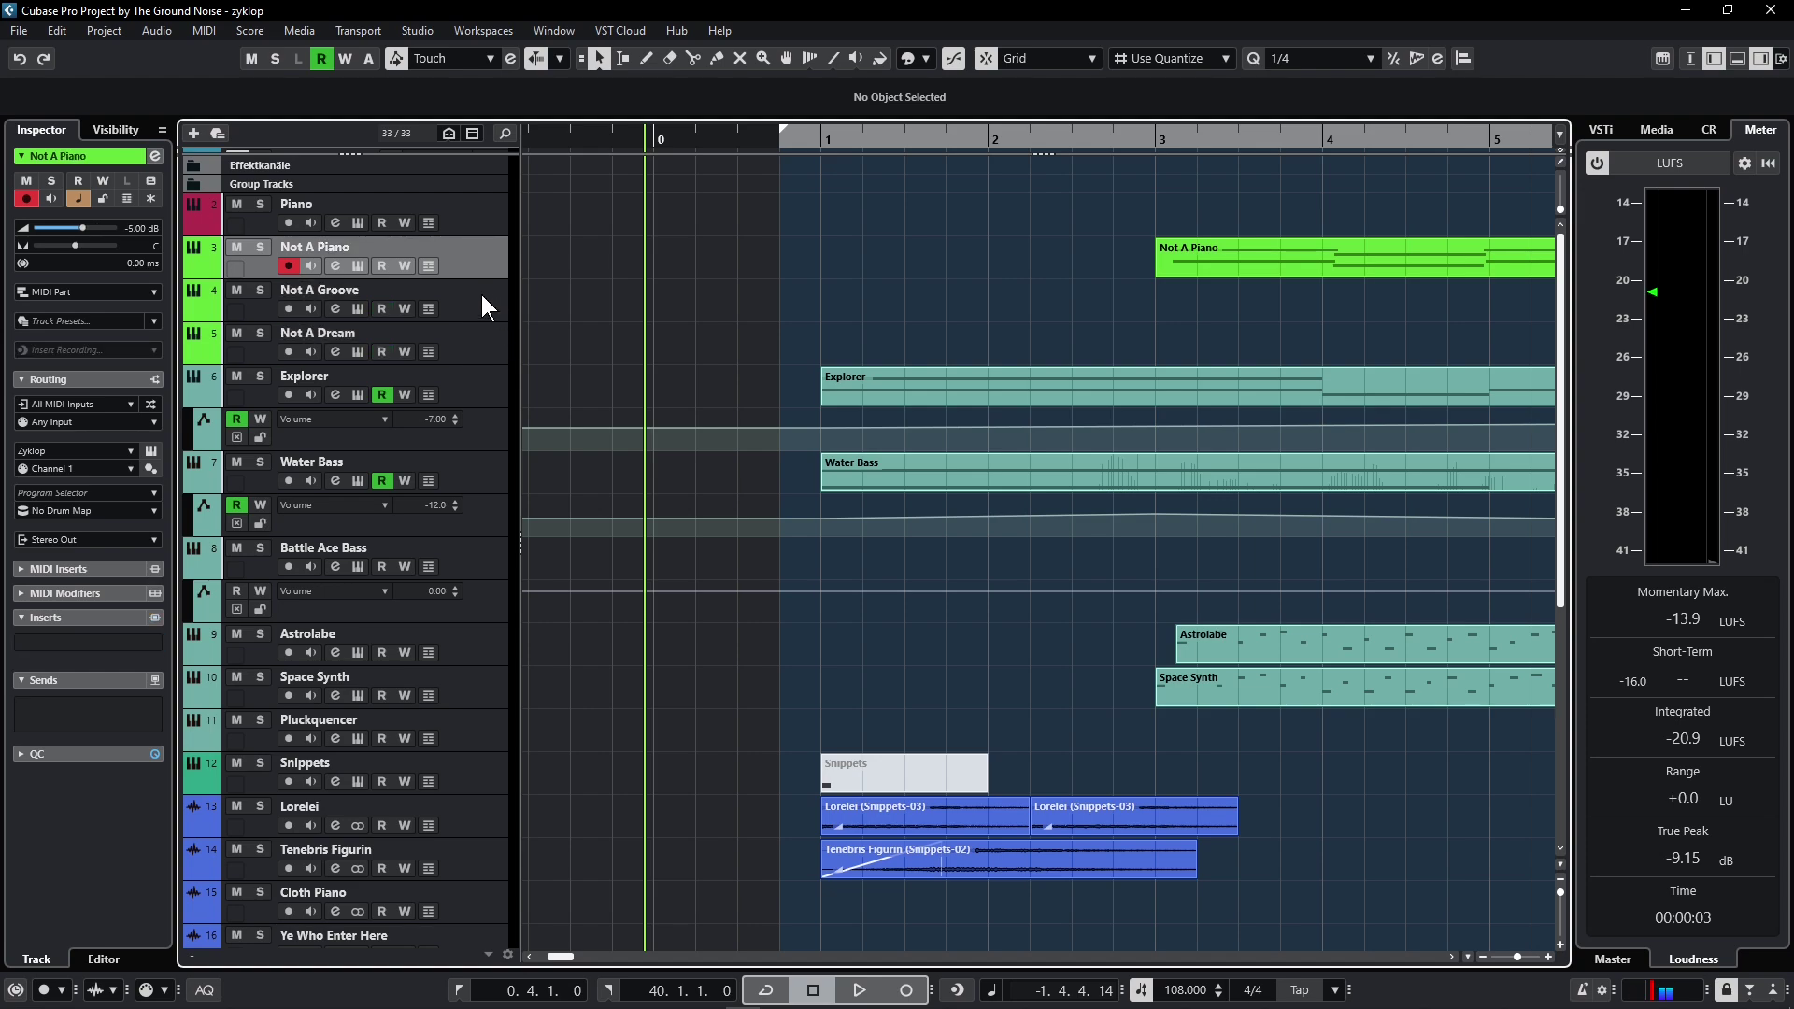
click(477, 342)
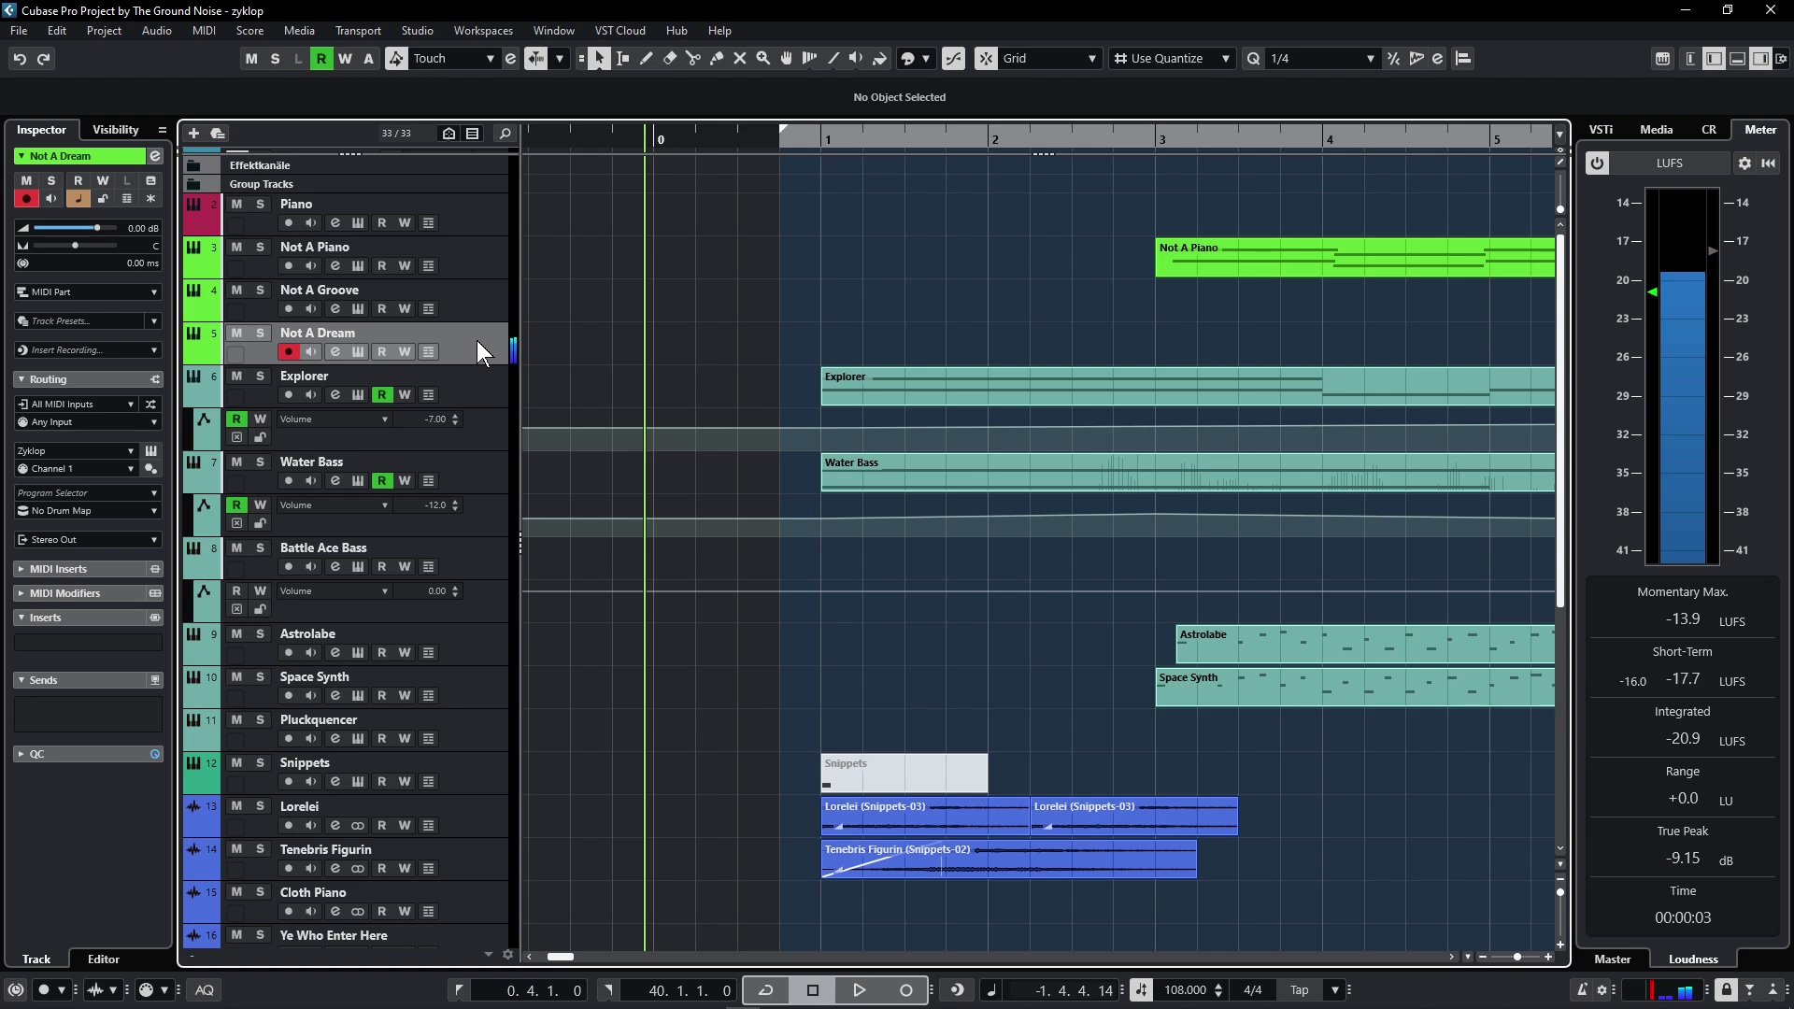
click(439, 724)
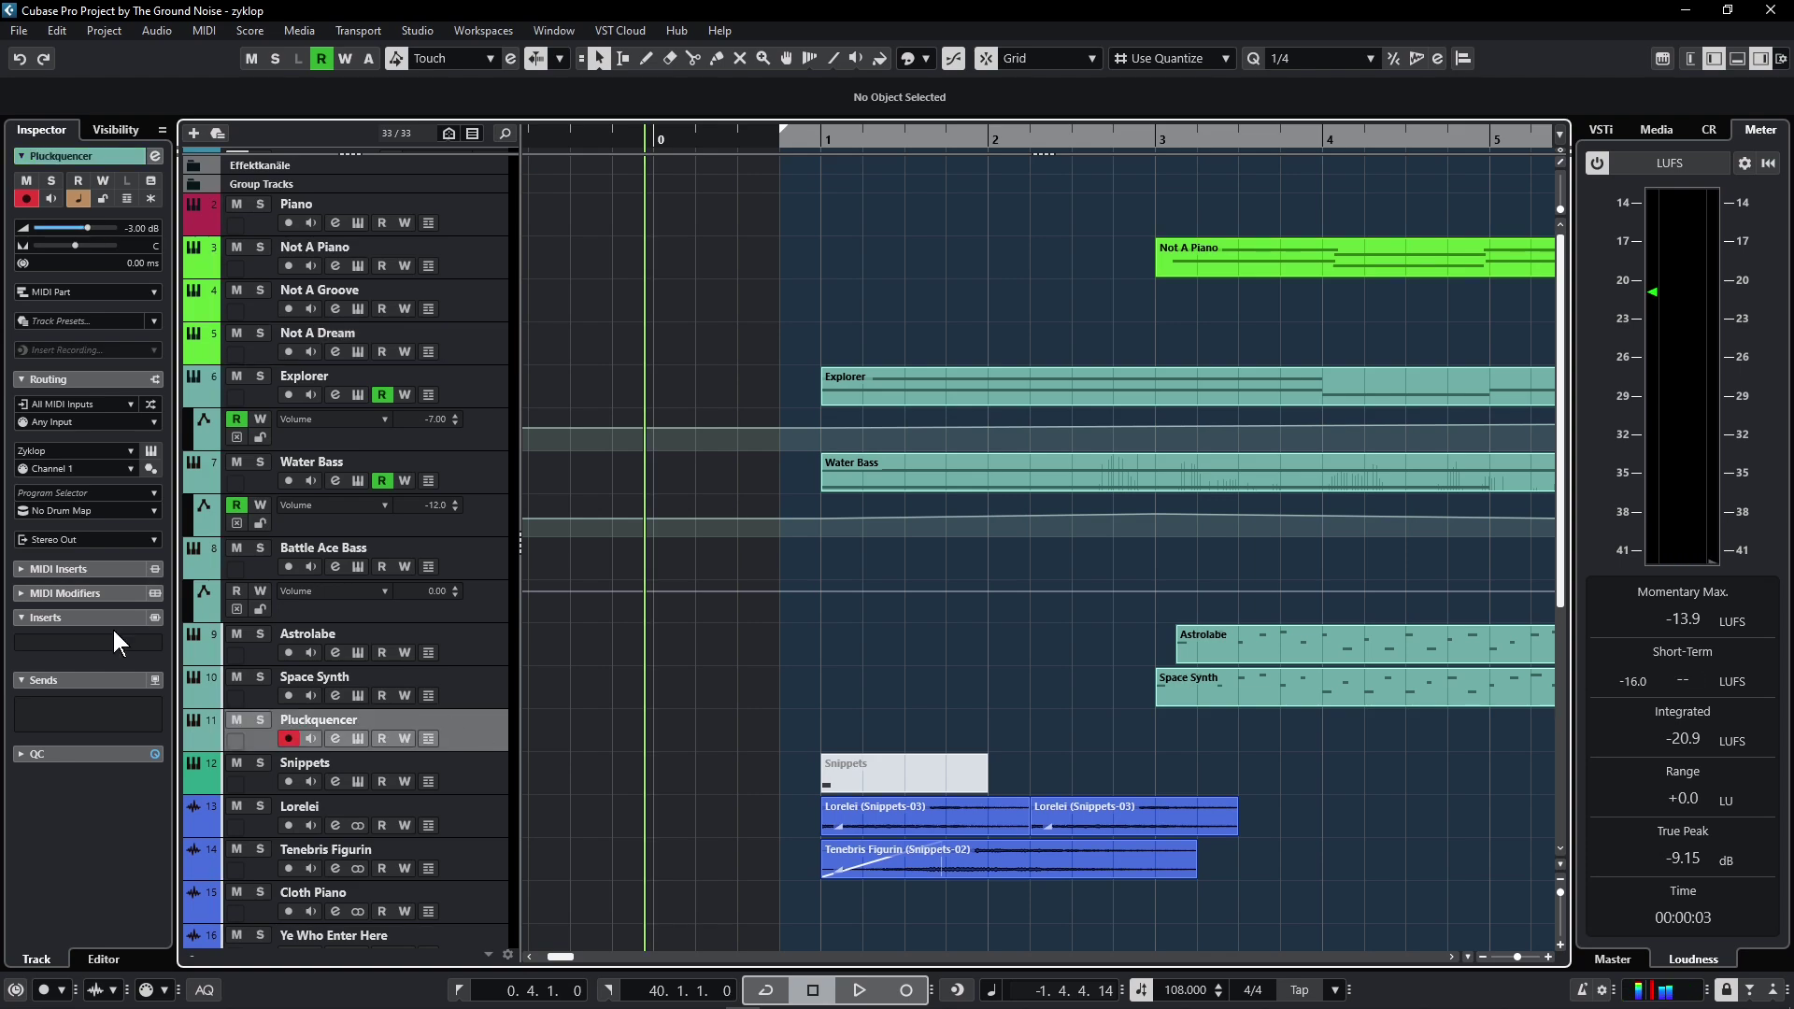
click(477, 759)
click(473, 698)
click(471, 293)
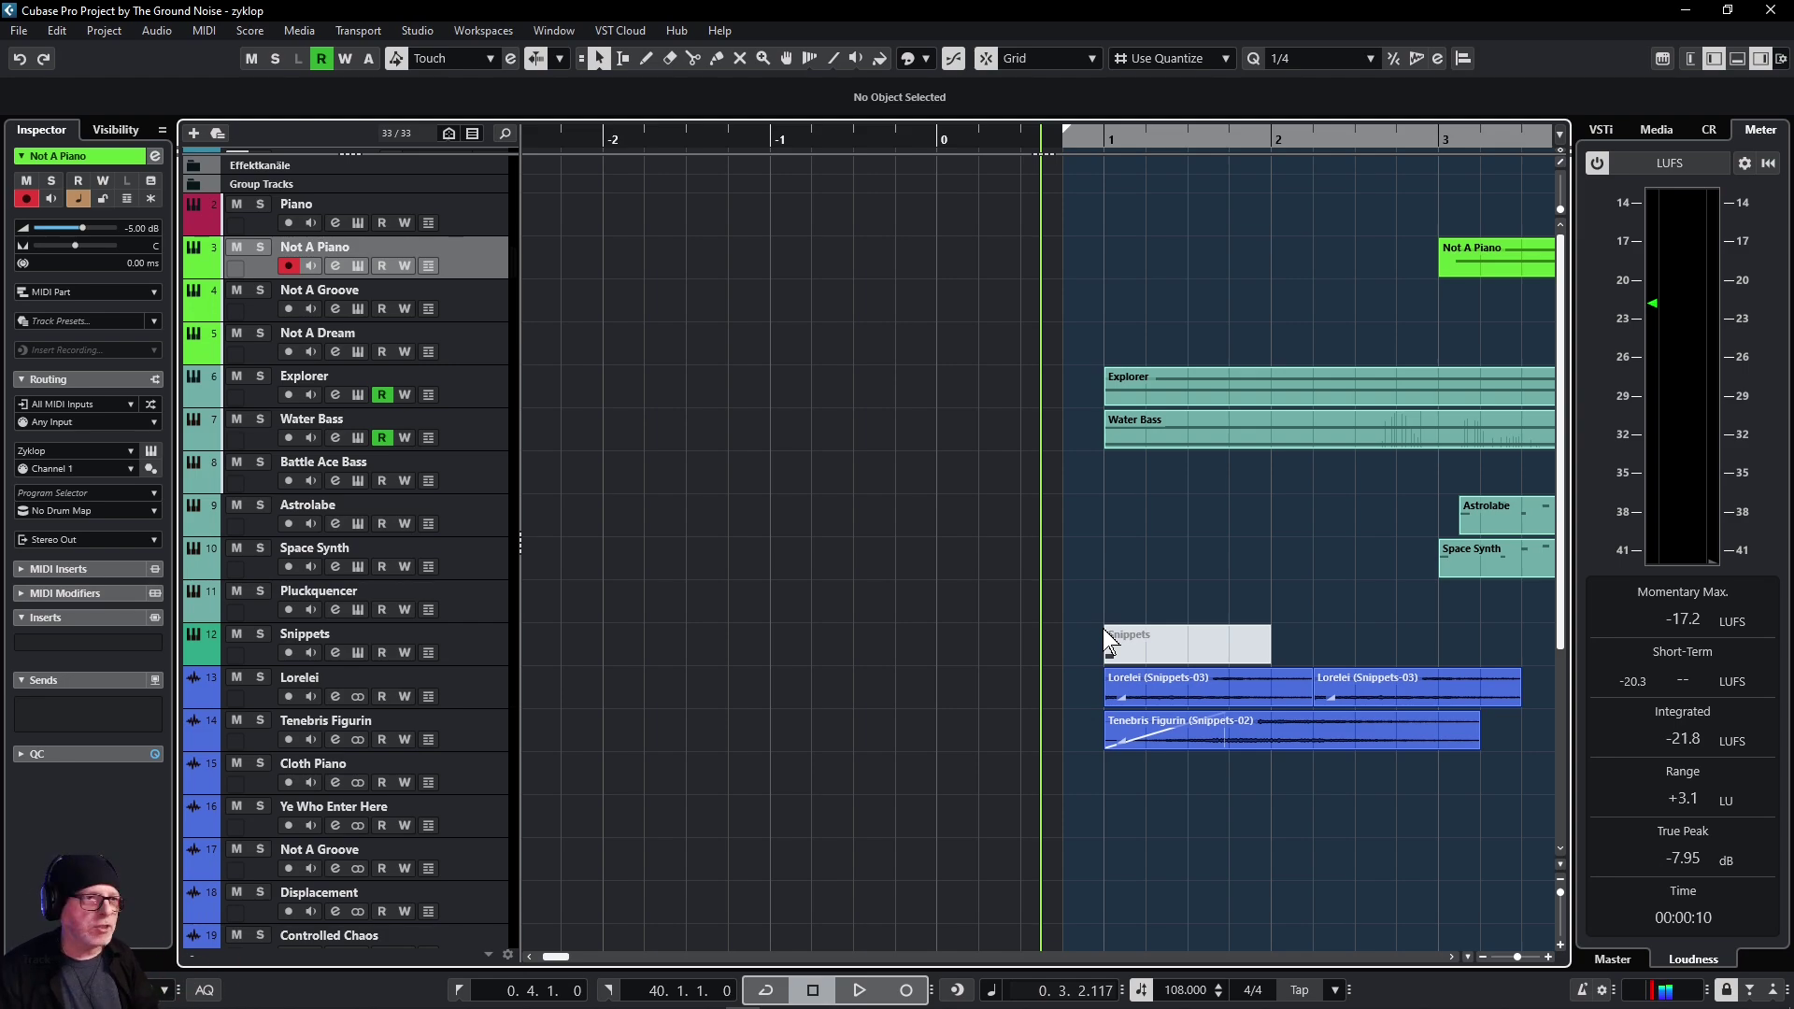
Step: Audition the Explorer track alone by soloing it, playing it back, stopping and removing the solo
click(417, 397)
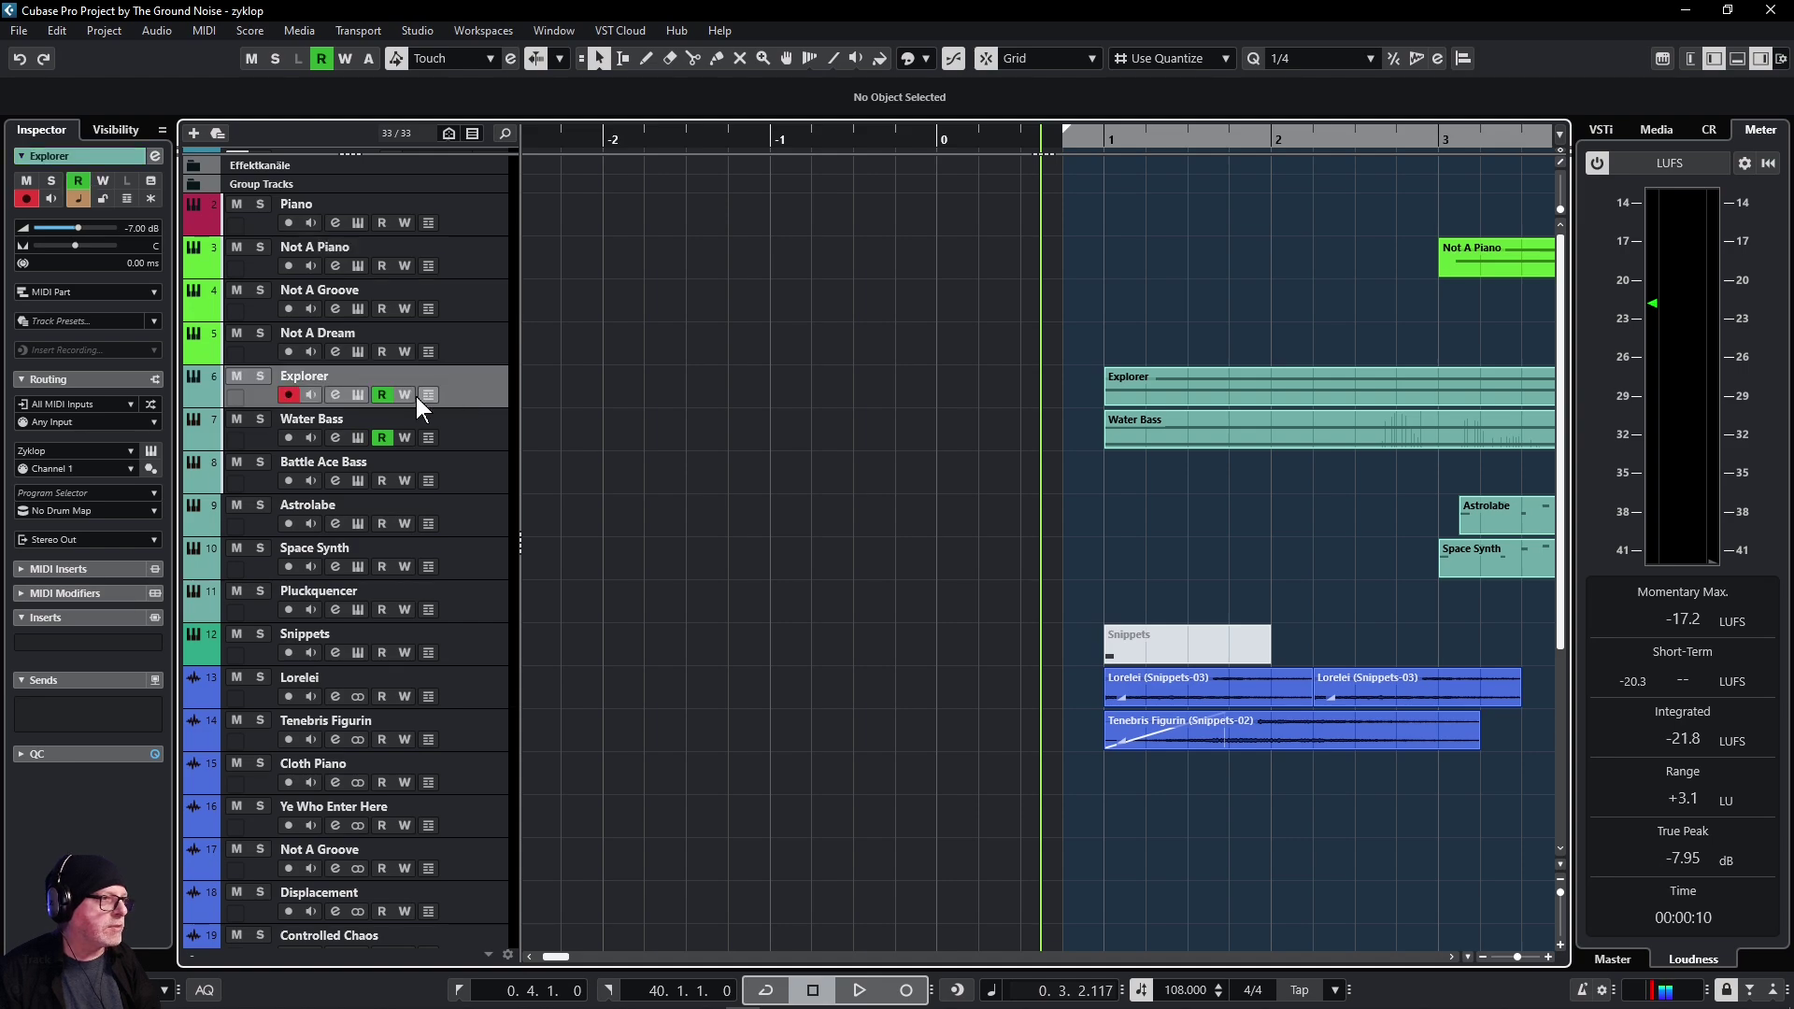
click(263, 378)
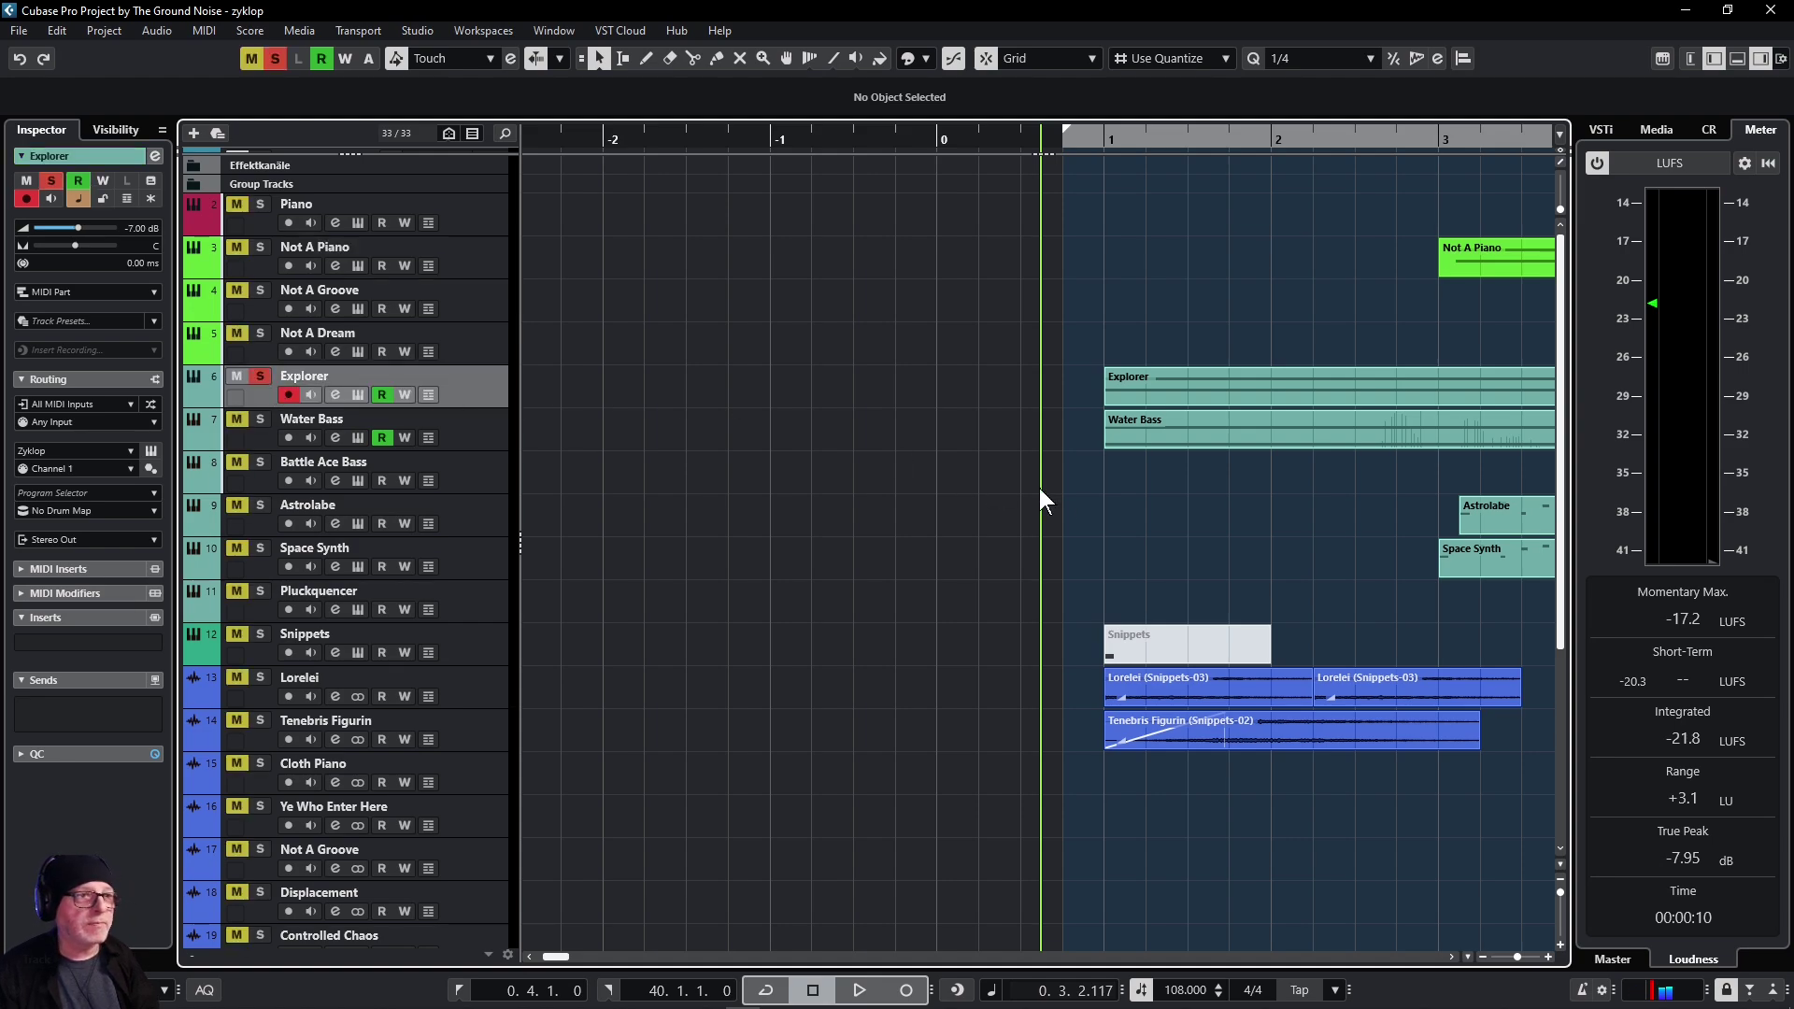
key(space)
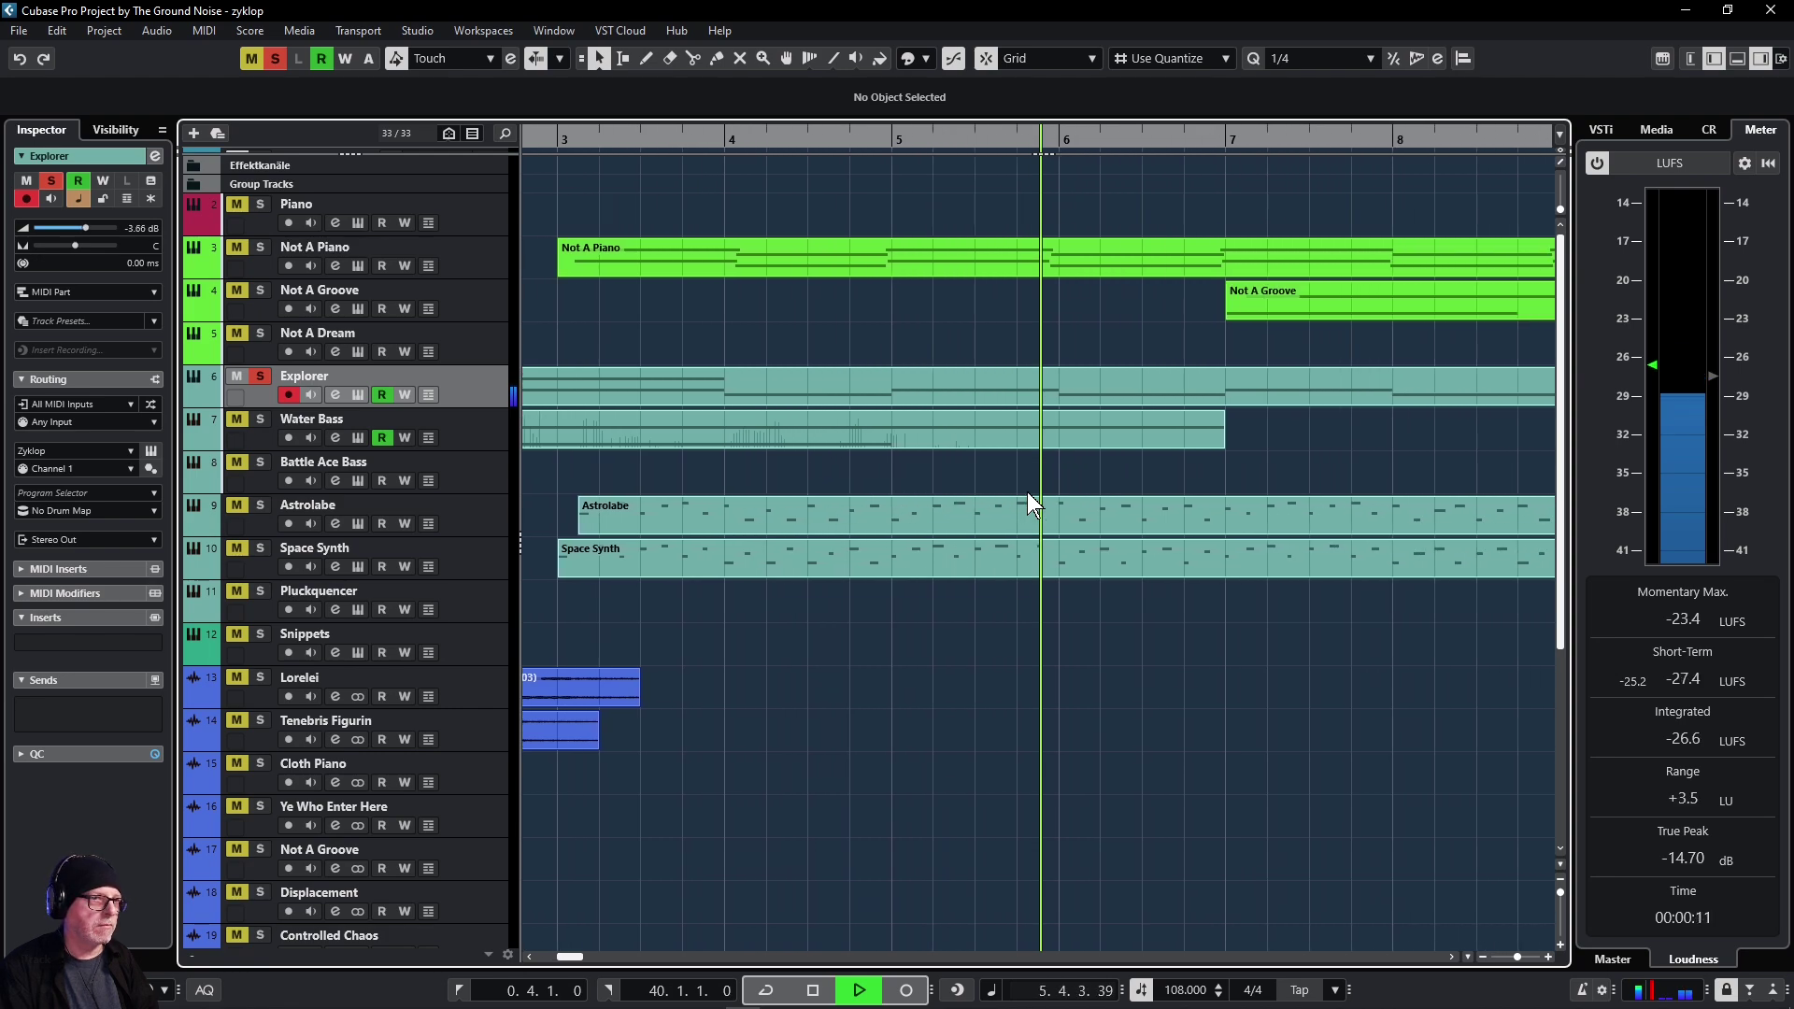
key(space)
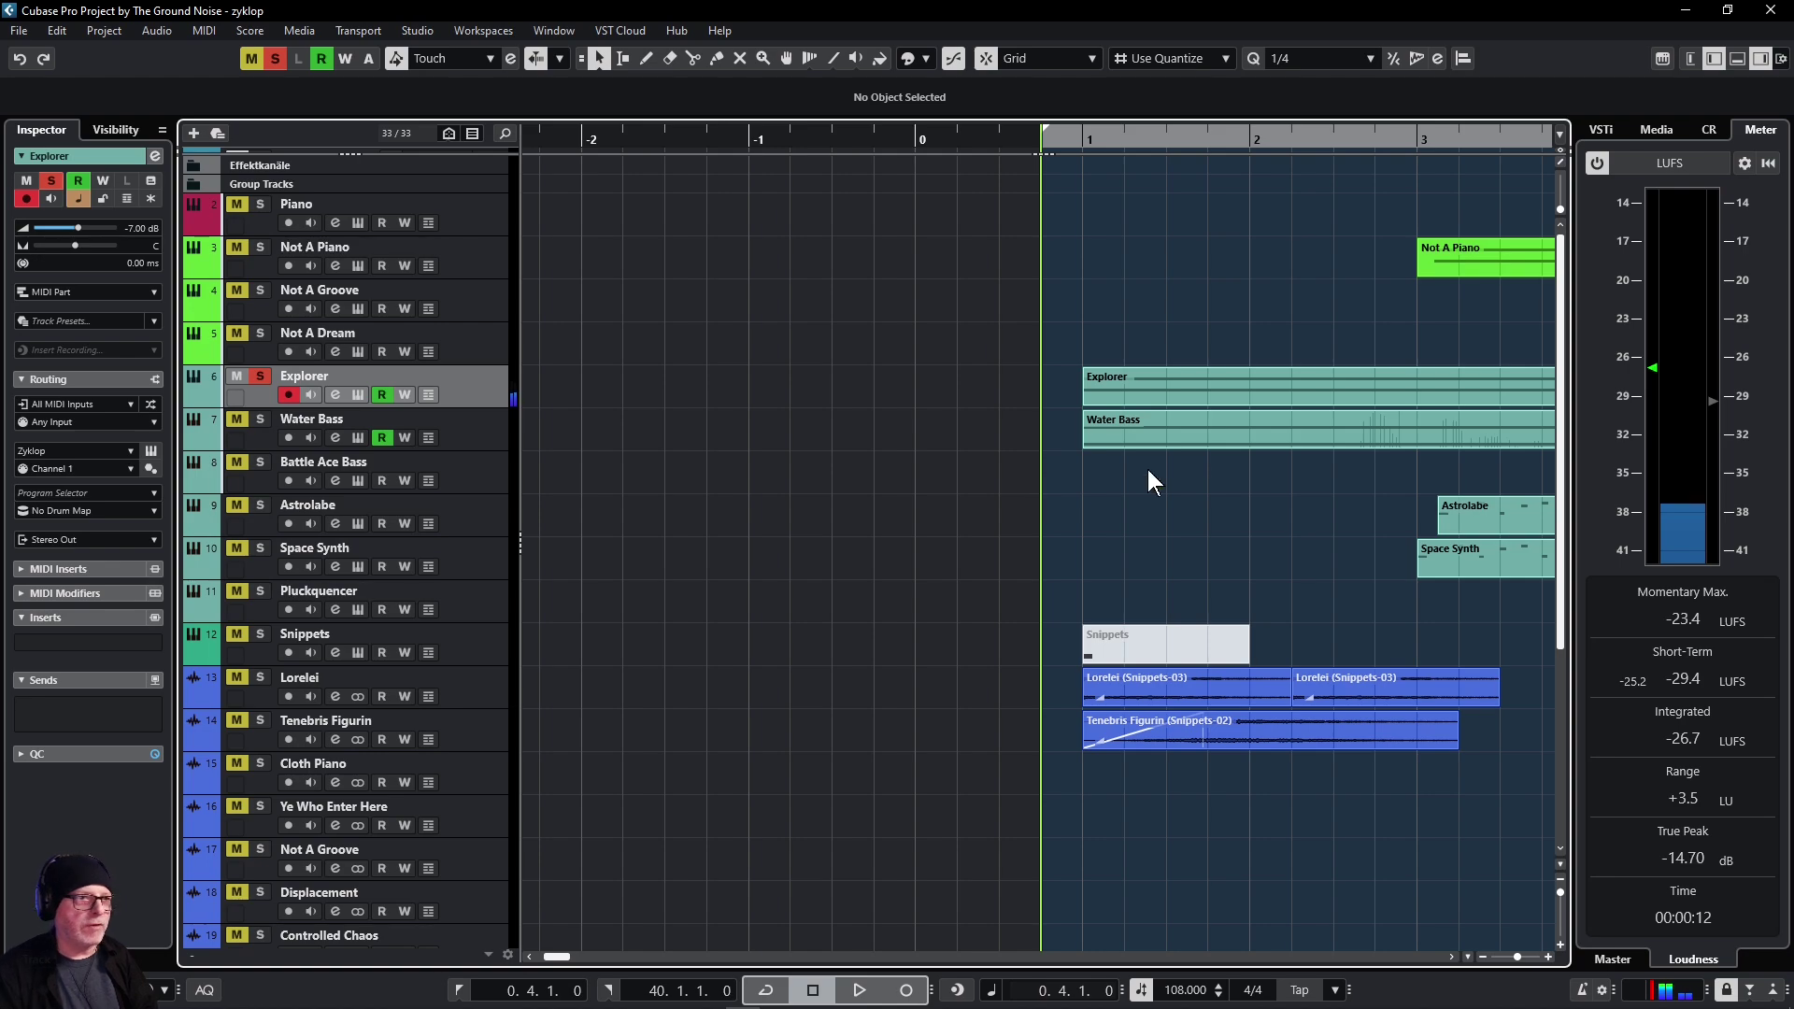
click(258, 378)
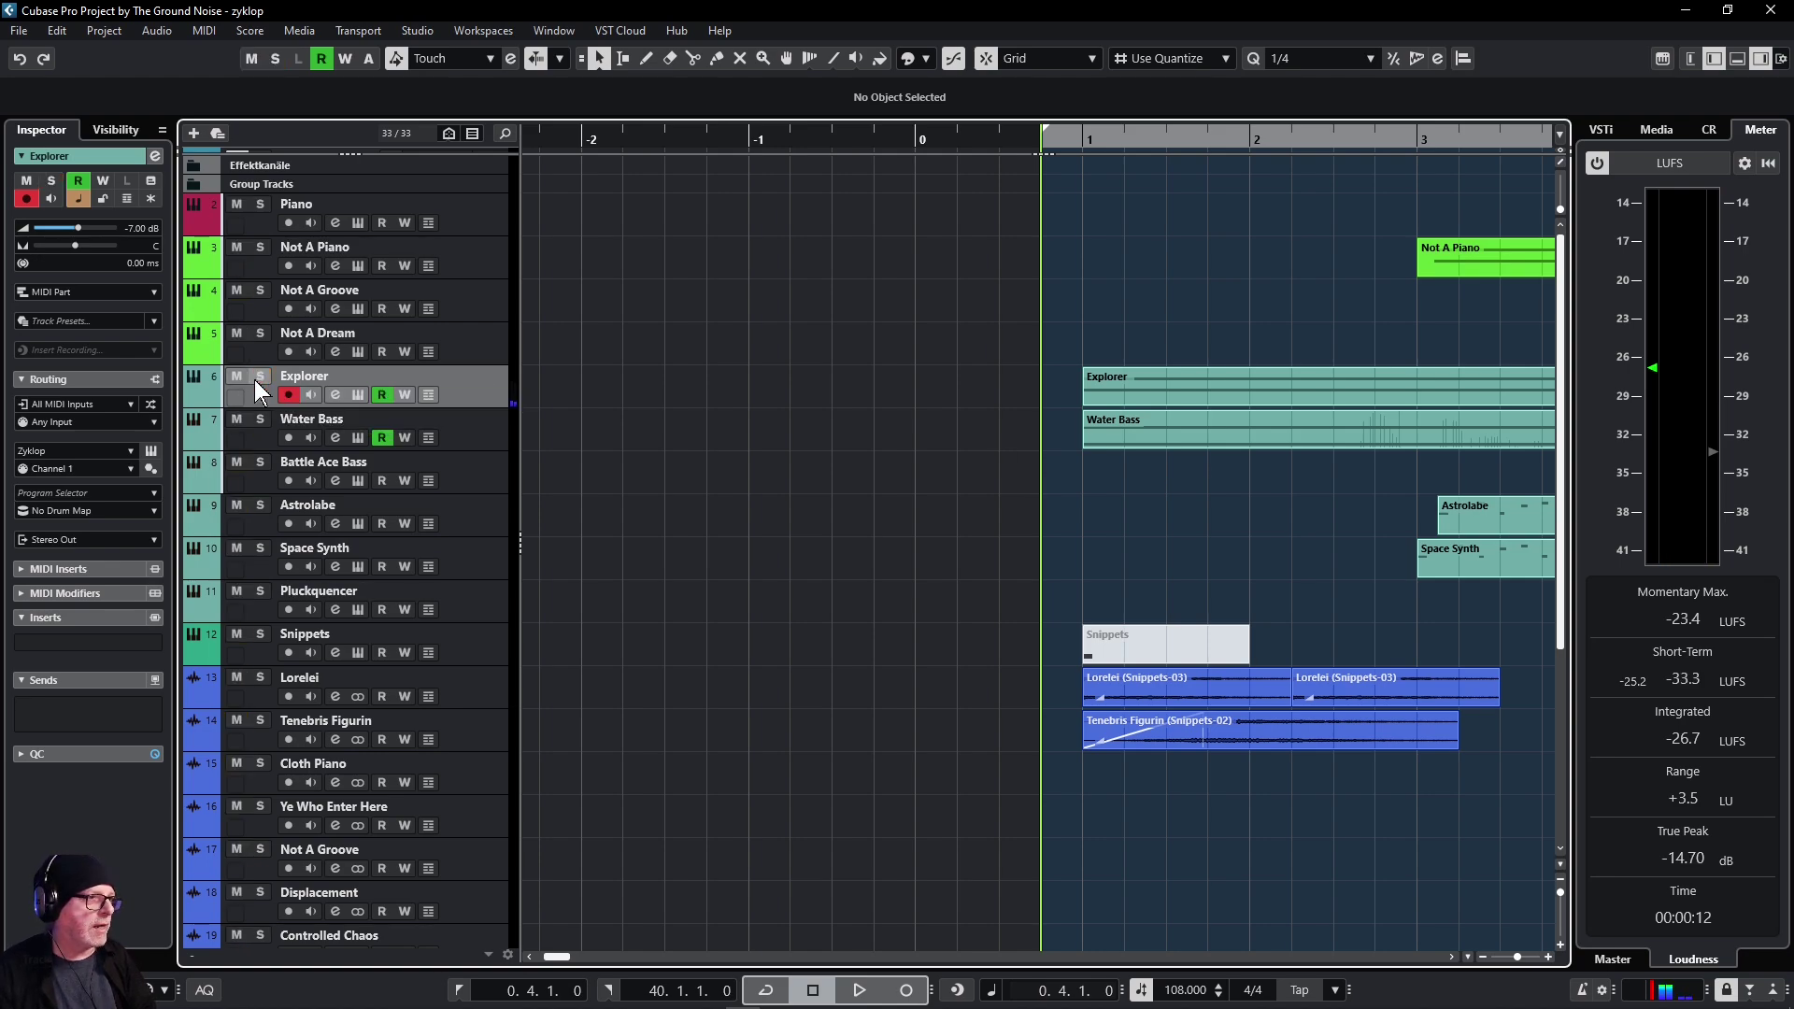
Step: Select and solo the Water Bass track, play it back on its own and stop playback
click(479, 433)
click(260, 423)
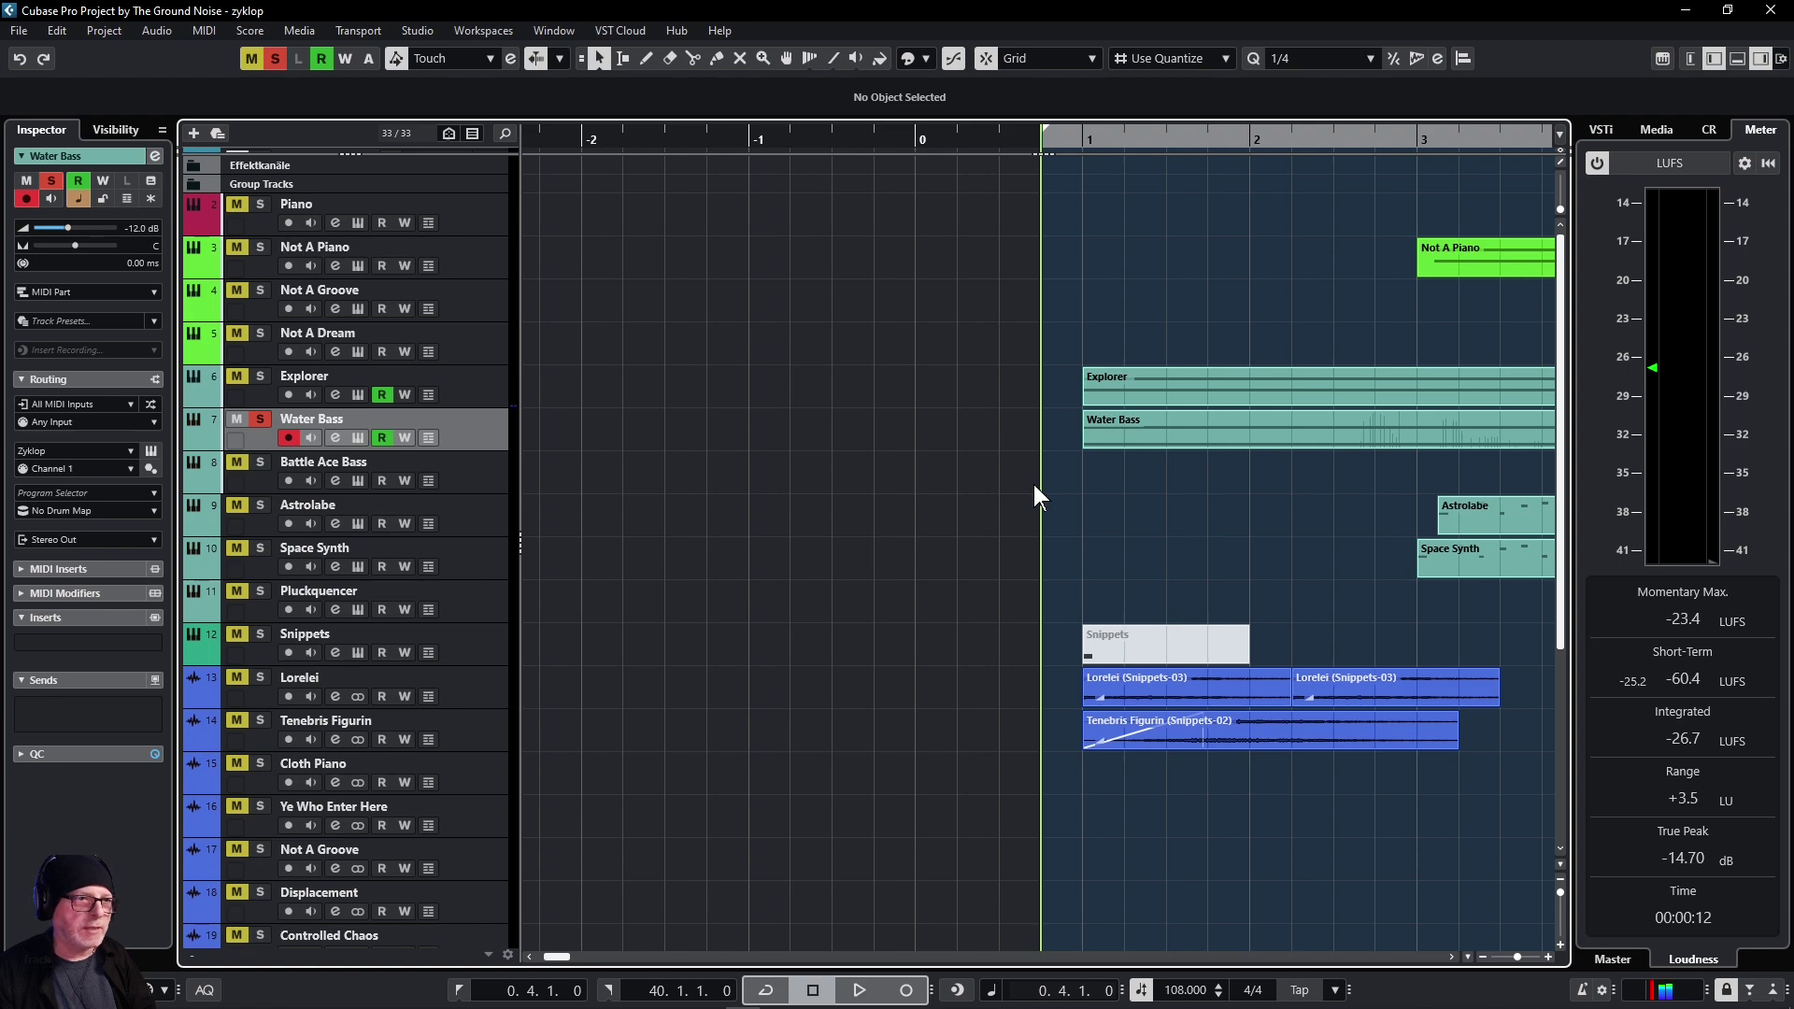
key(space)
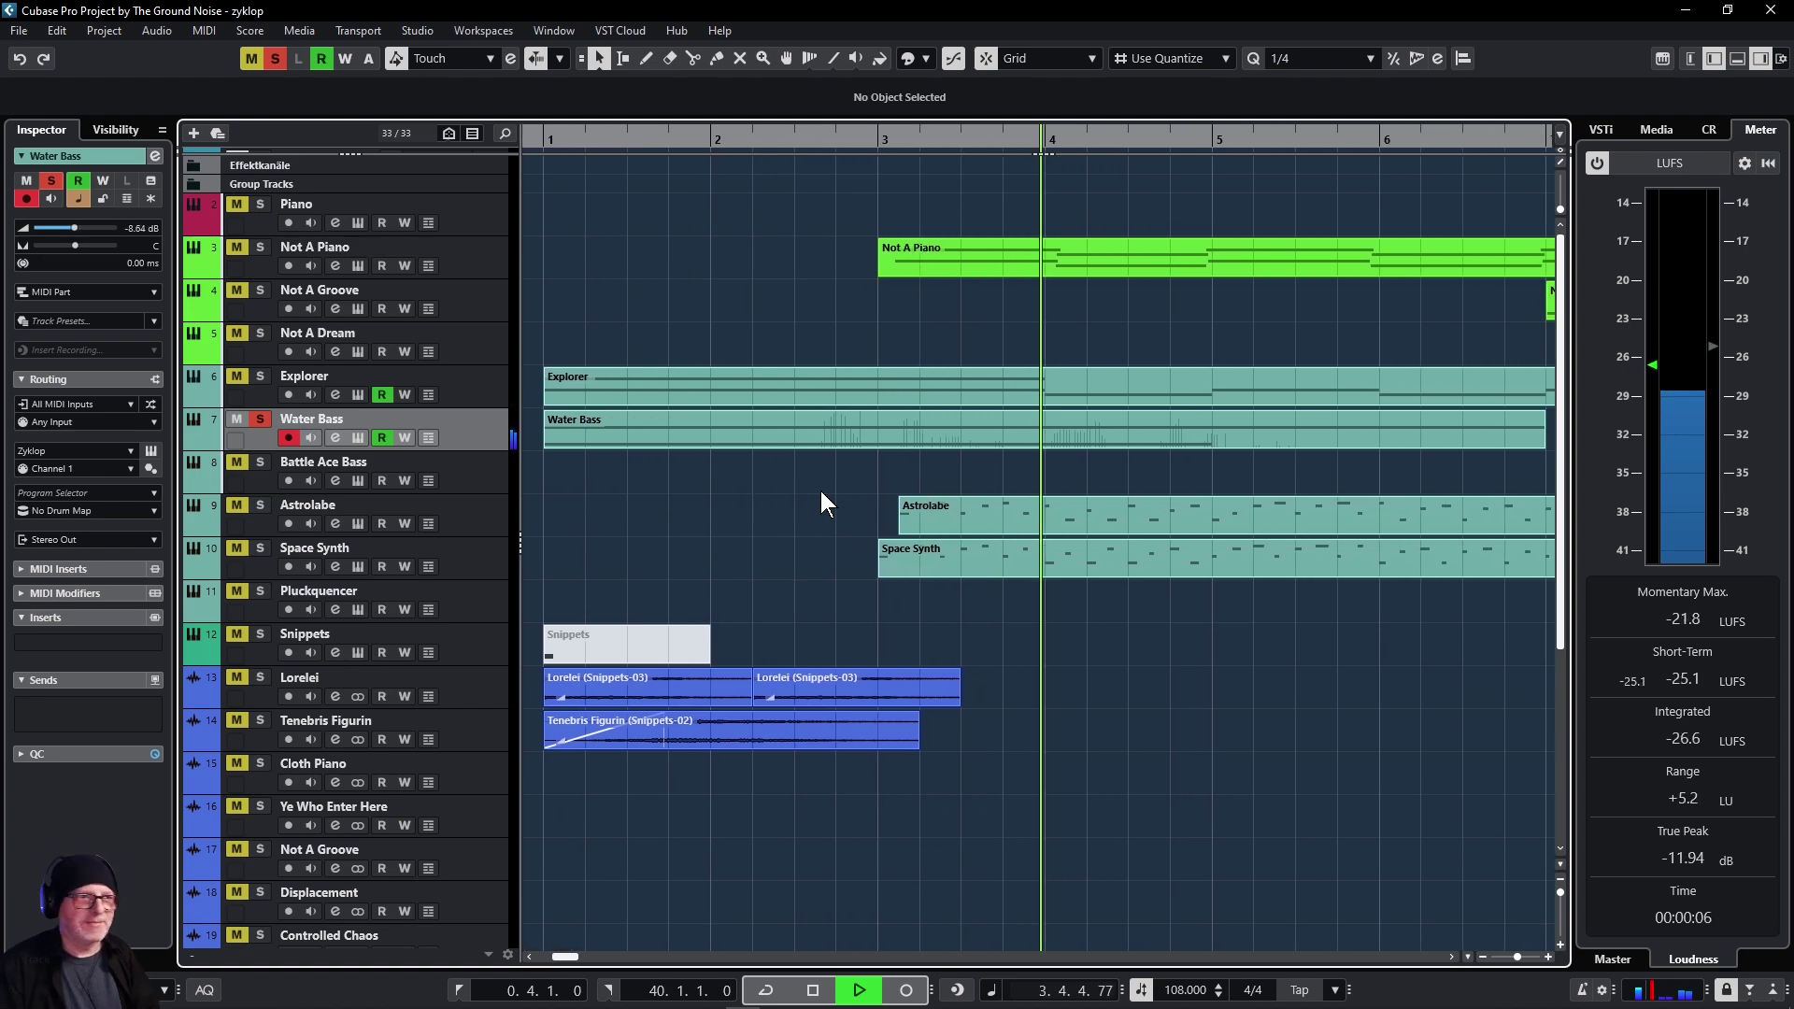
key(space)
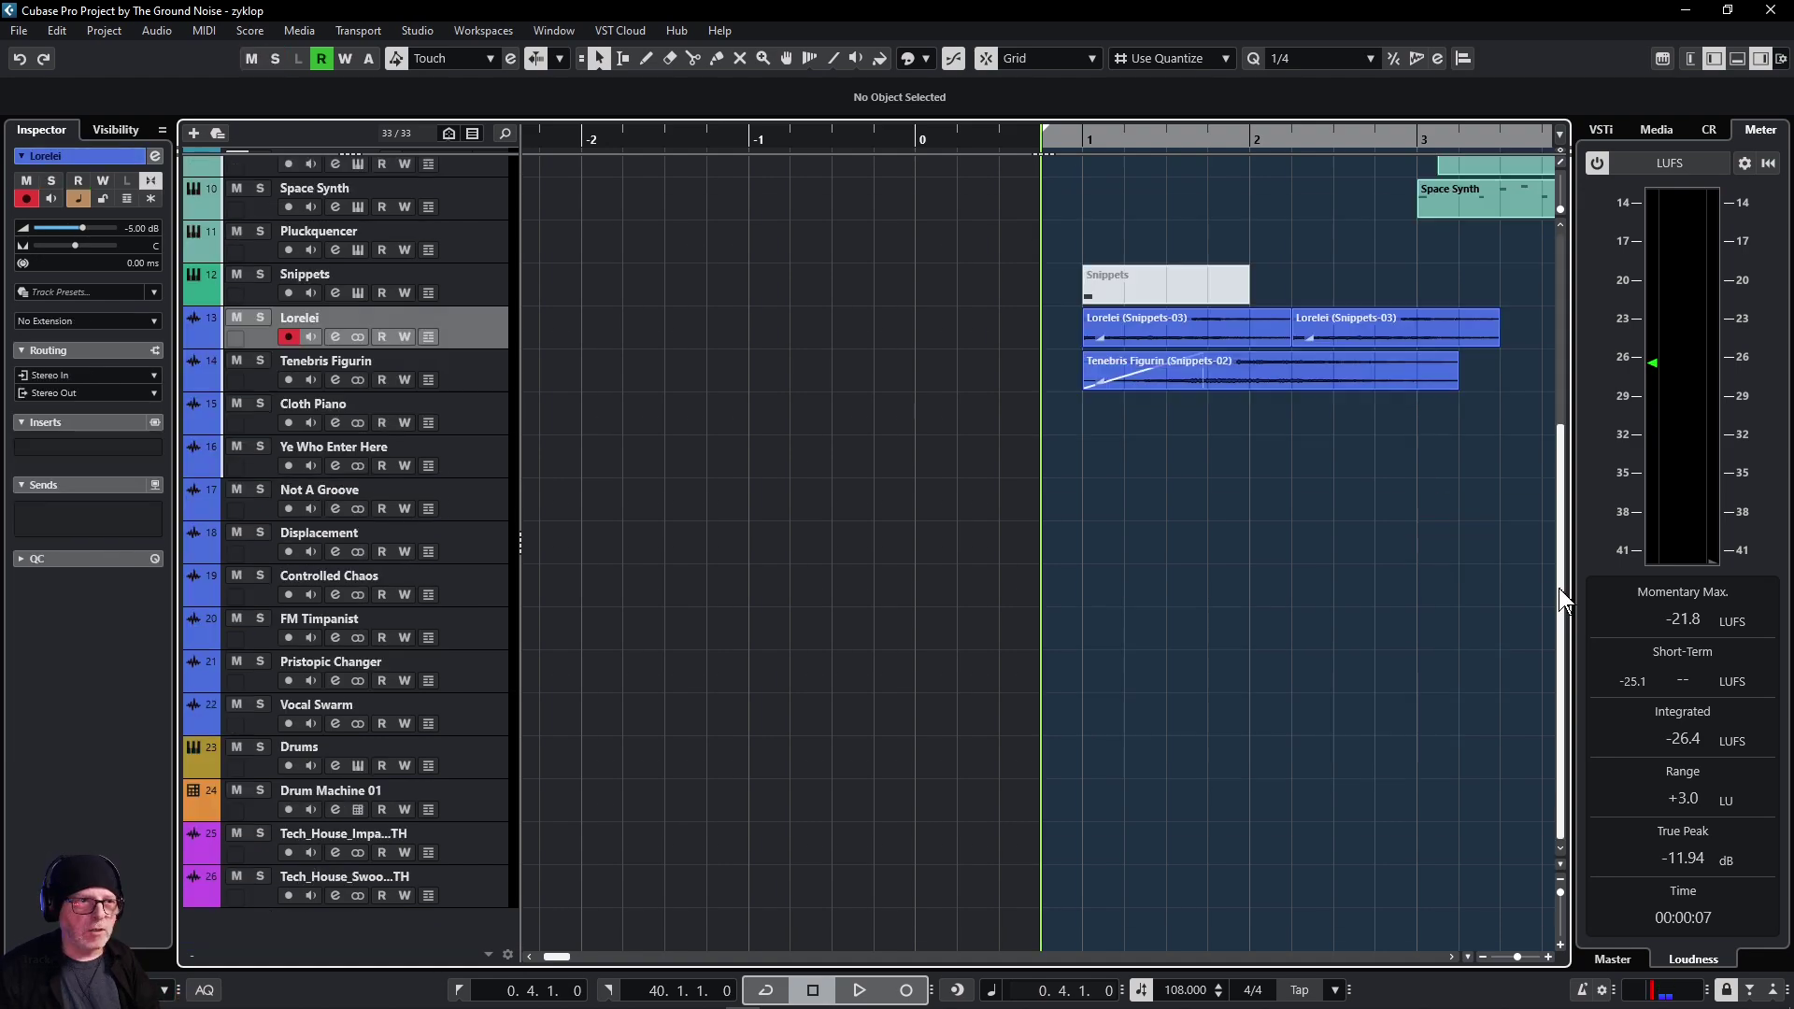
Step: Audition the Lorelei audio track in solo, stop playback and unsolo it
drag(1559, 587, 1562, 518)
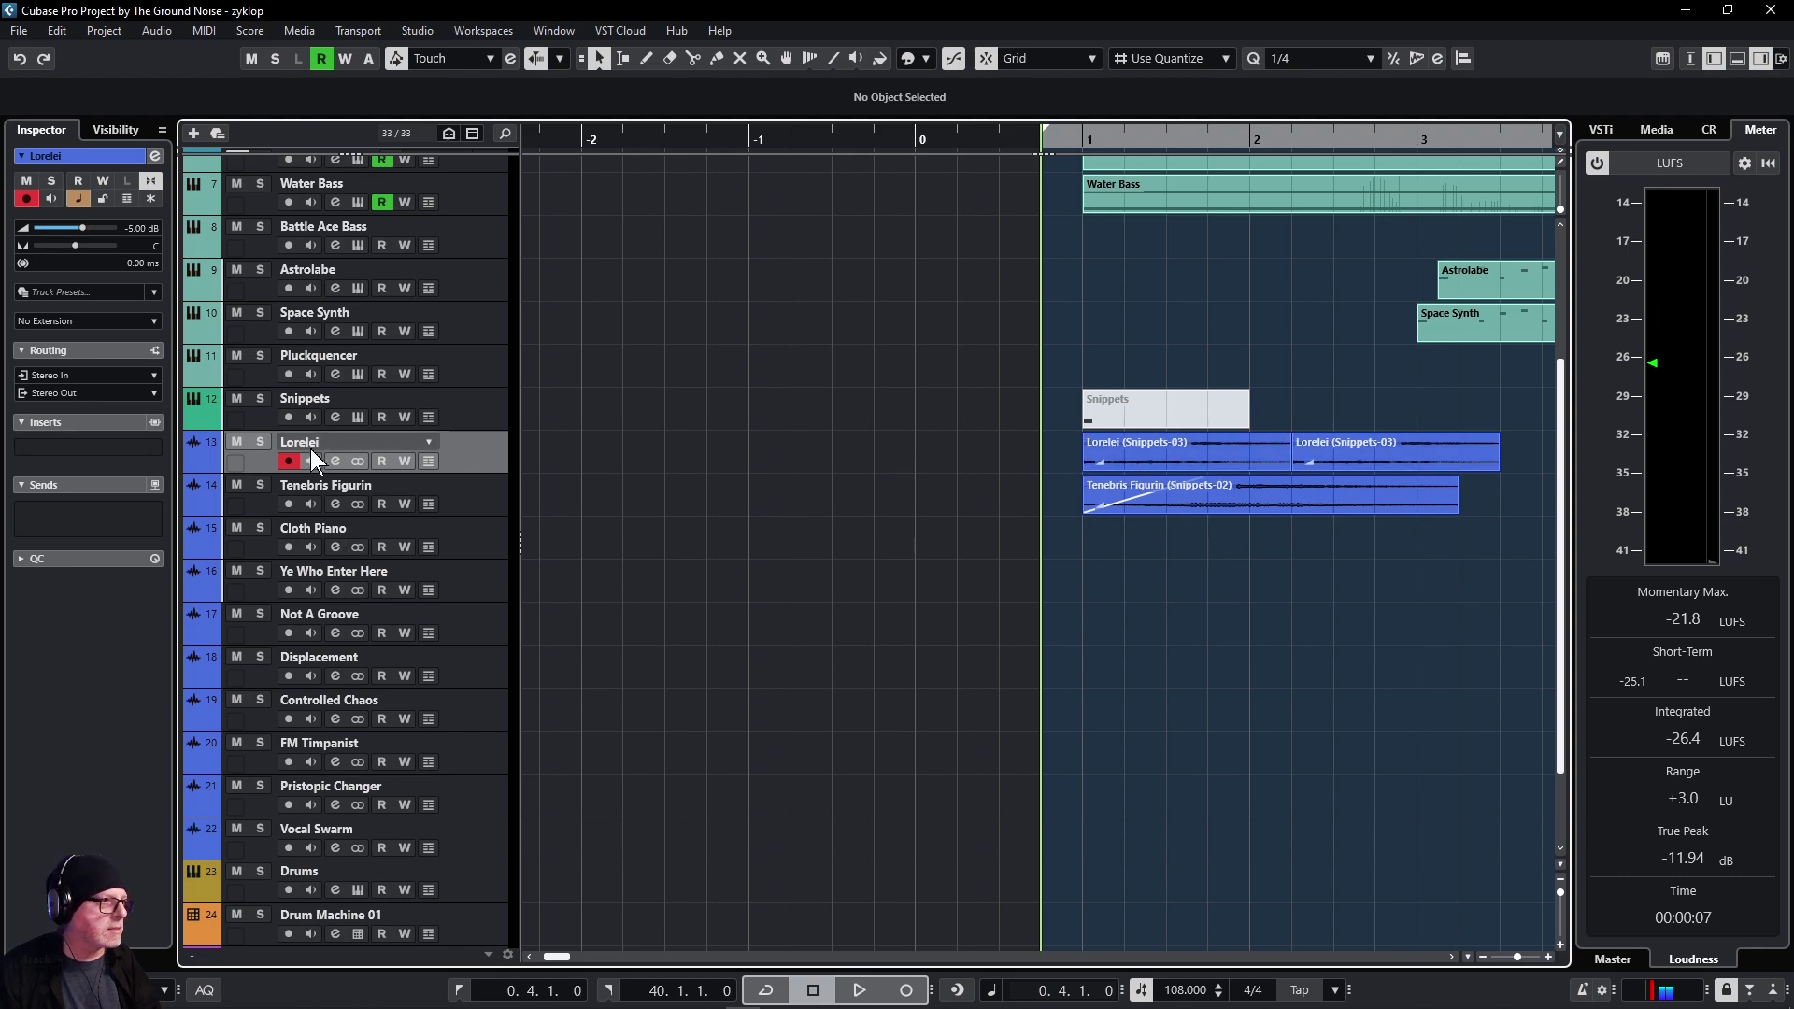
click(261, 442)
key(space)
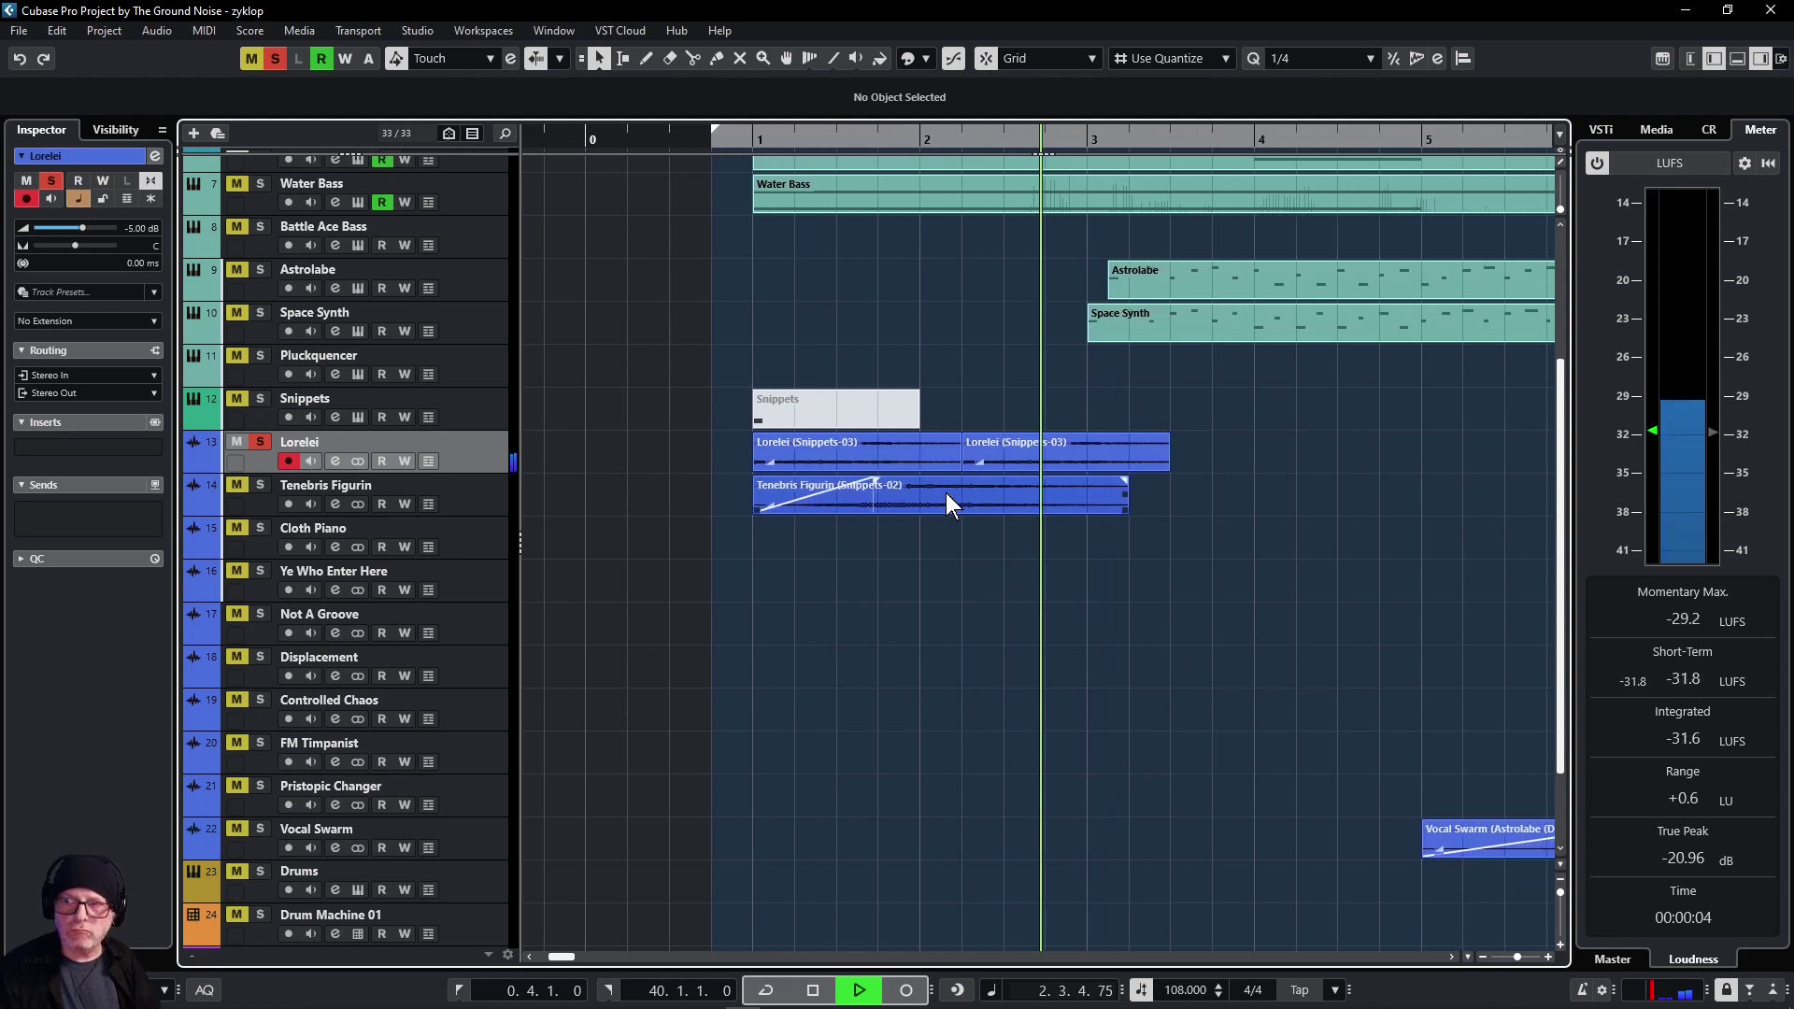
key(space)
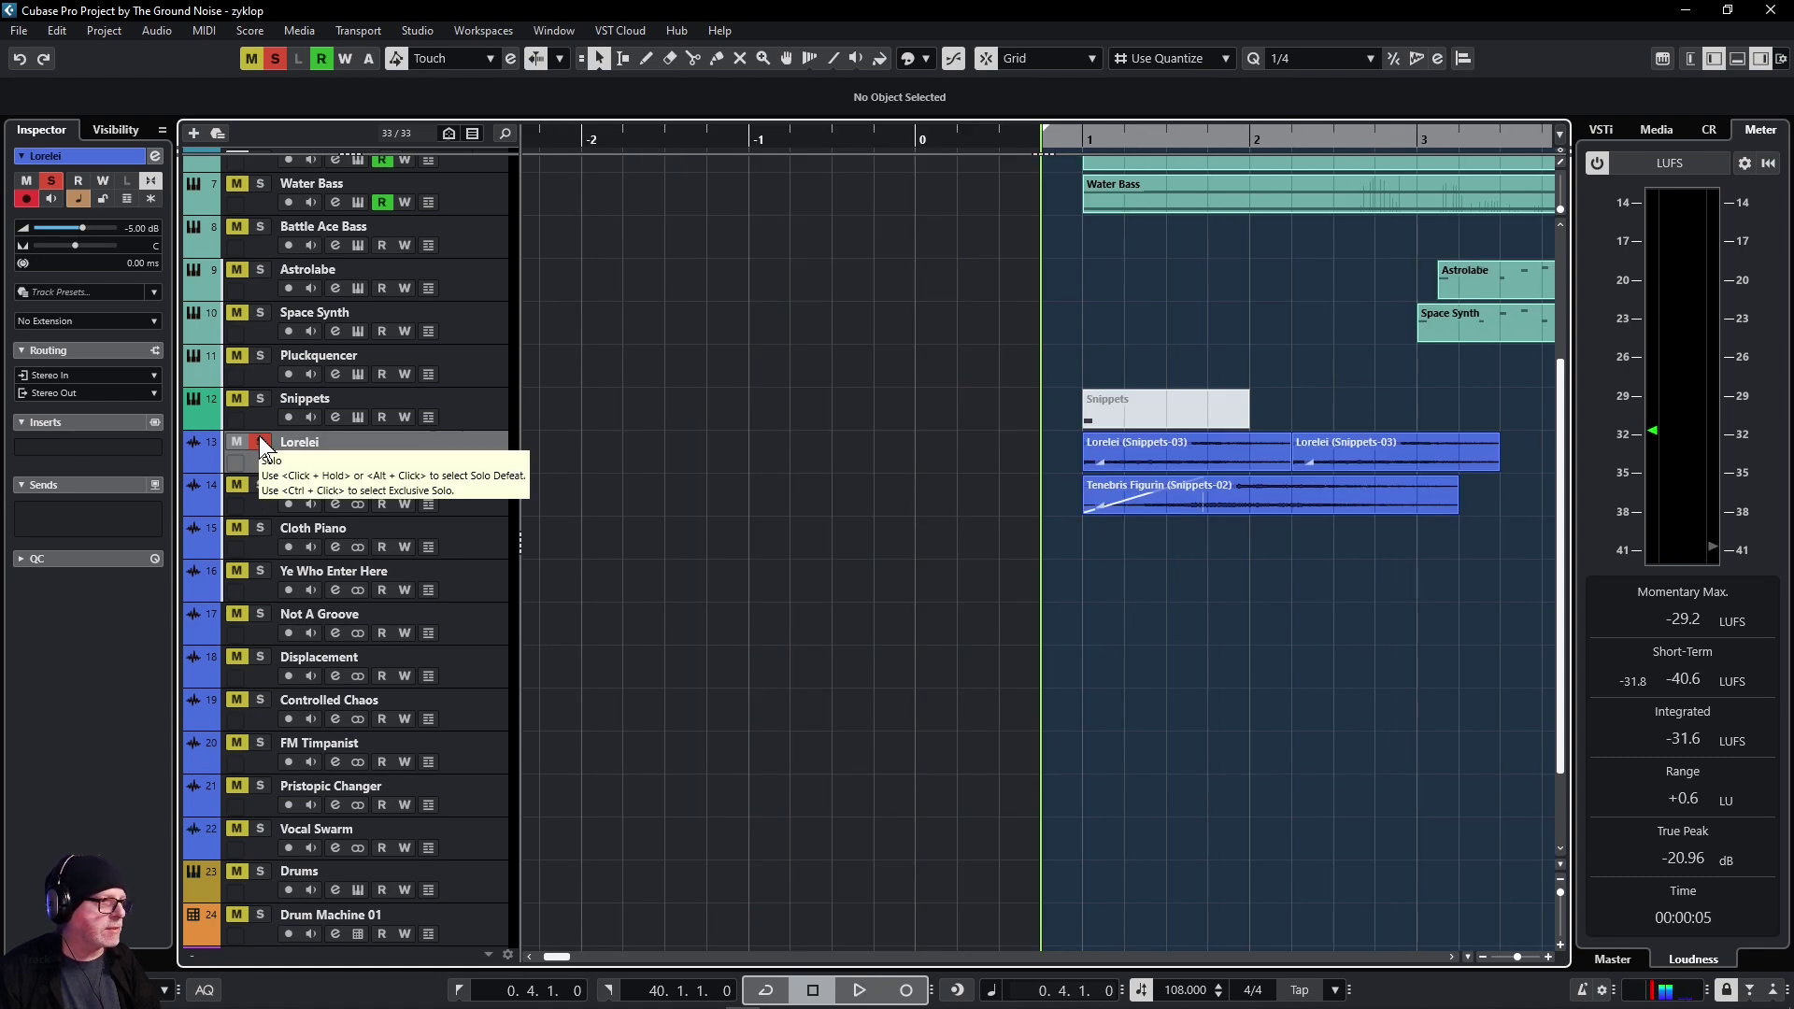
click(258, 442)
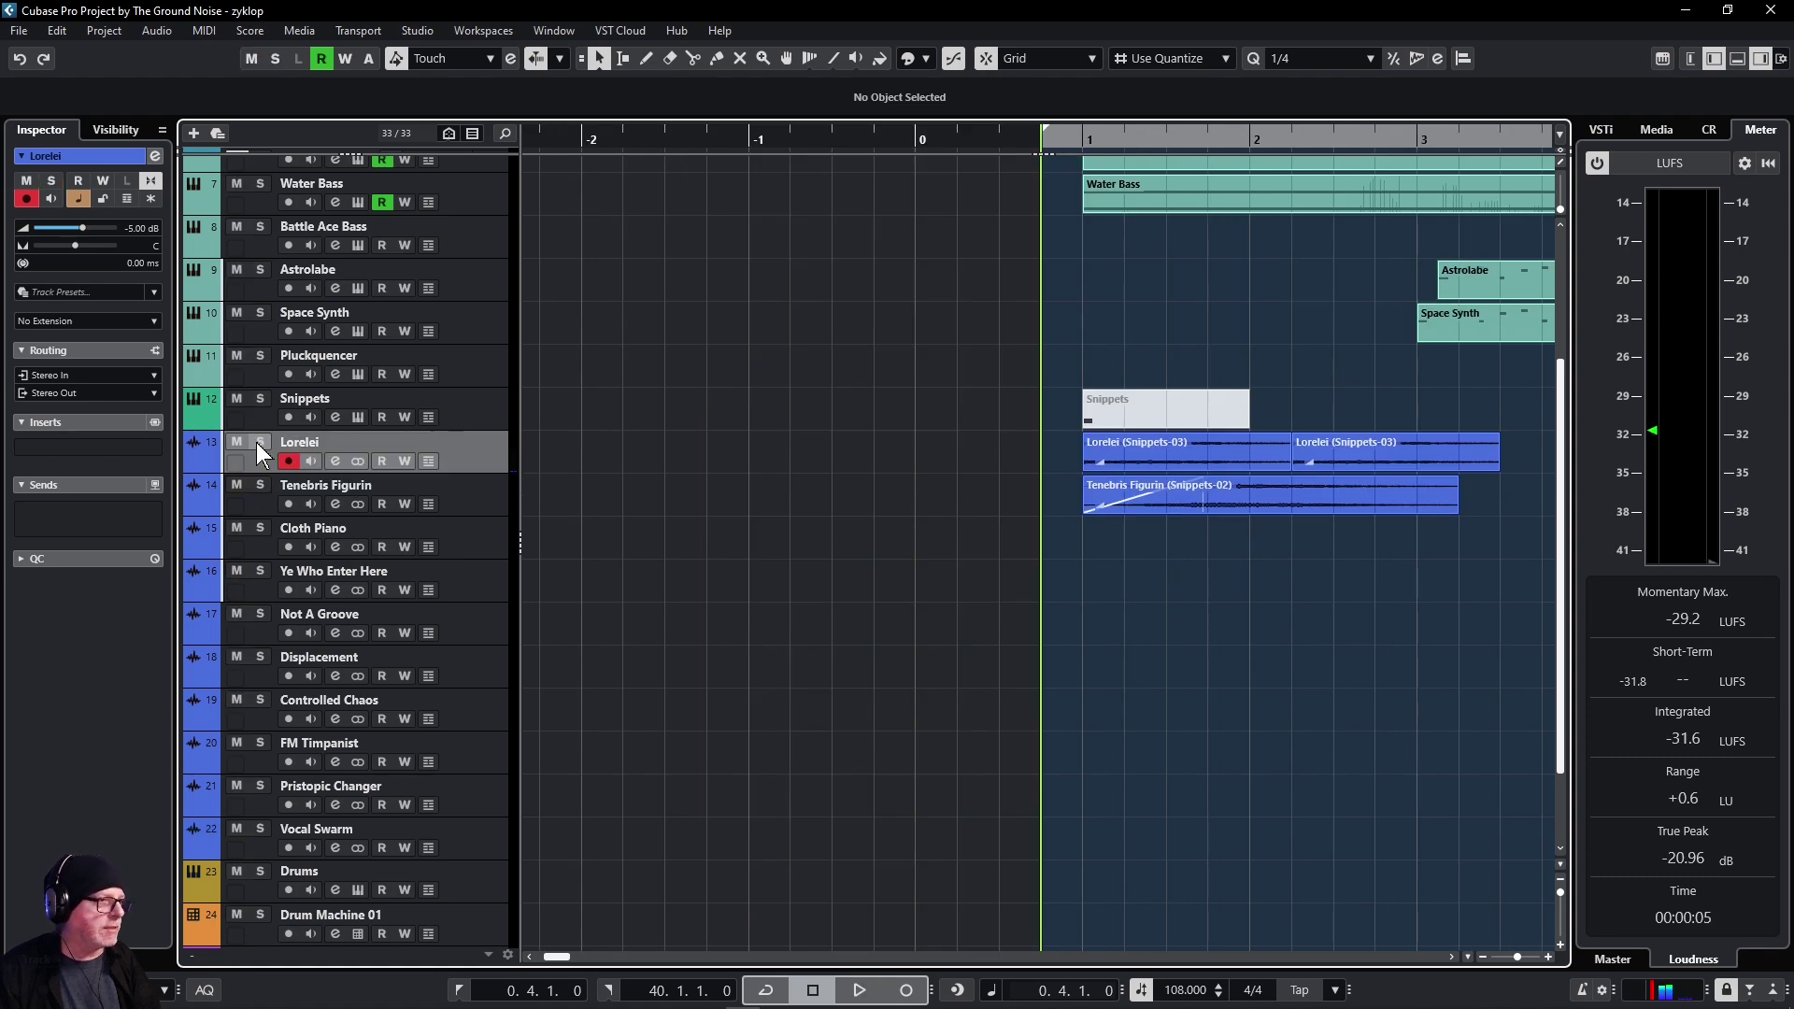
Step: Select the Tenebris Figurin audio track, listen to it in solo, stop playback and unsolo it
click(484, 488)
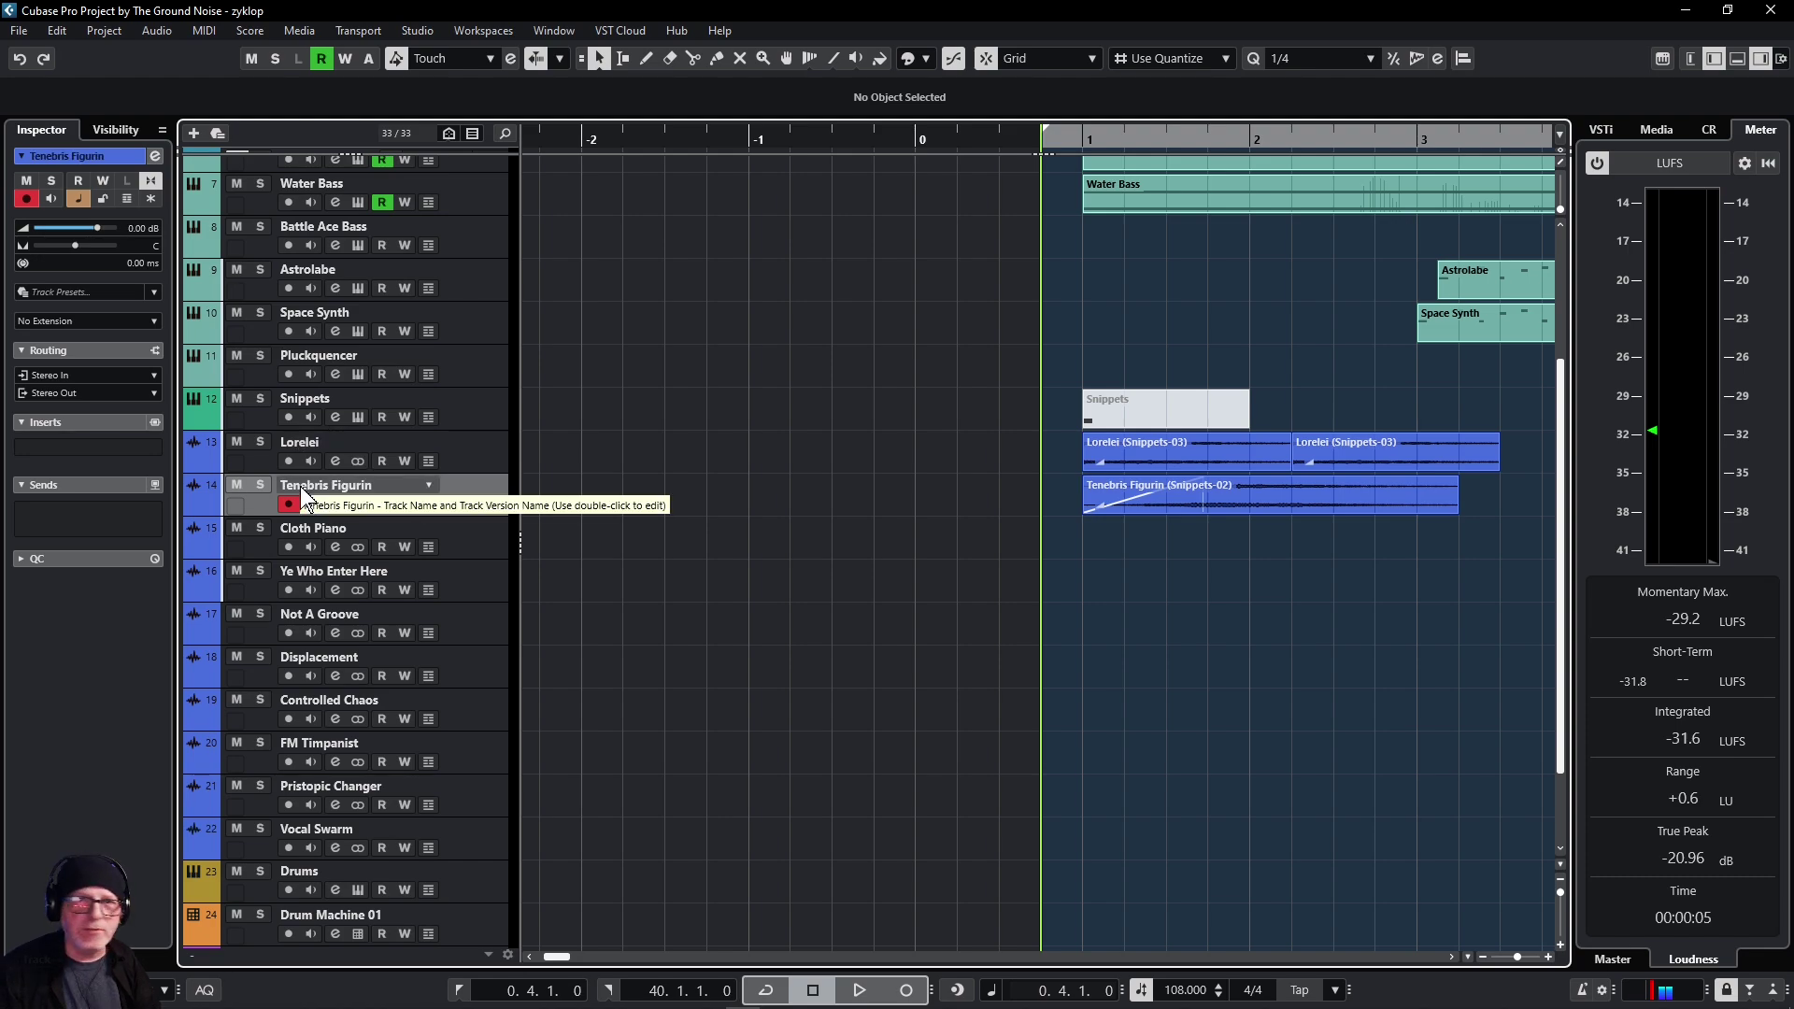
click(260, 485)
key(space)
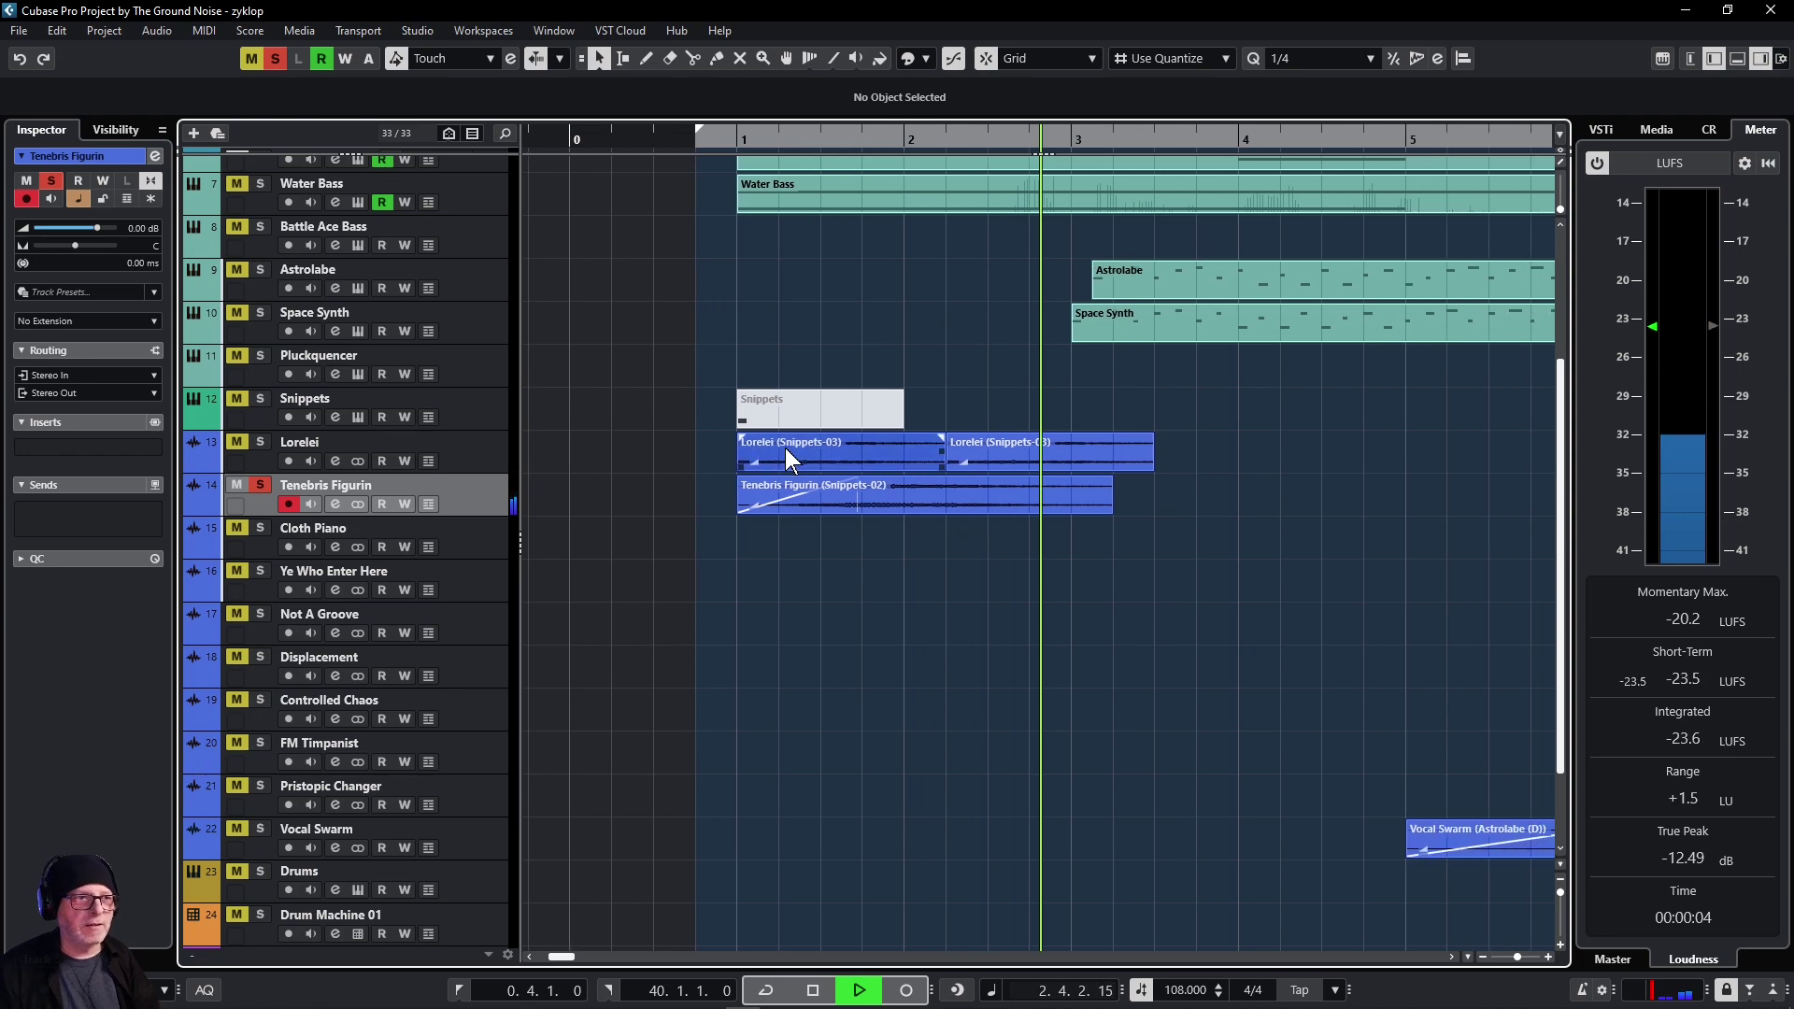
key(space)
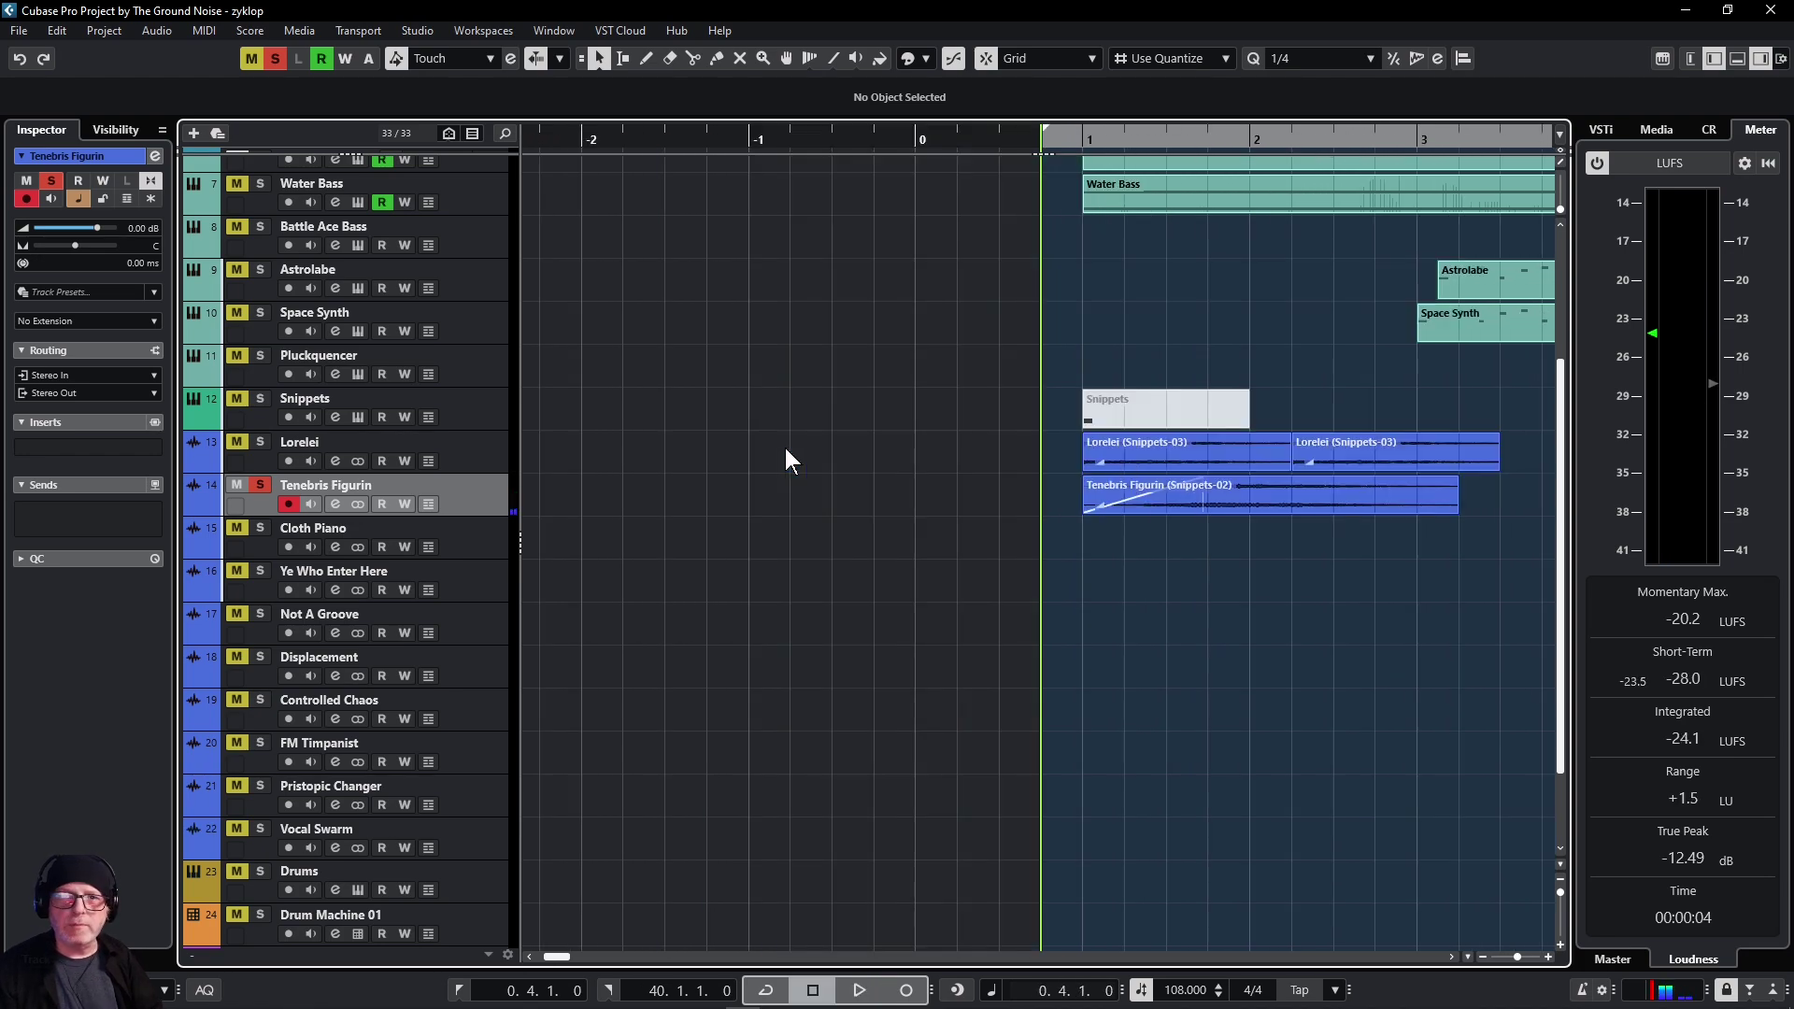
click(260, 485)
Step: Move the playback position to 2.4.1.0, solo the Not A Piano track, play it back and stop
scroll(259, 485, up, 4)
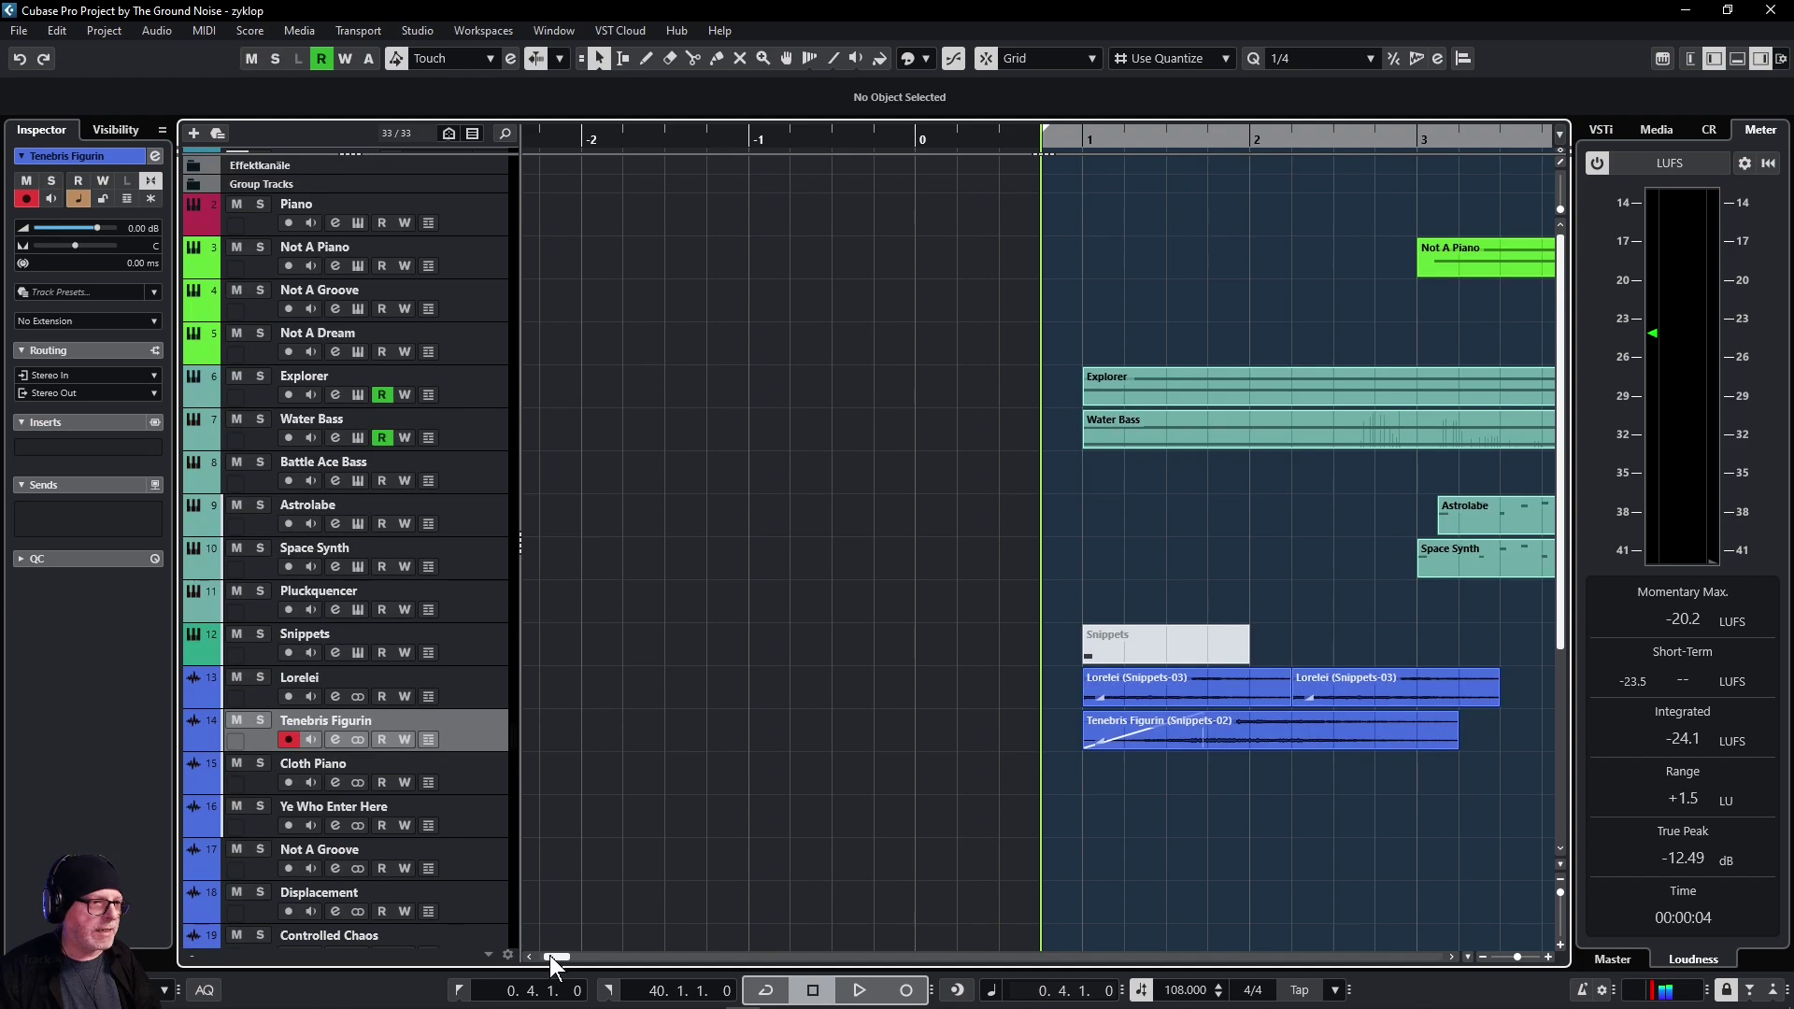
drag(551, 960, 563, 960)
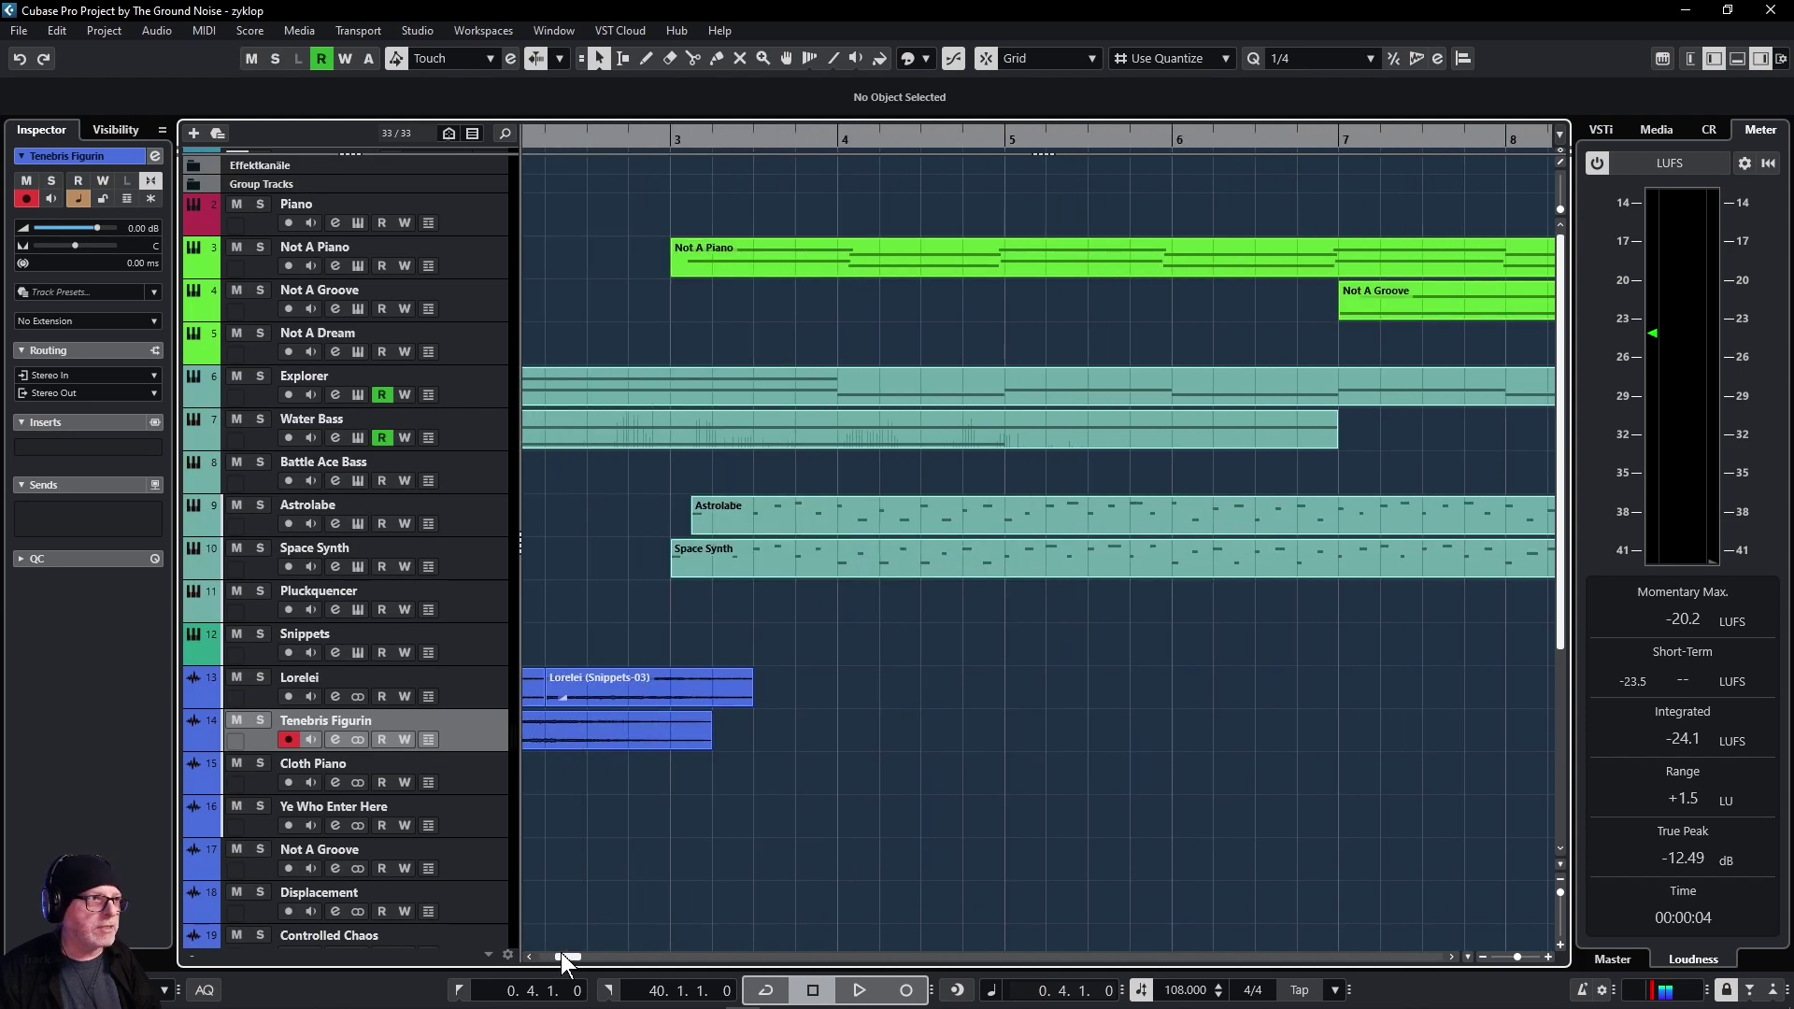
click(484, 261)
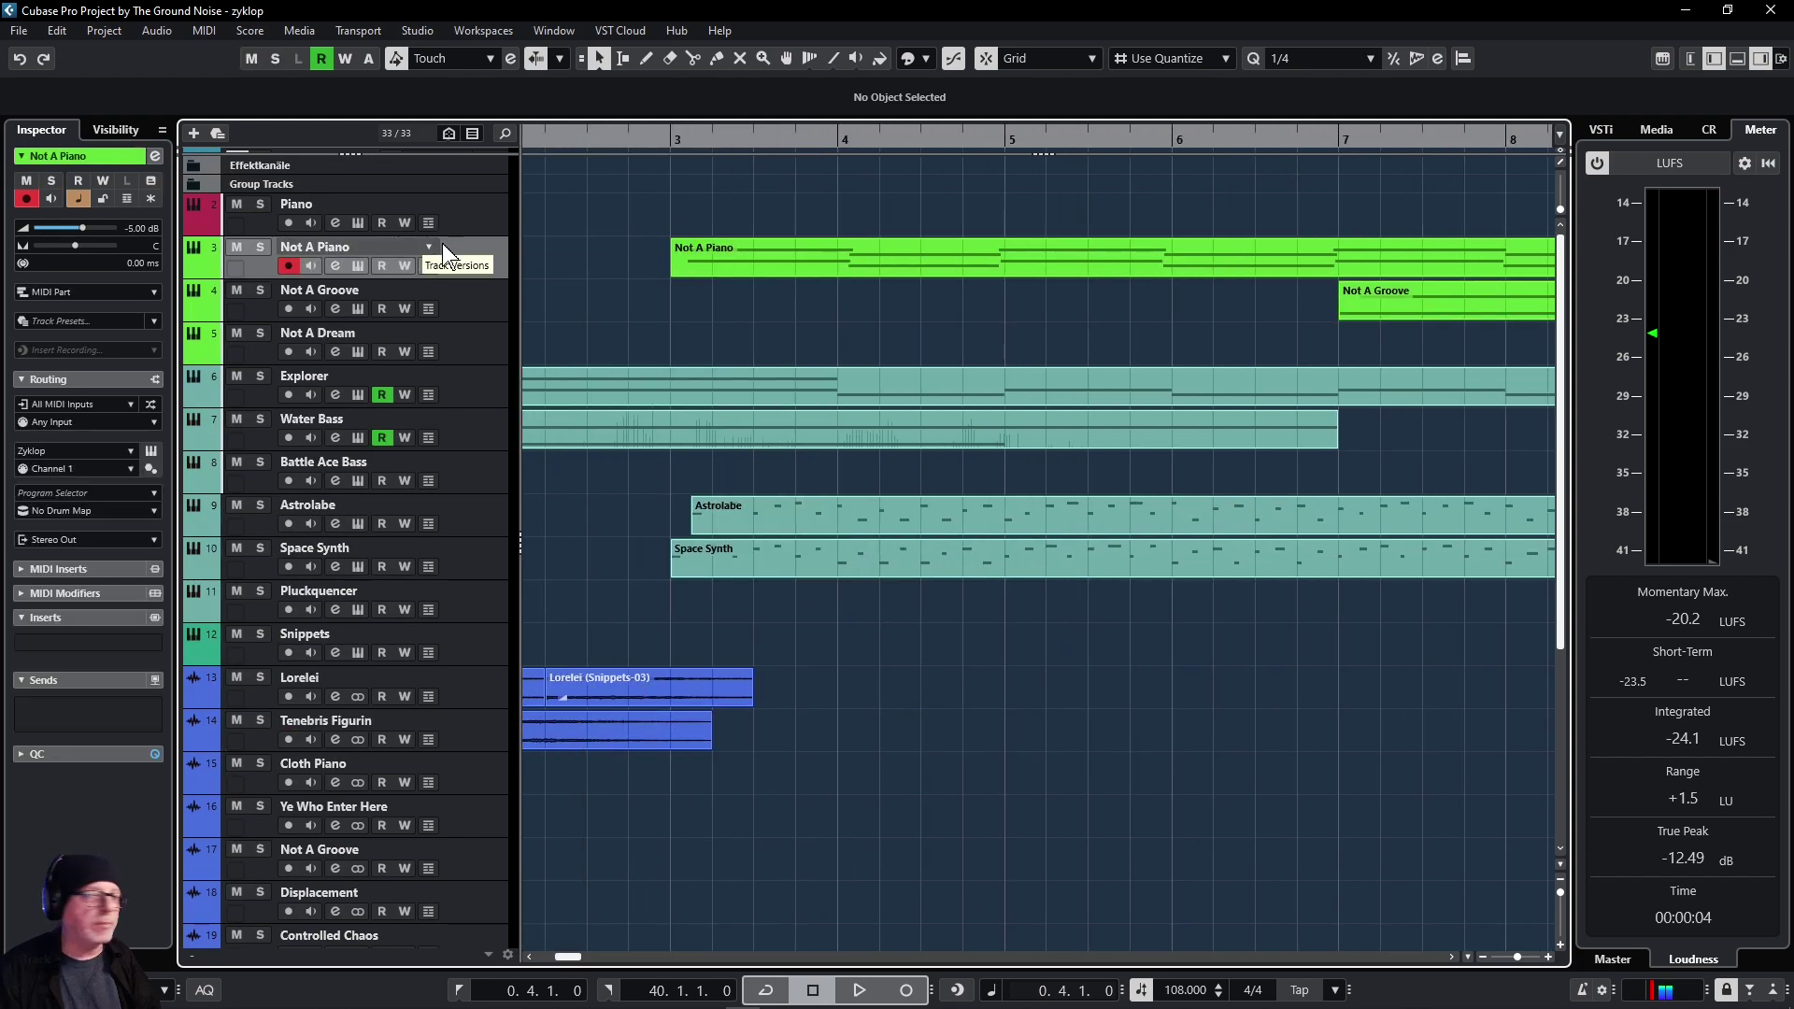
key(KP_Add)
key(KP_Add)
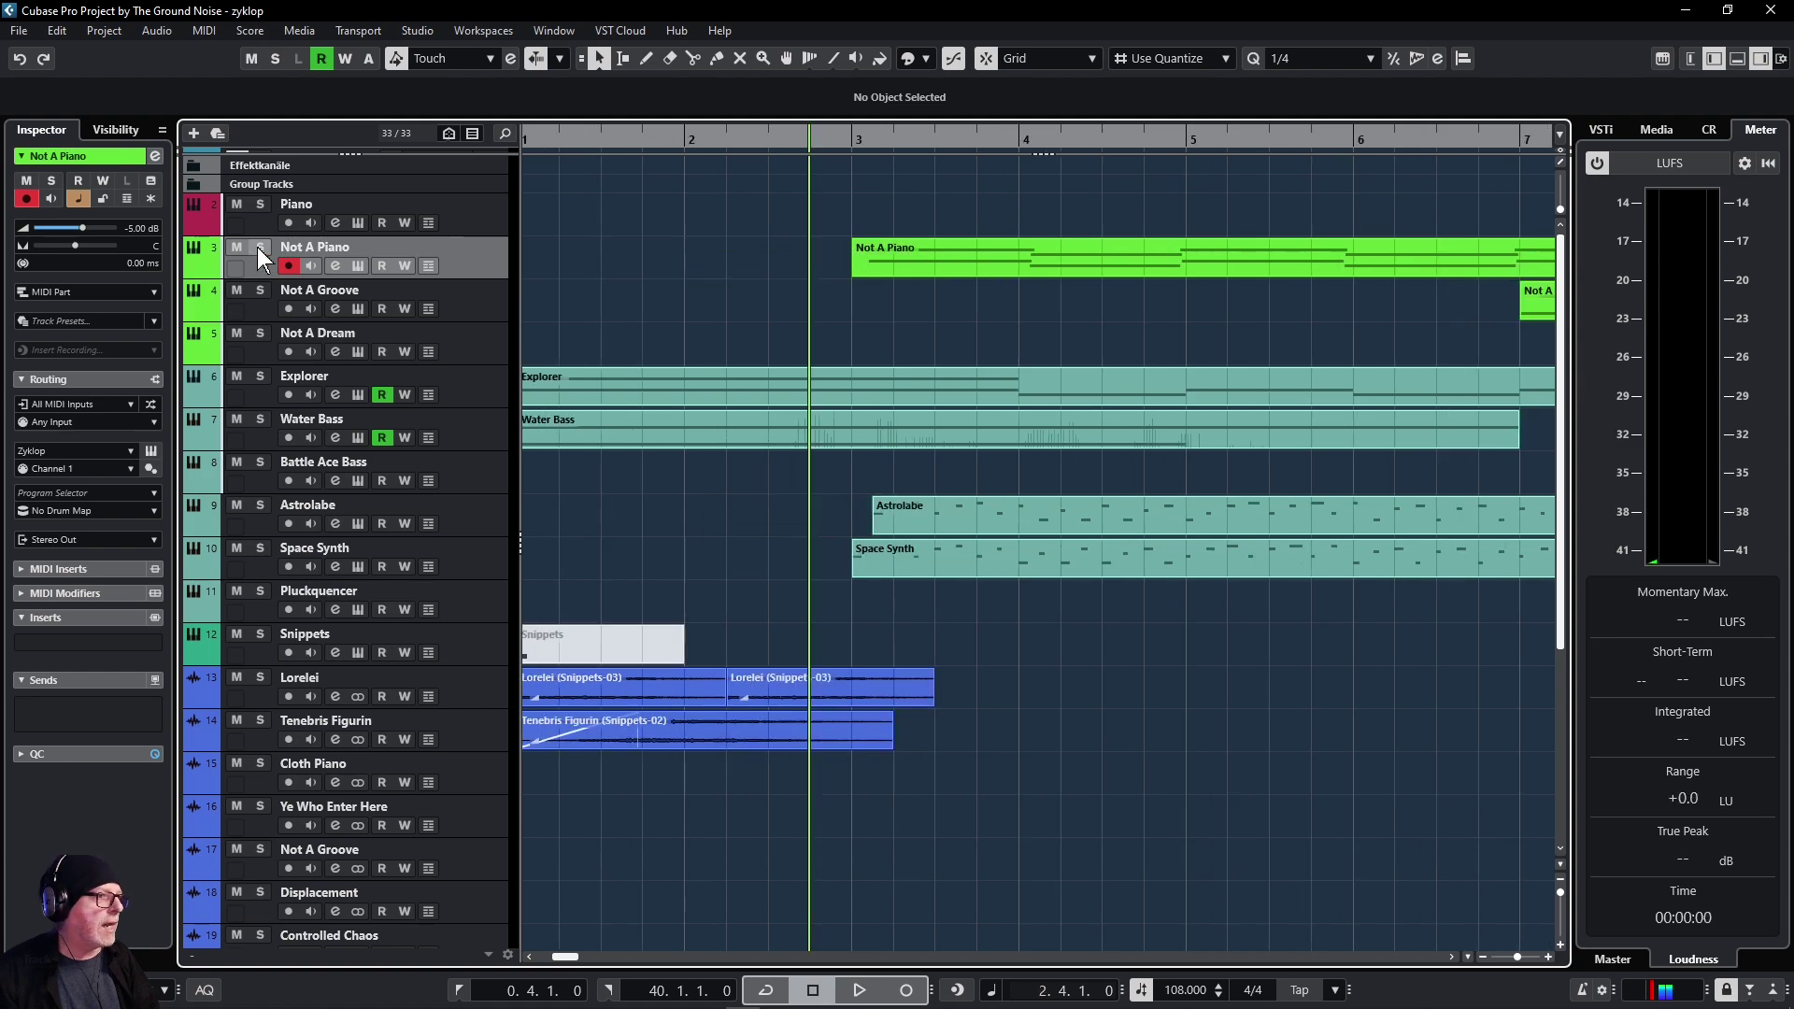
click(259, 247)
key(space)
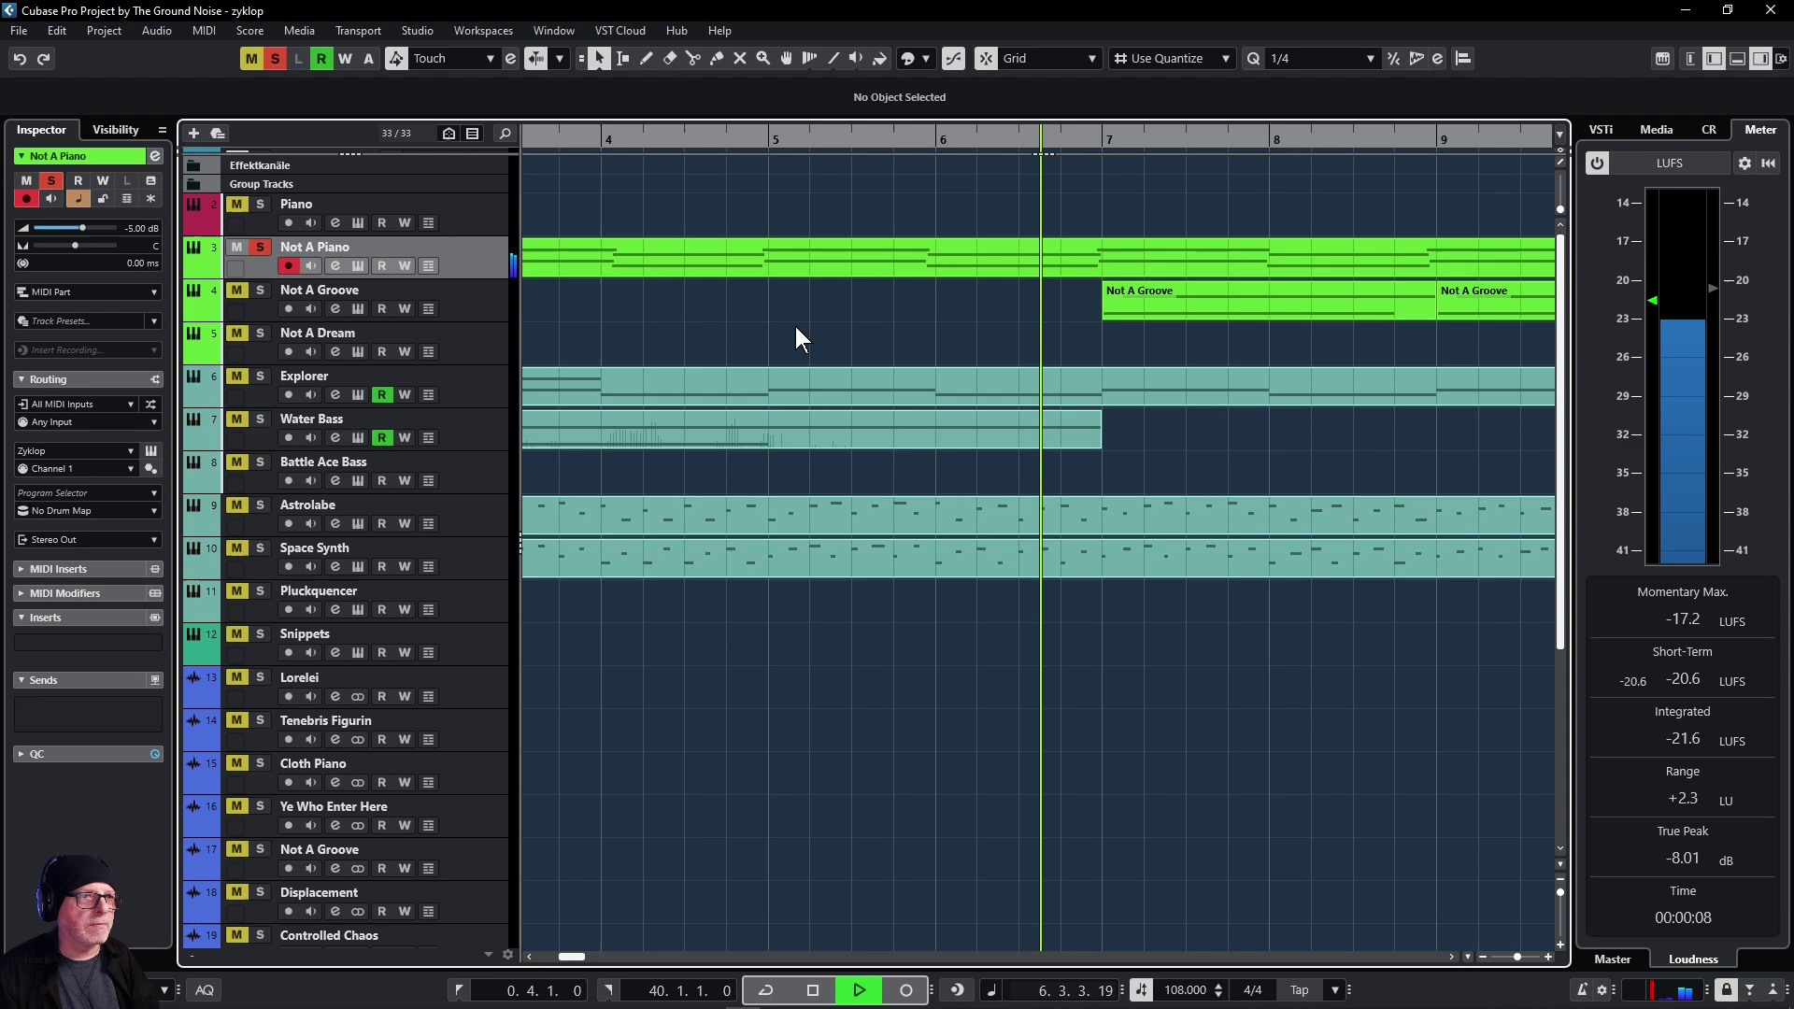
key(space)
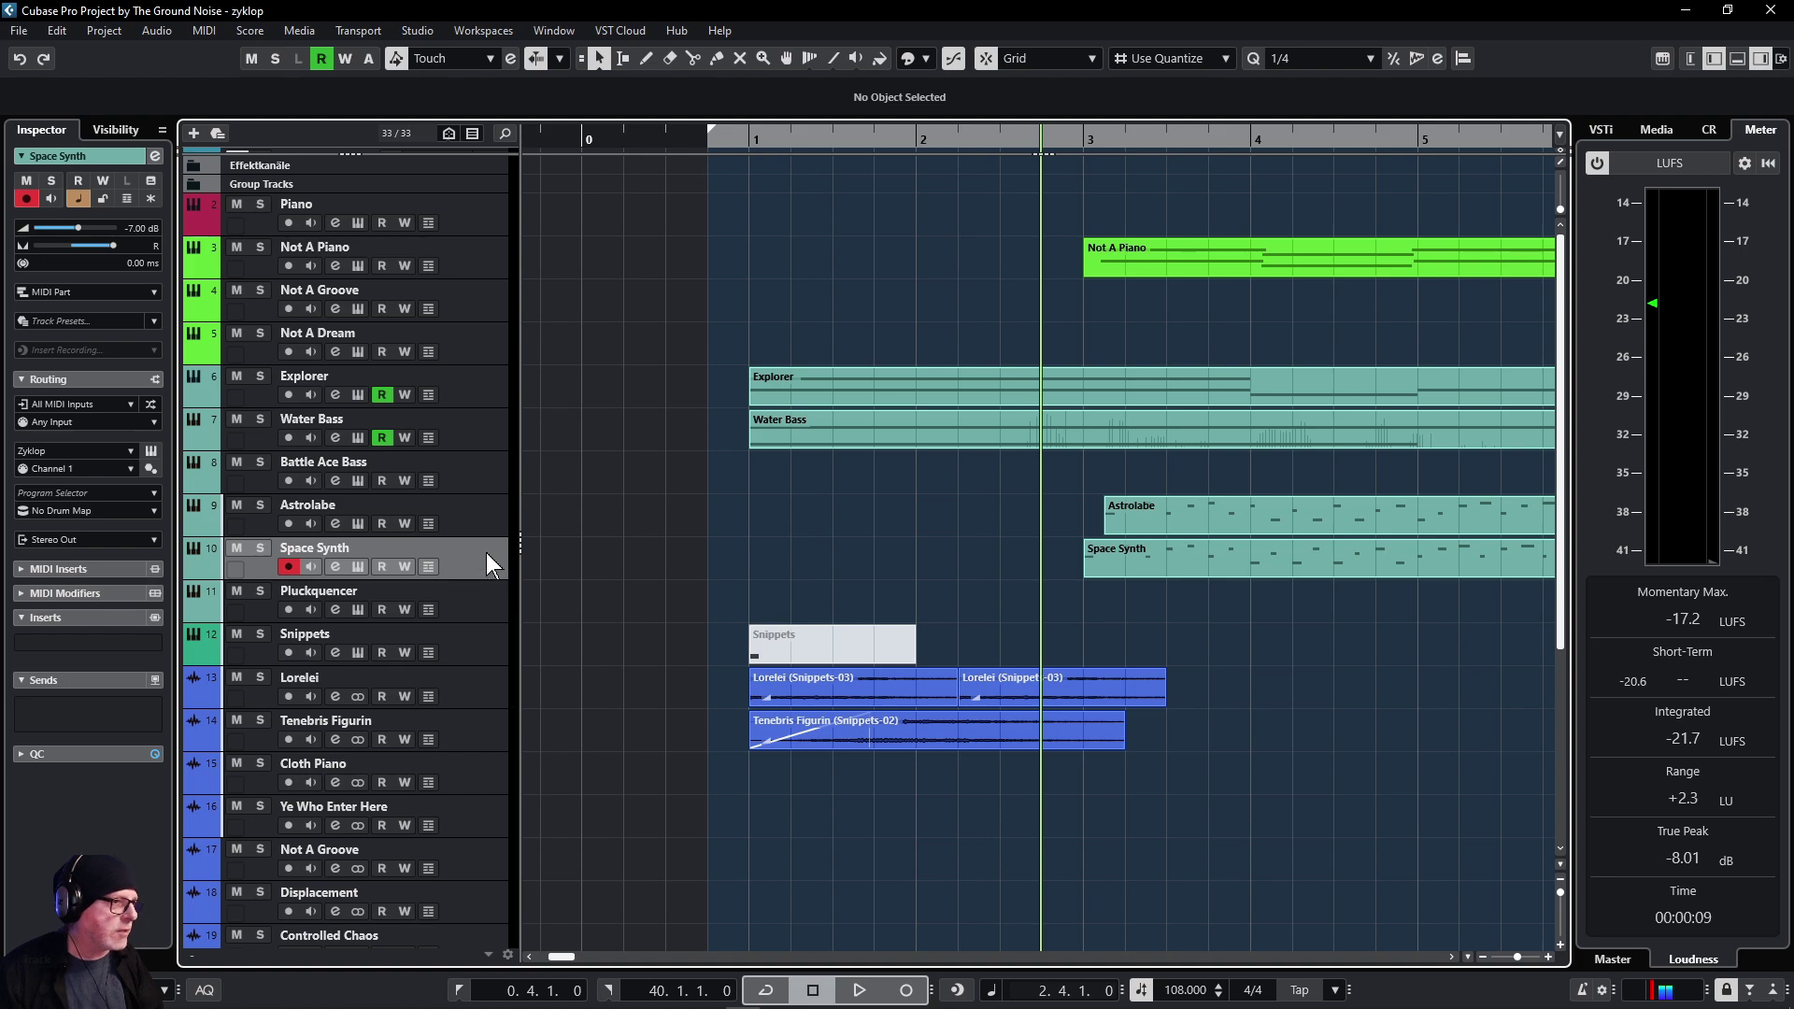
Step: Compare the track settings of Astrolabe and Space Synth, and select the Astrolabe part in the arrangement
ctrl+click(479, 525)
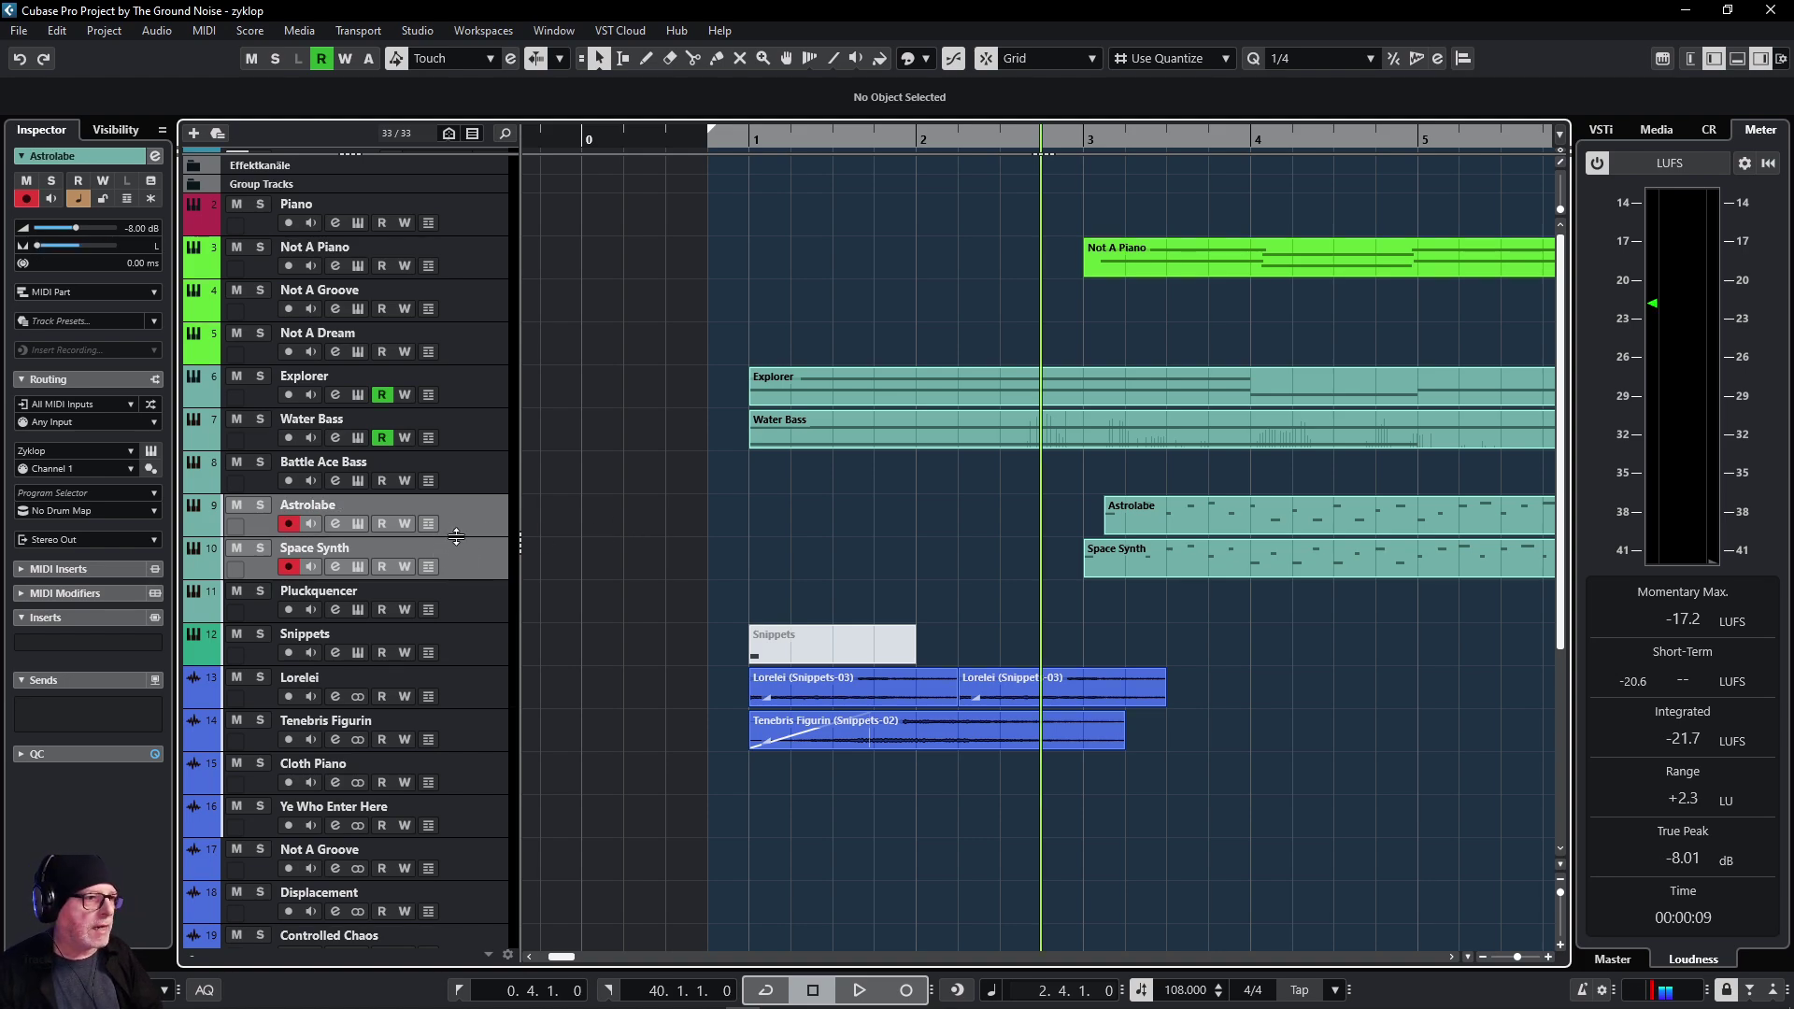
click(458, 554)
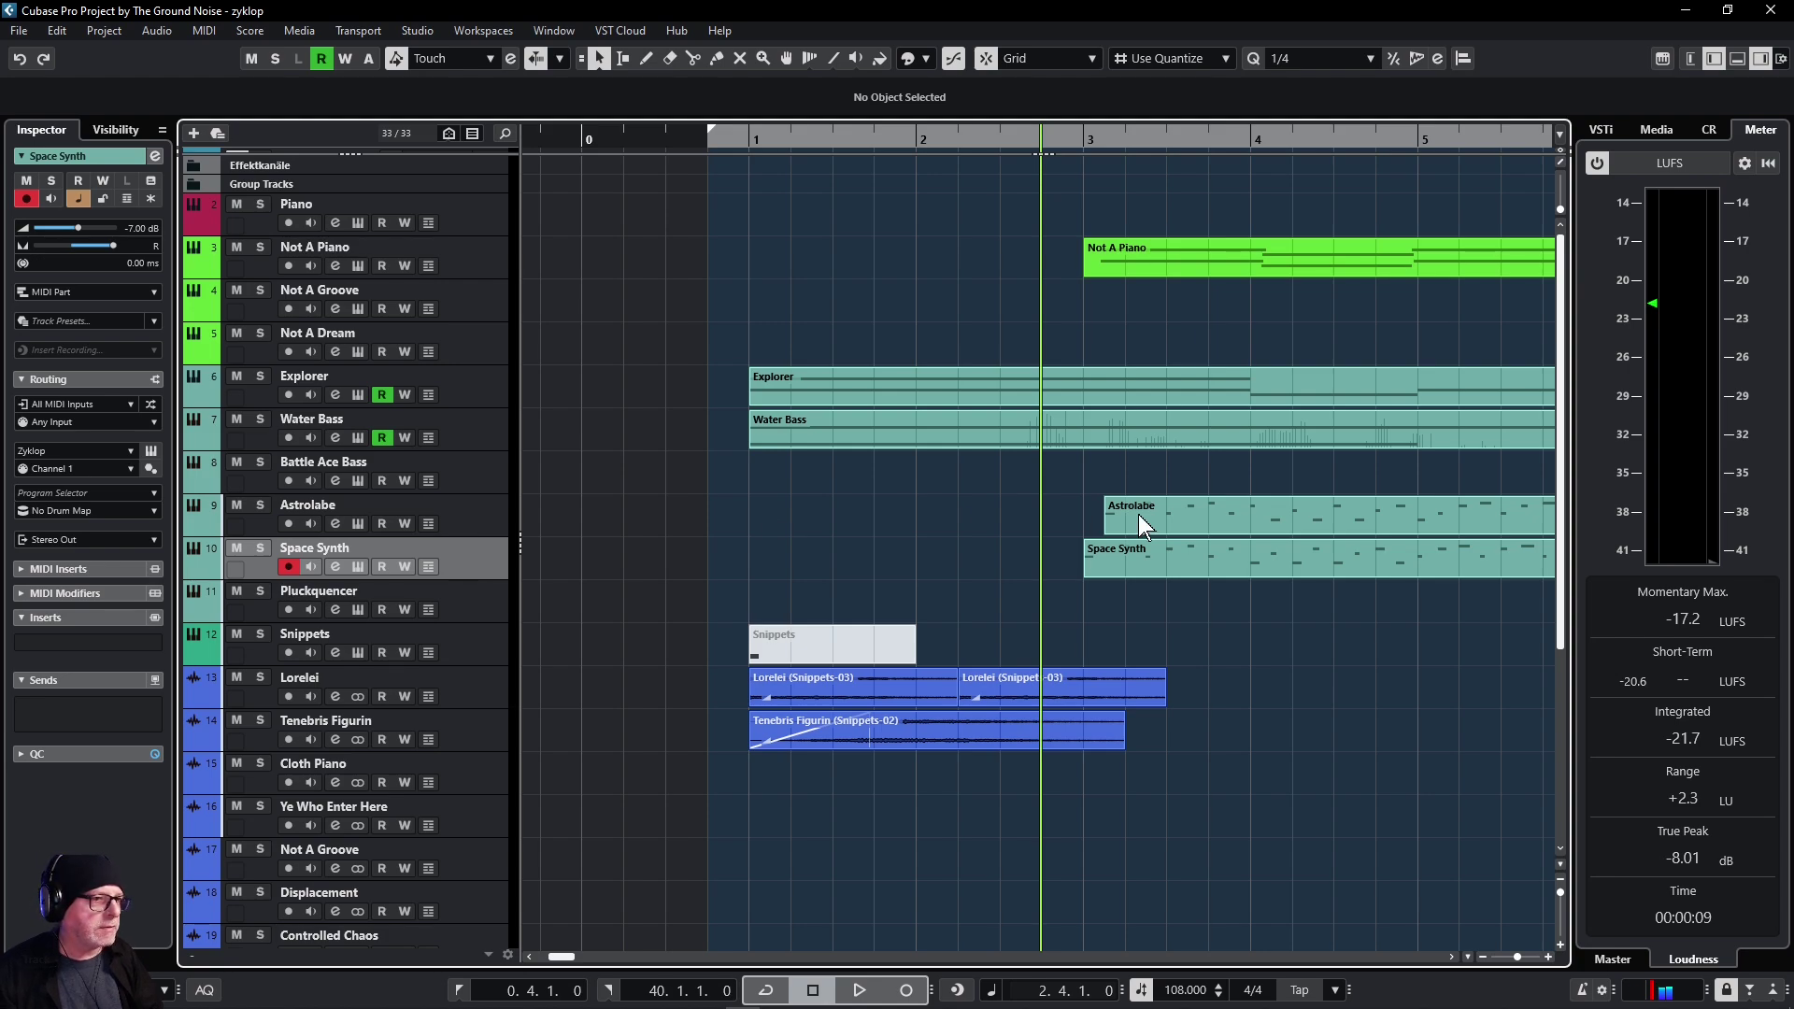
click(488, 516)
click(473, 547)
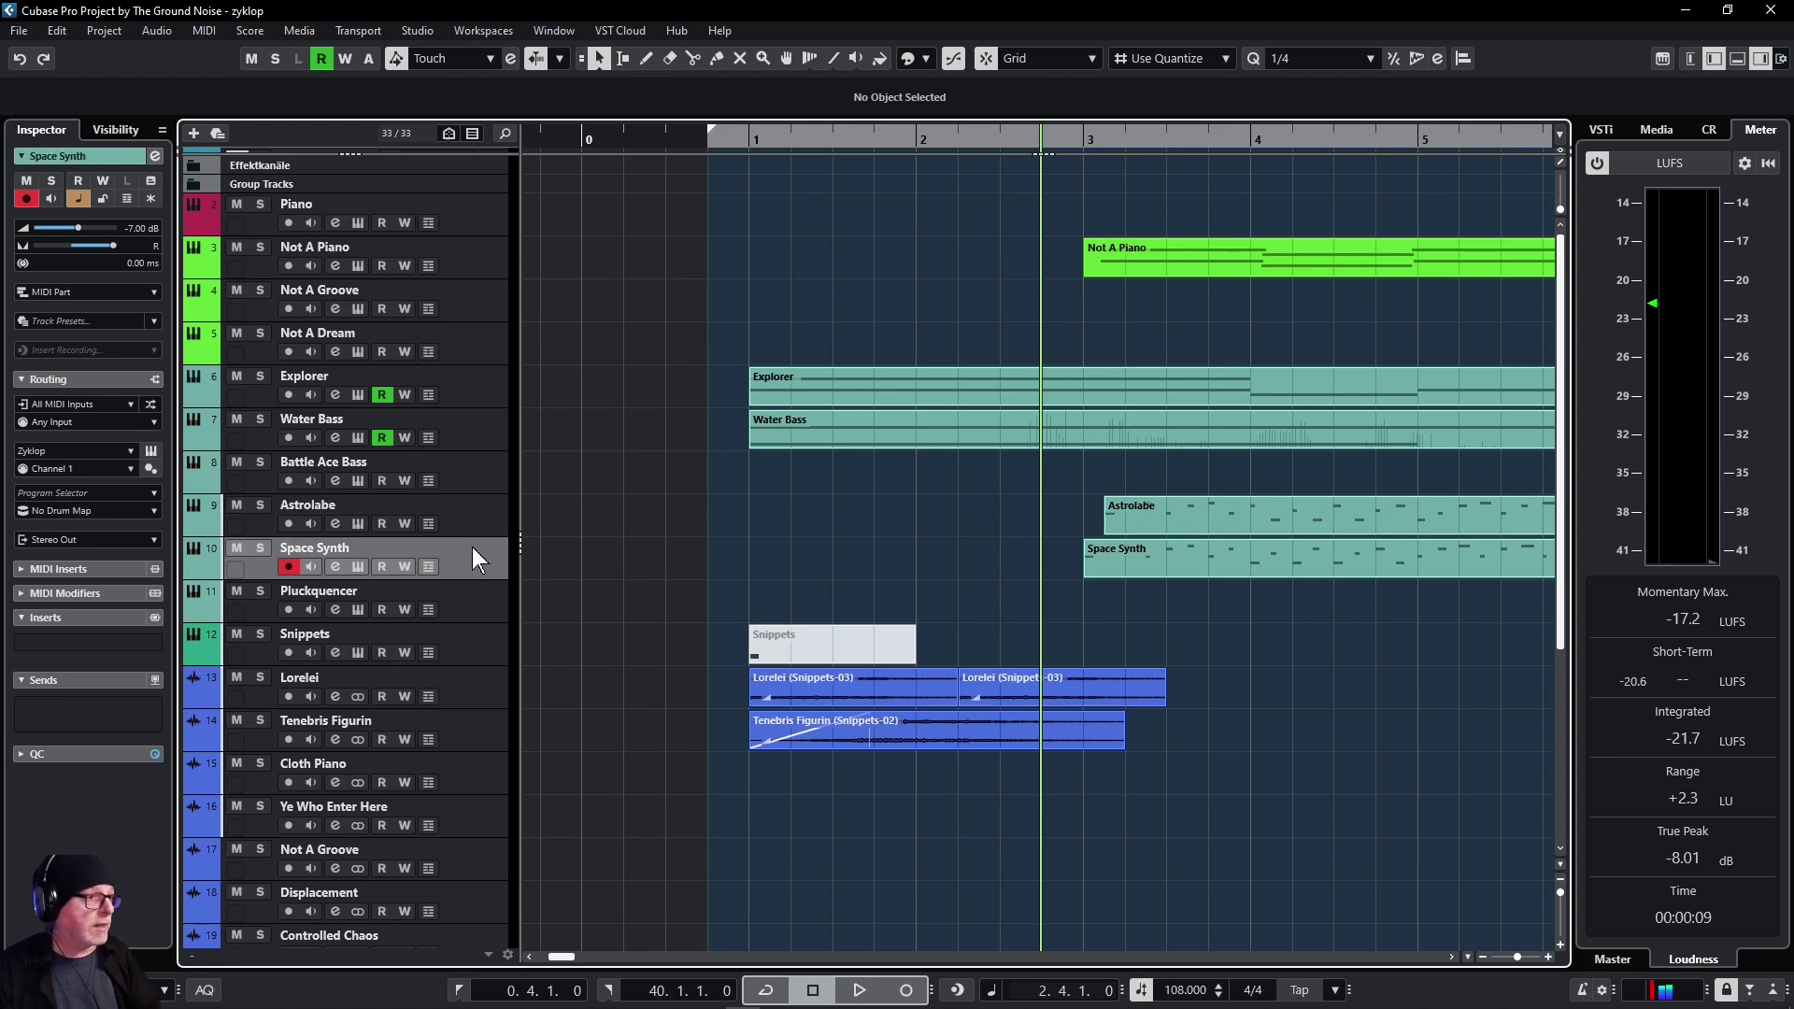
click(471, 510)
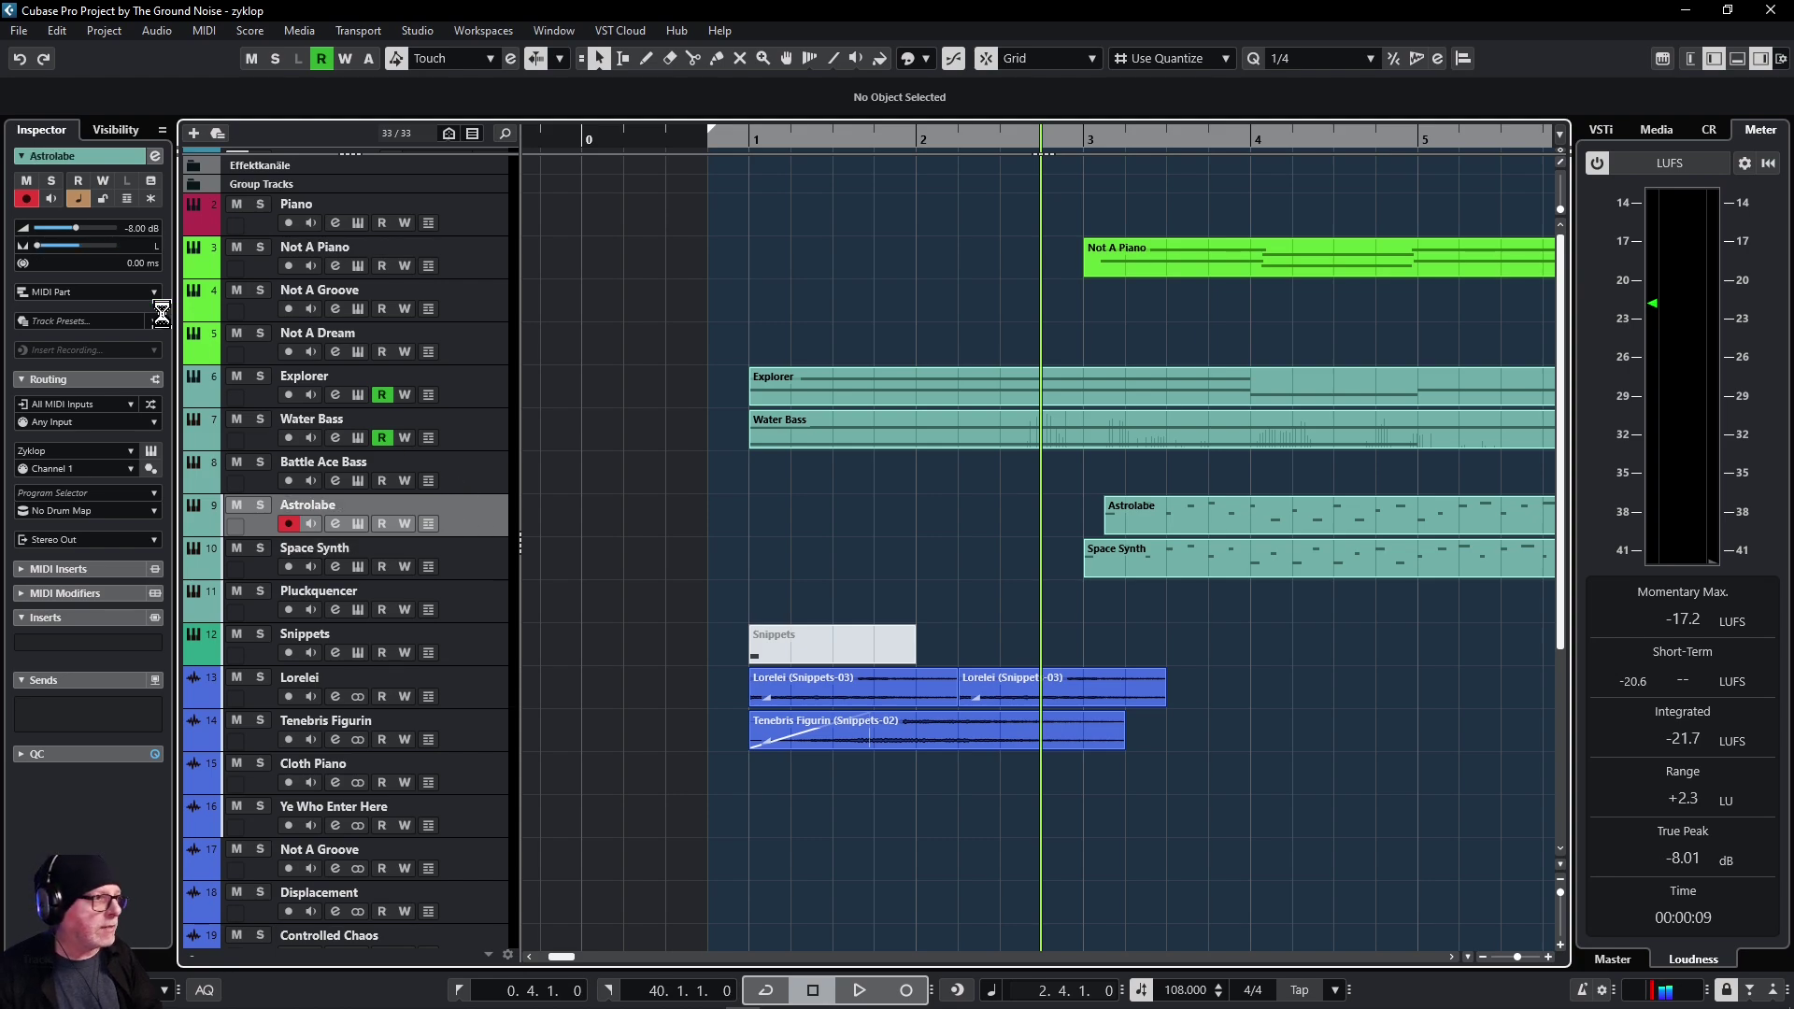
click(1108, 510)
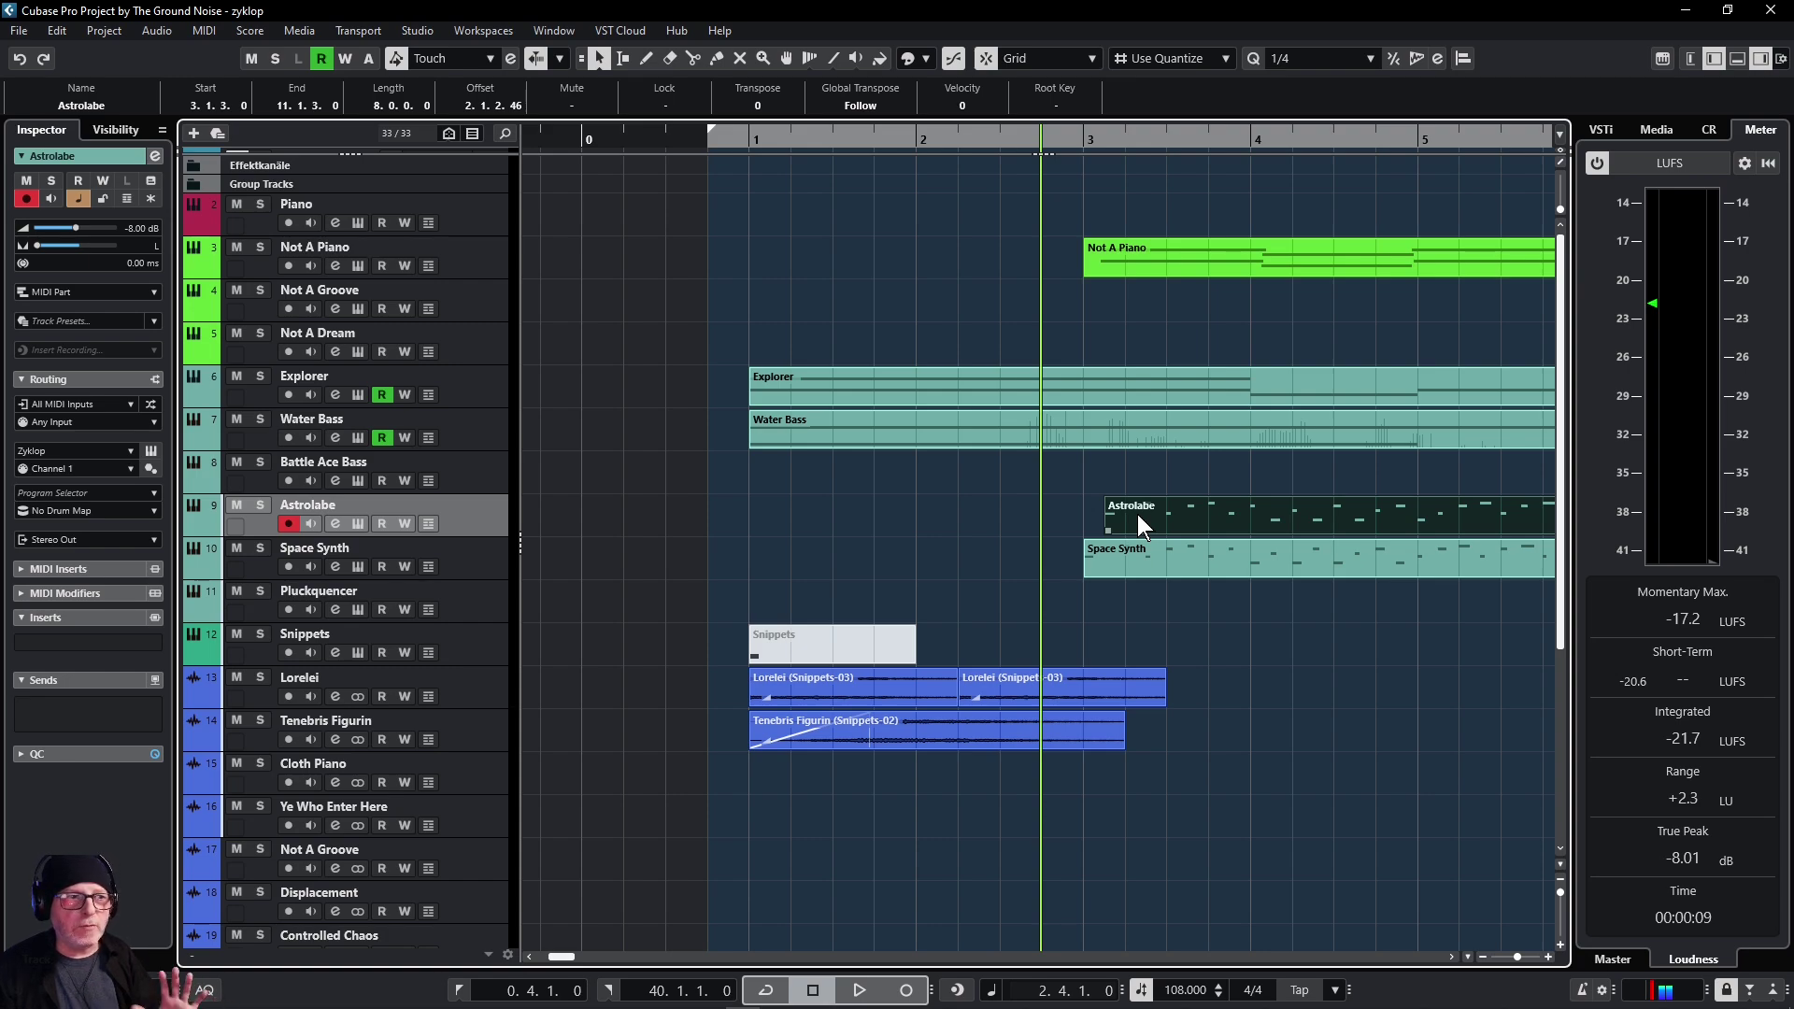
Step: Reset the Space Synth track's panning to center and solo the track
click(480, 544)
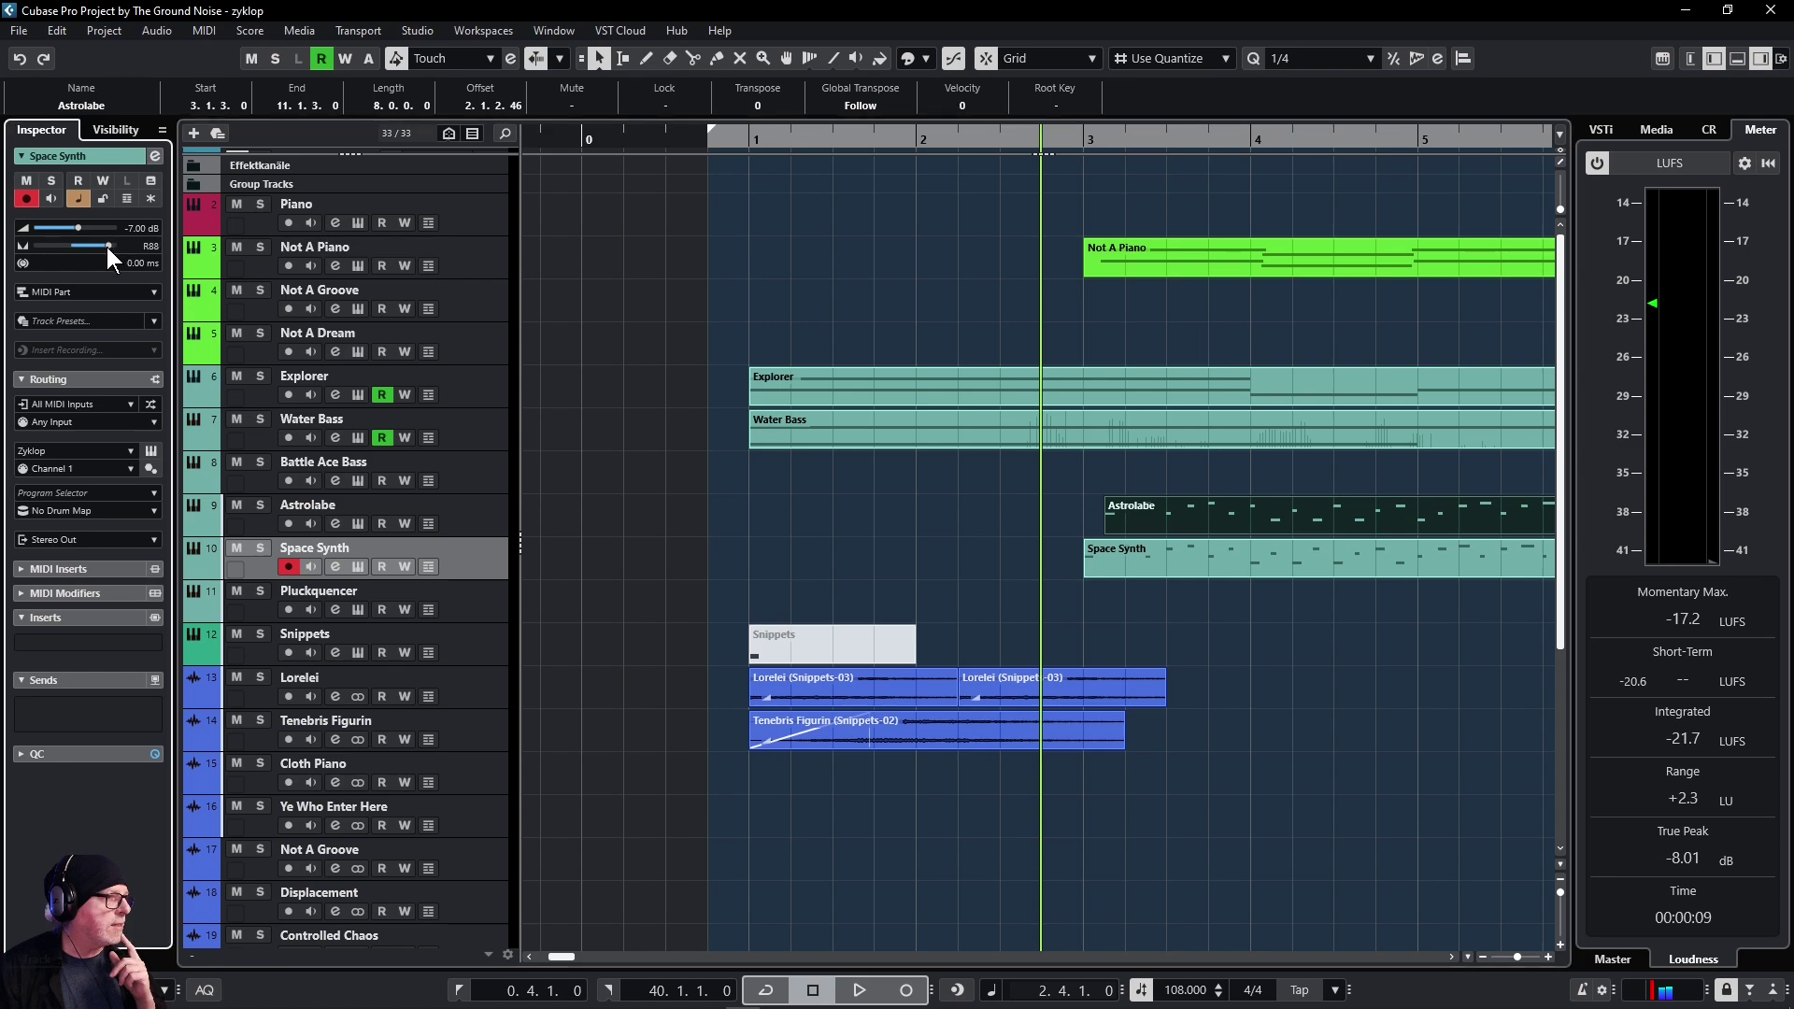
ctrl+click(75, 244)
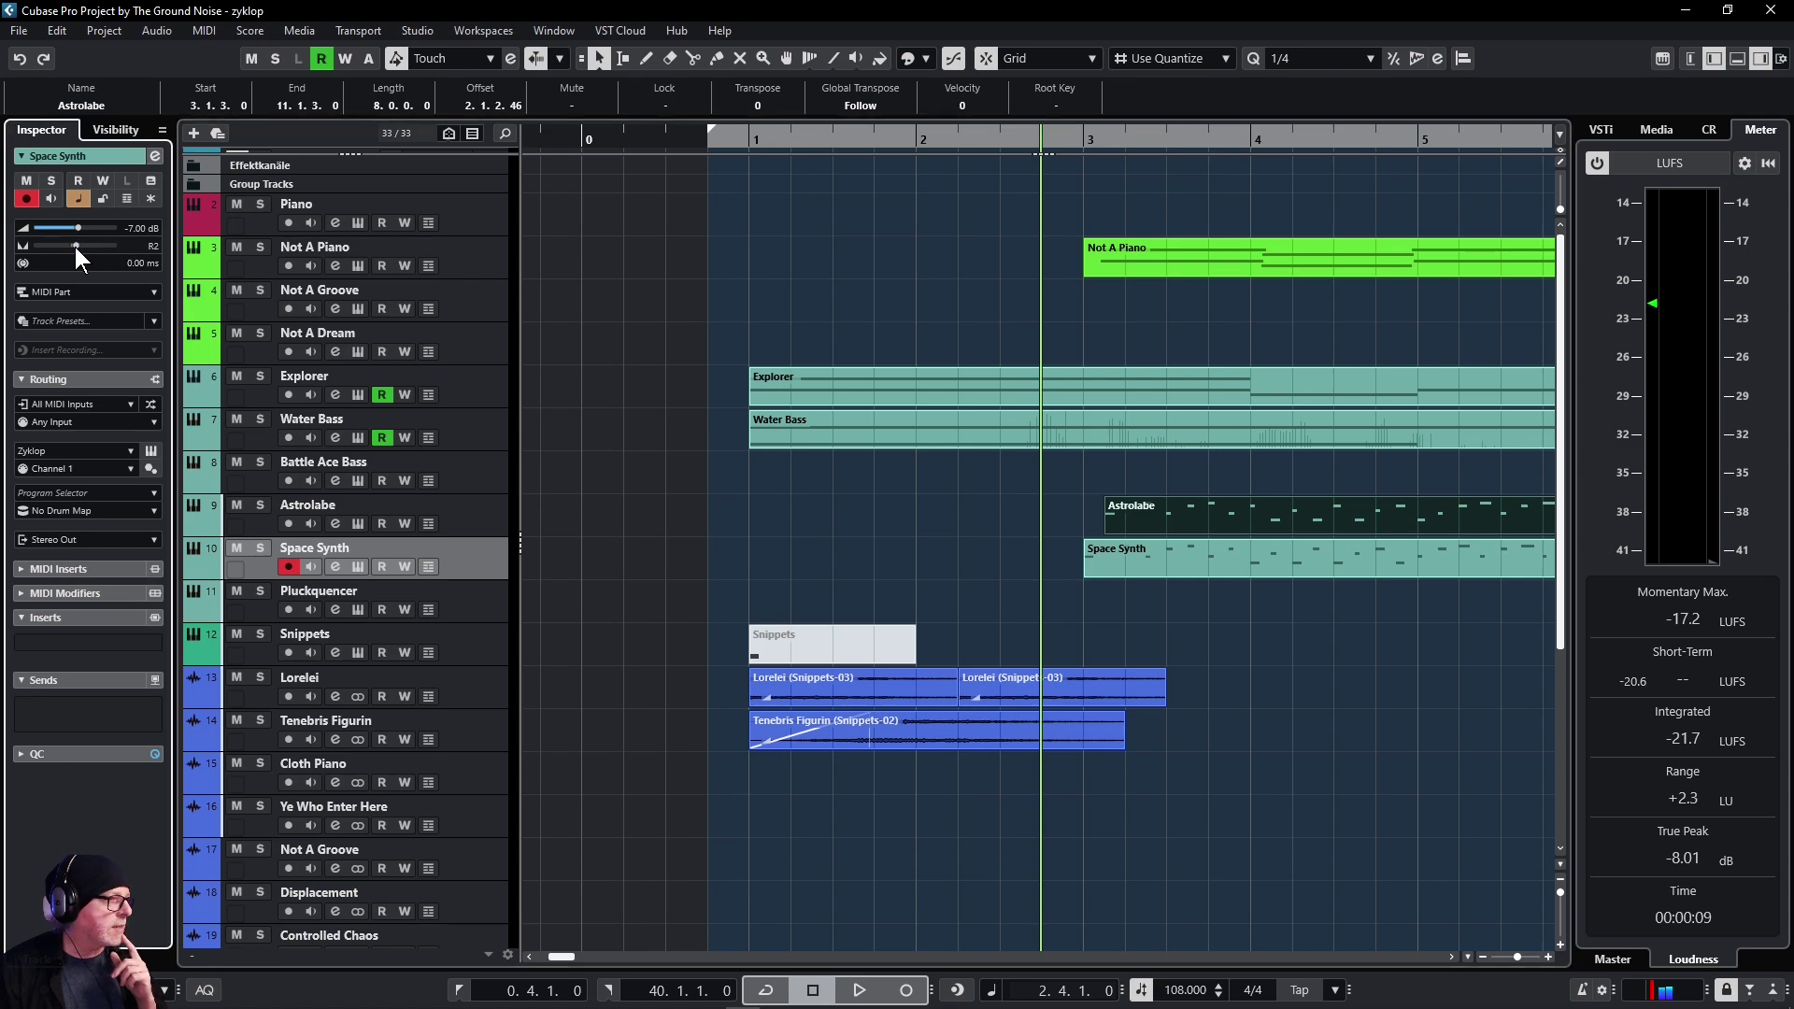
key(s)
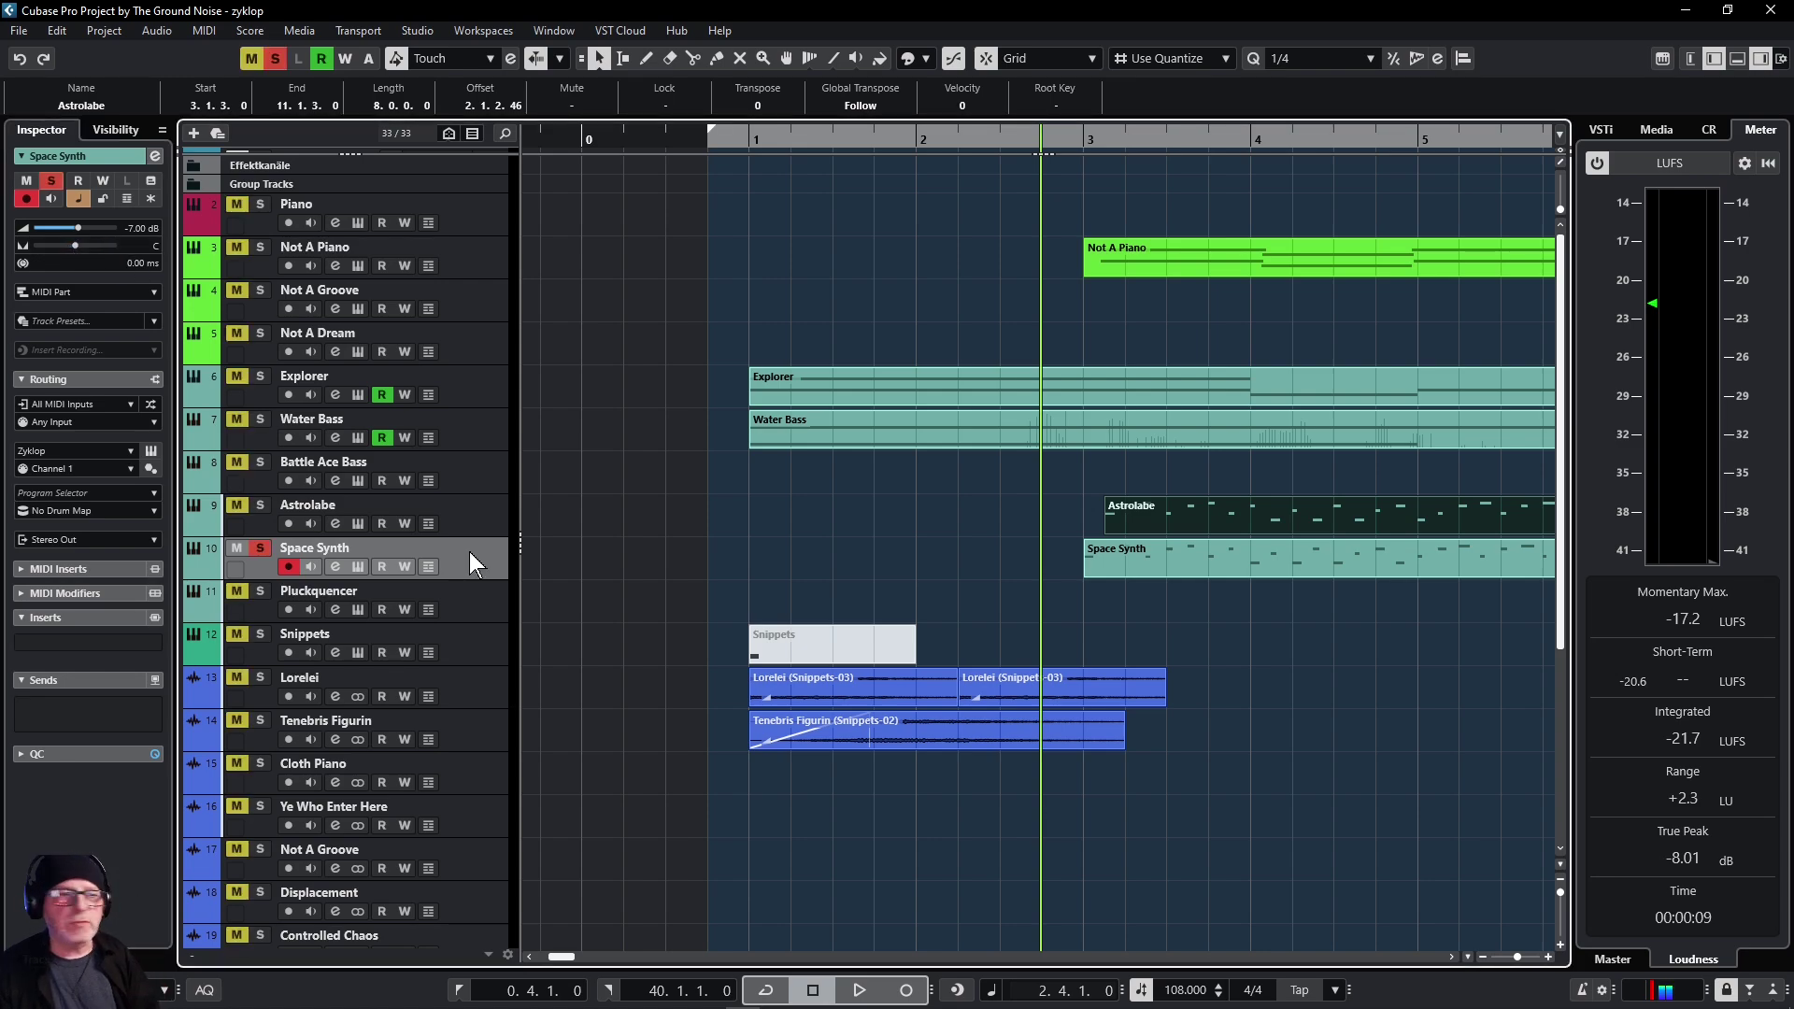
Step: Play the soloed Space Synth track, stop playback, unsolo it and pan the track to the right
key(space)
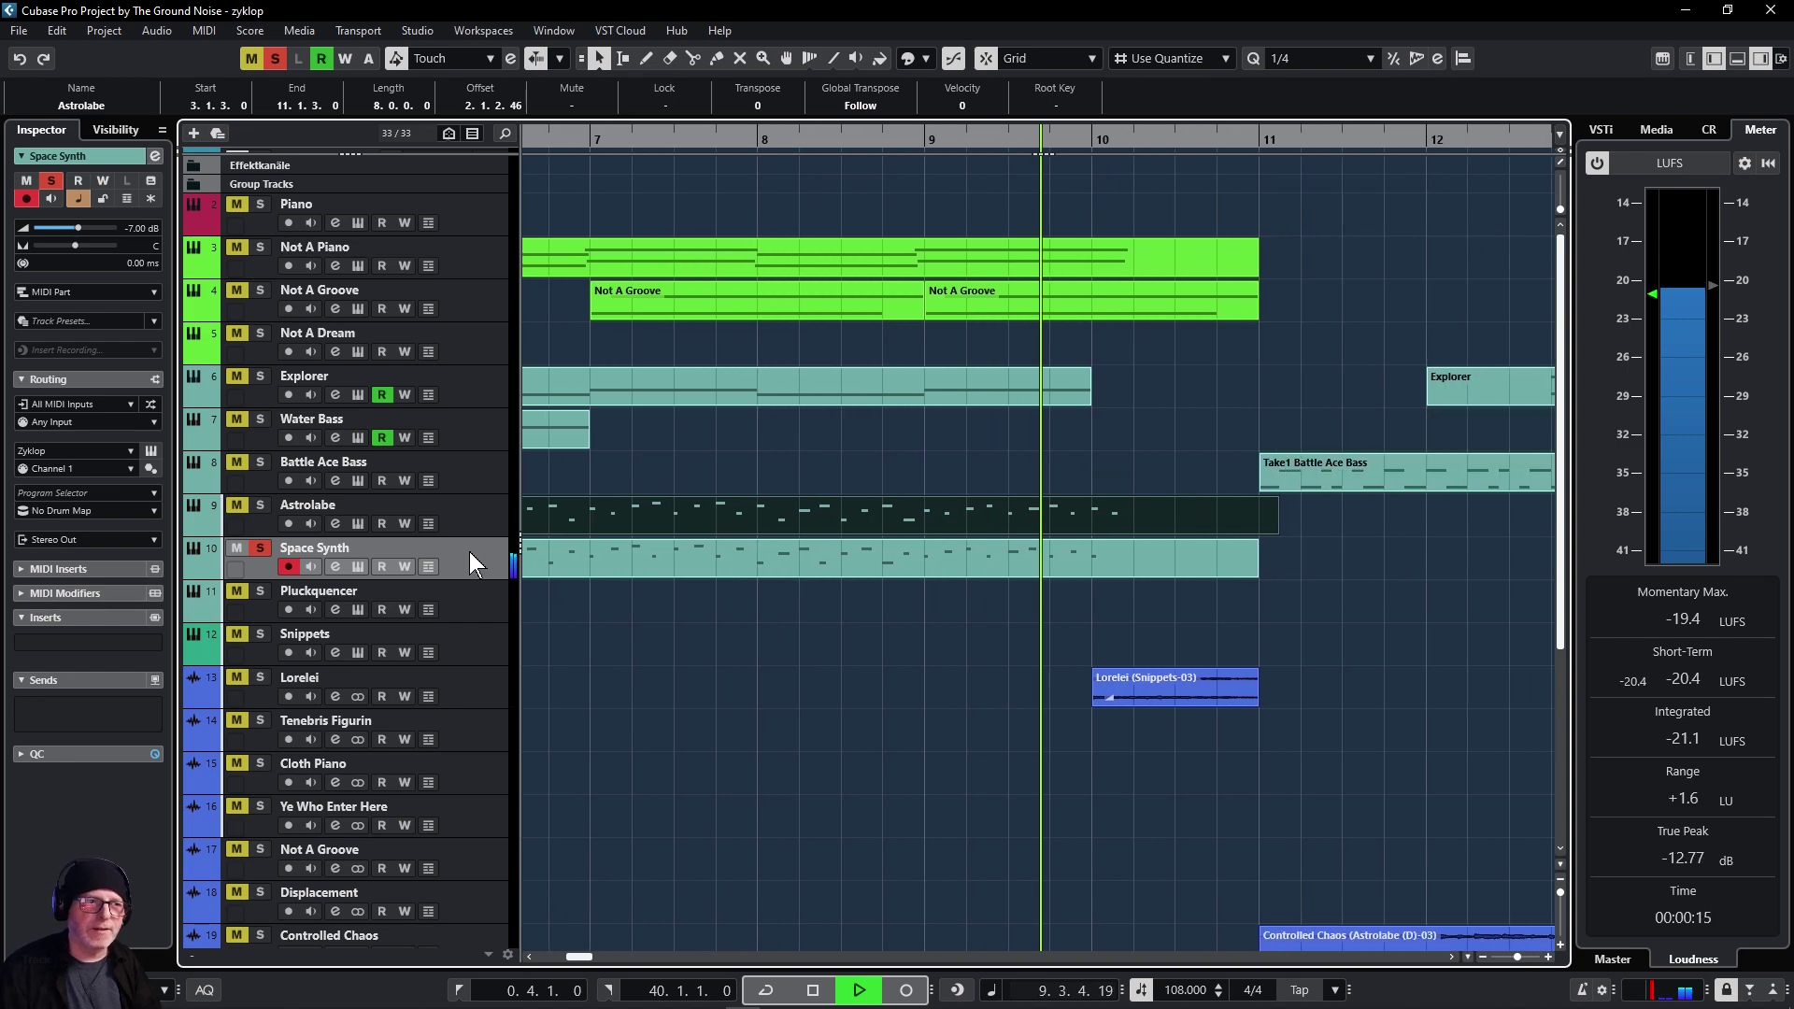
key(space)
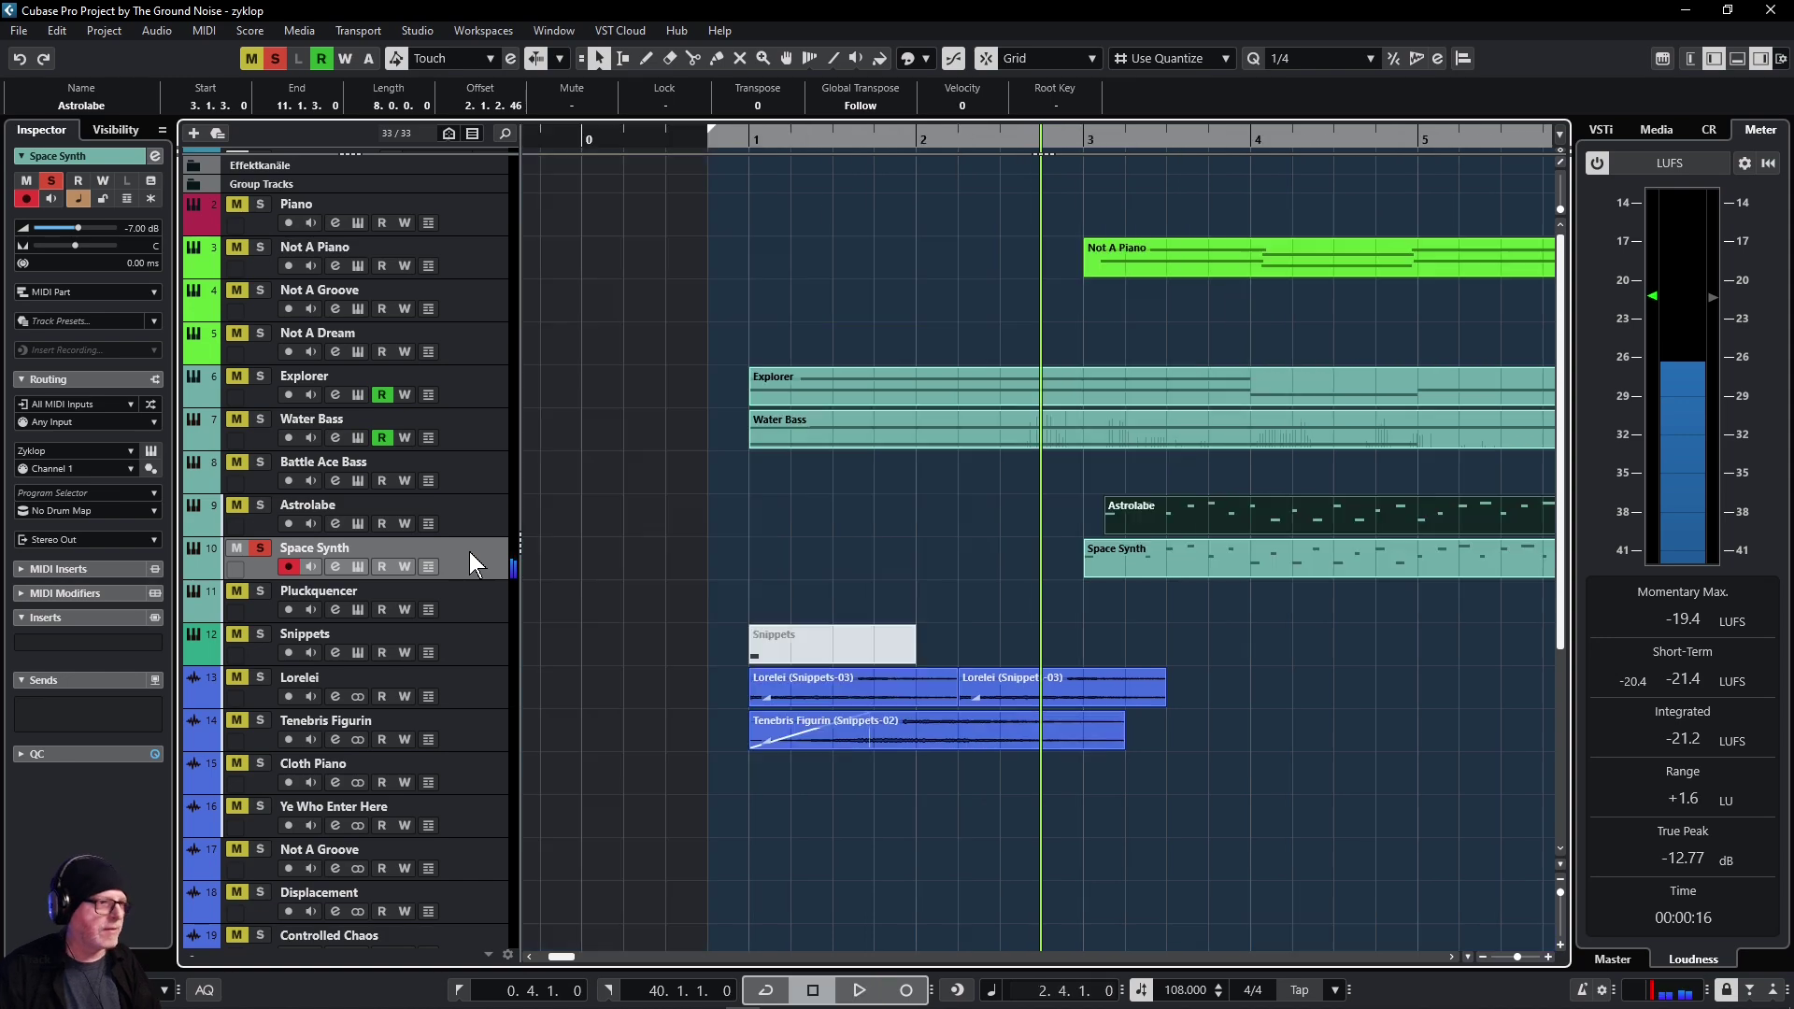
click(261, 547)
drag(76, 244, 141, 234)
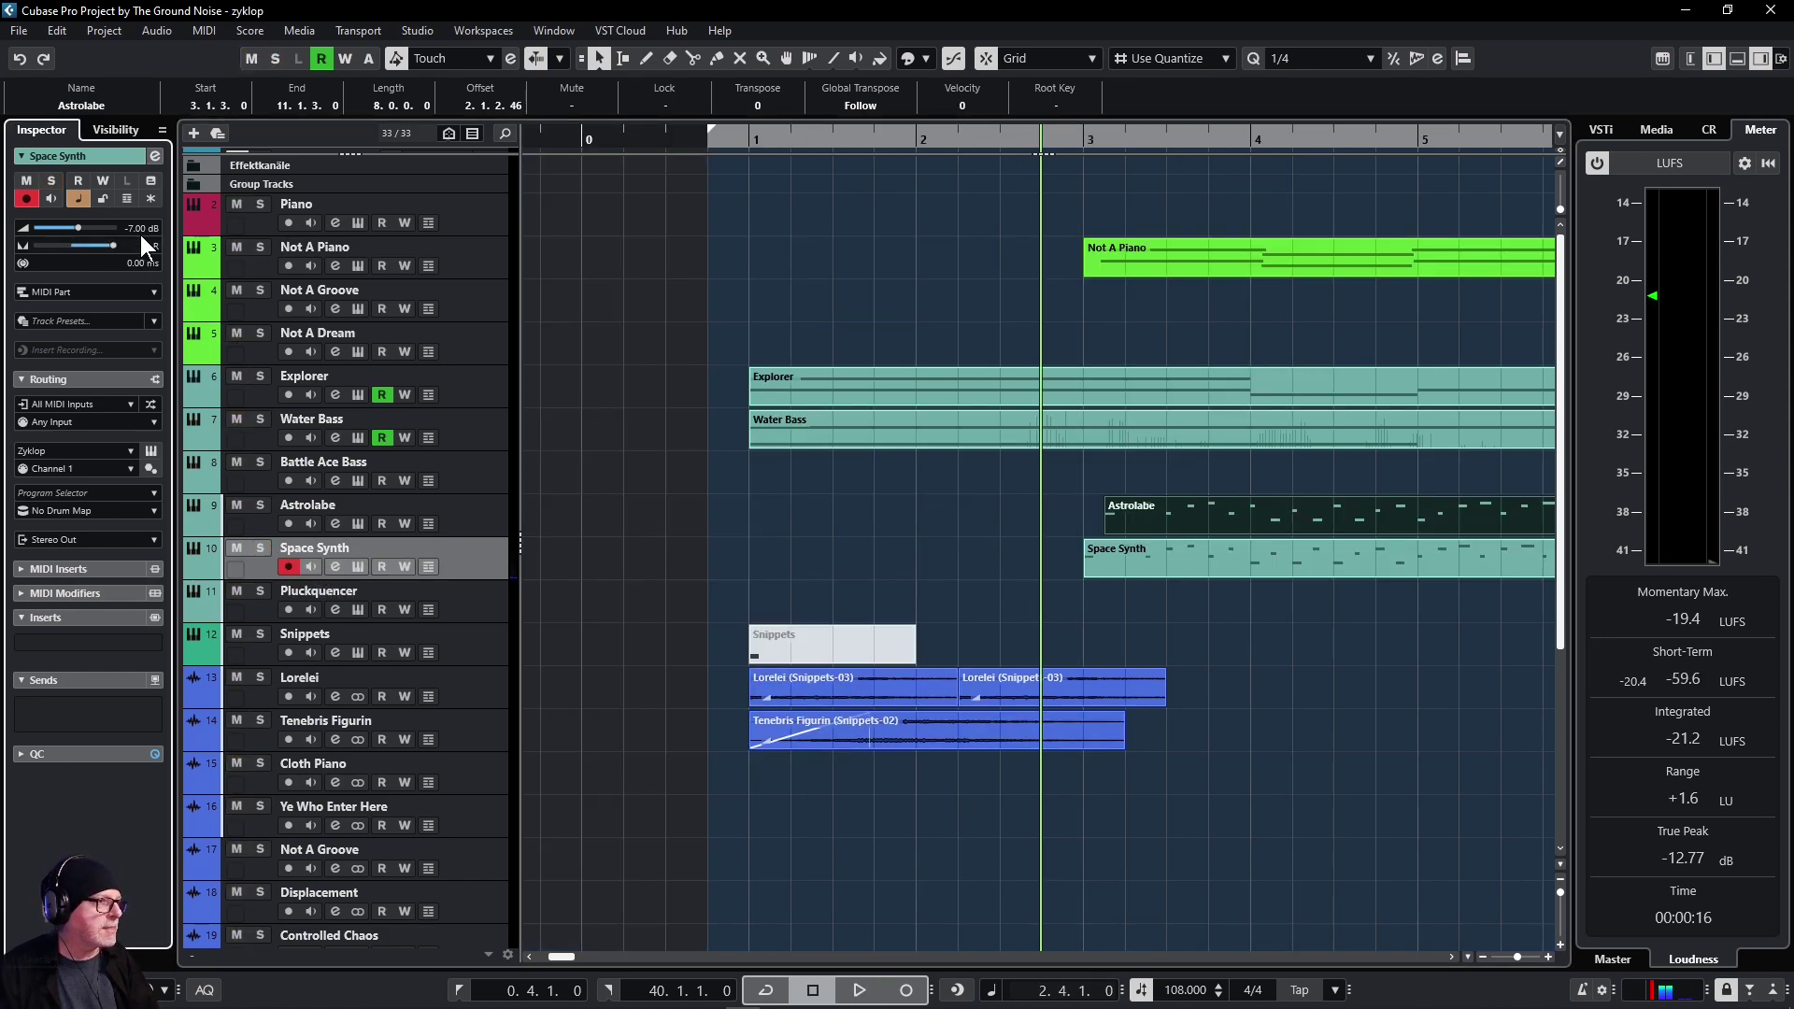
Step: Solo Astrolabe and Space Synth together, play both back, stop and unsolo them
click(467, 523)
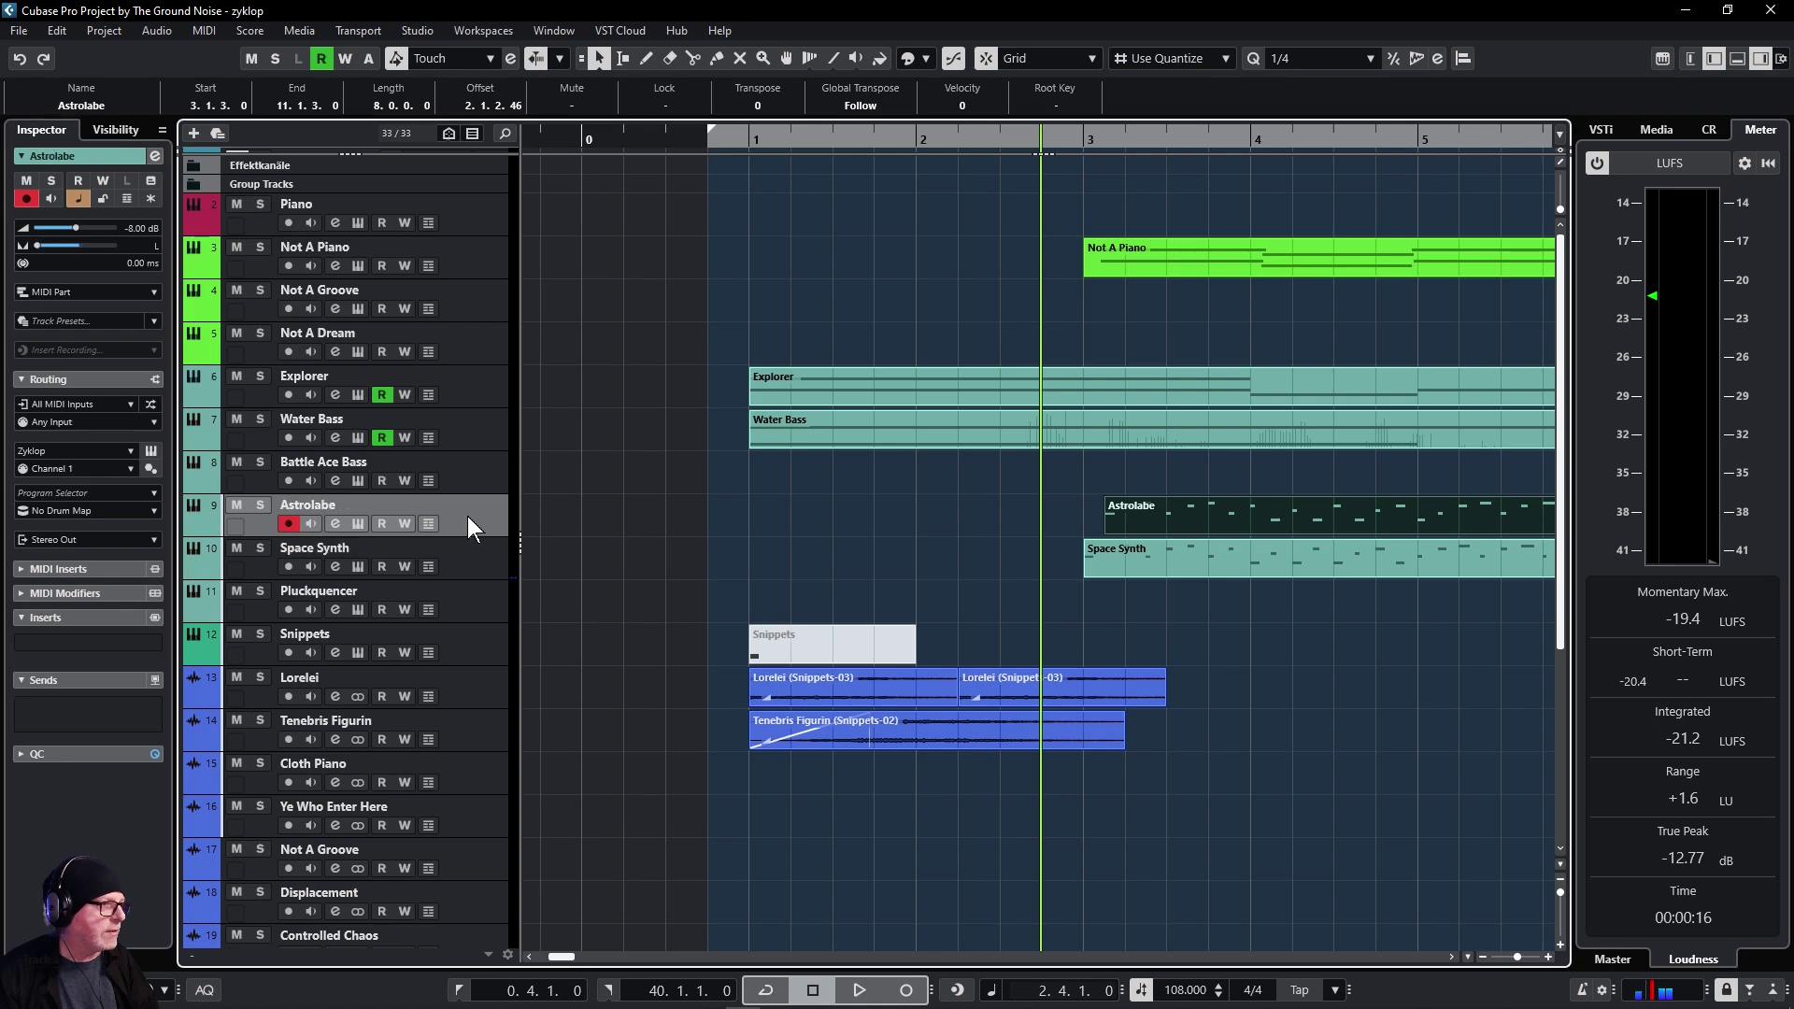
click(260, 506)
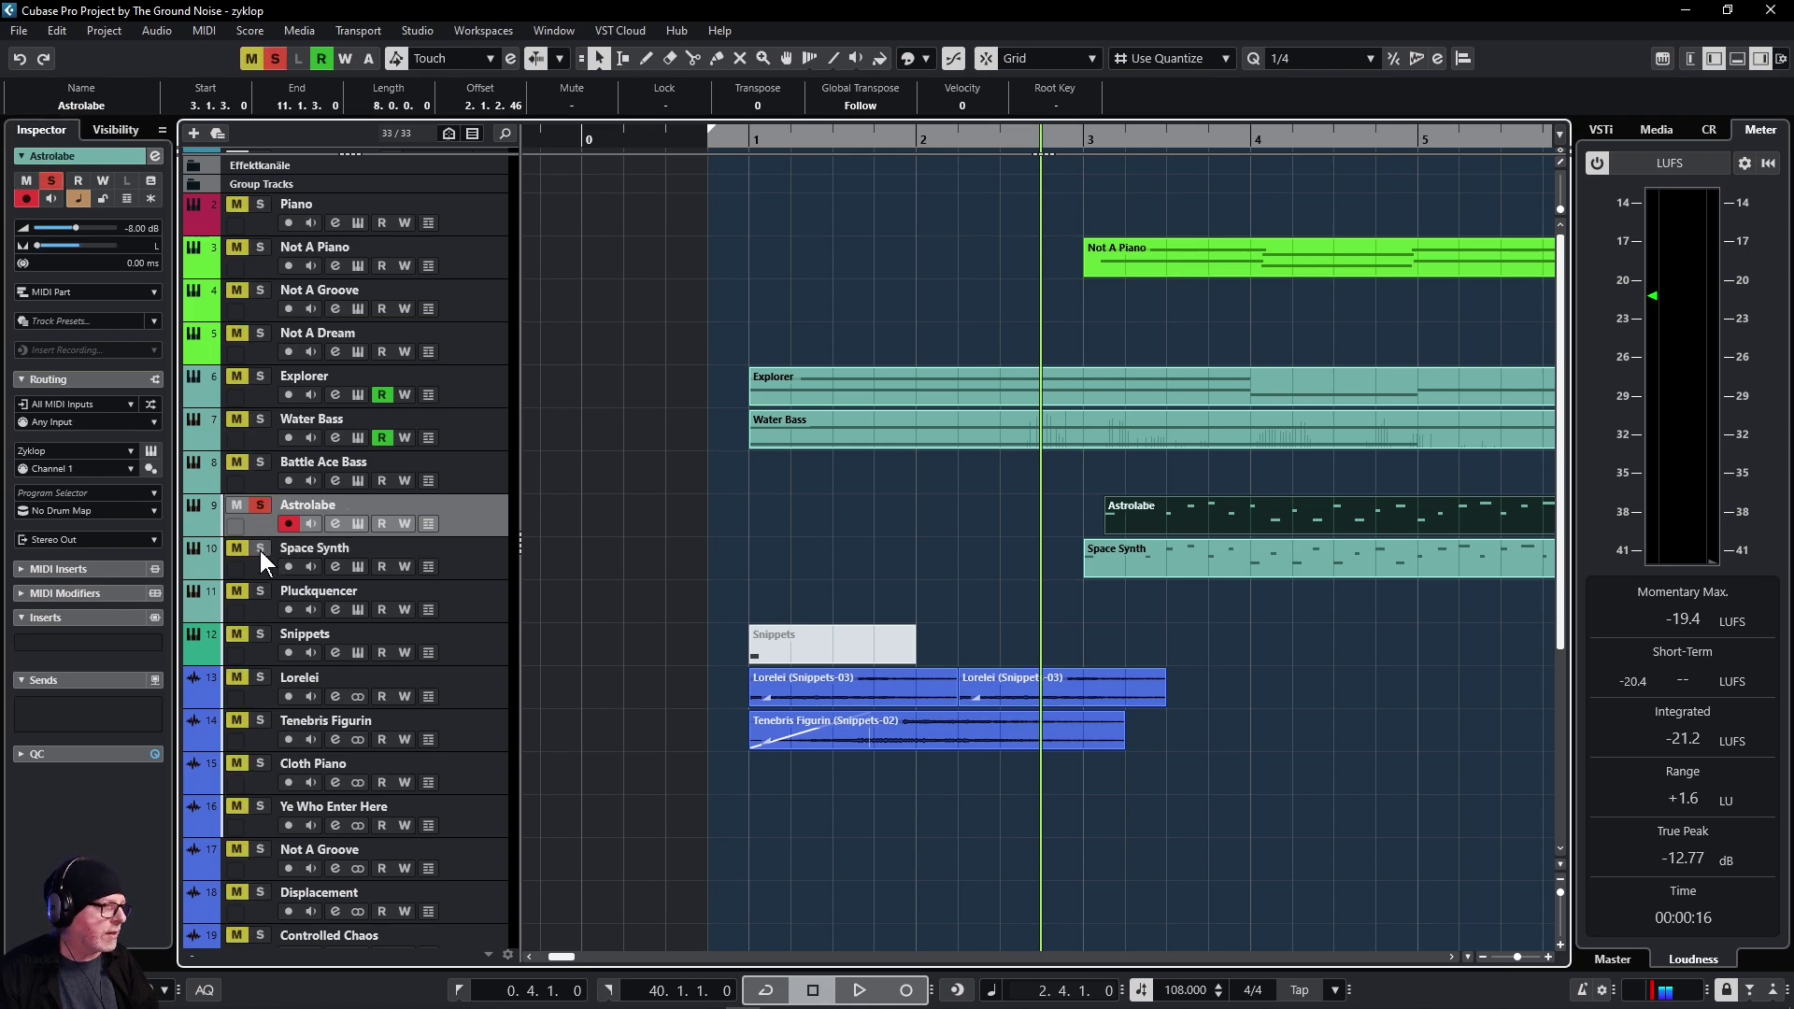
key(space)
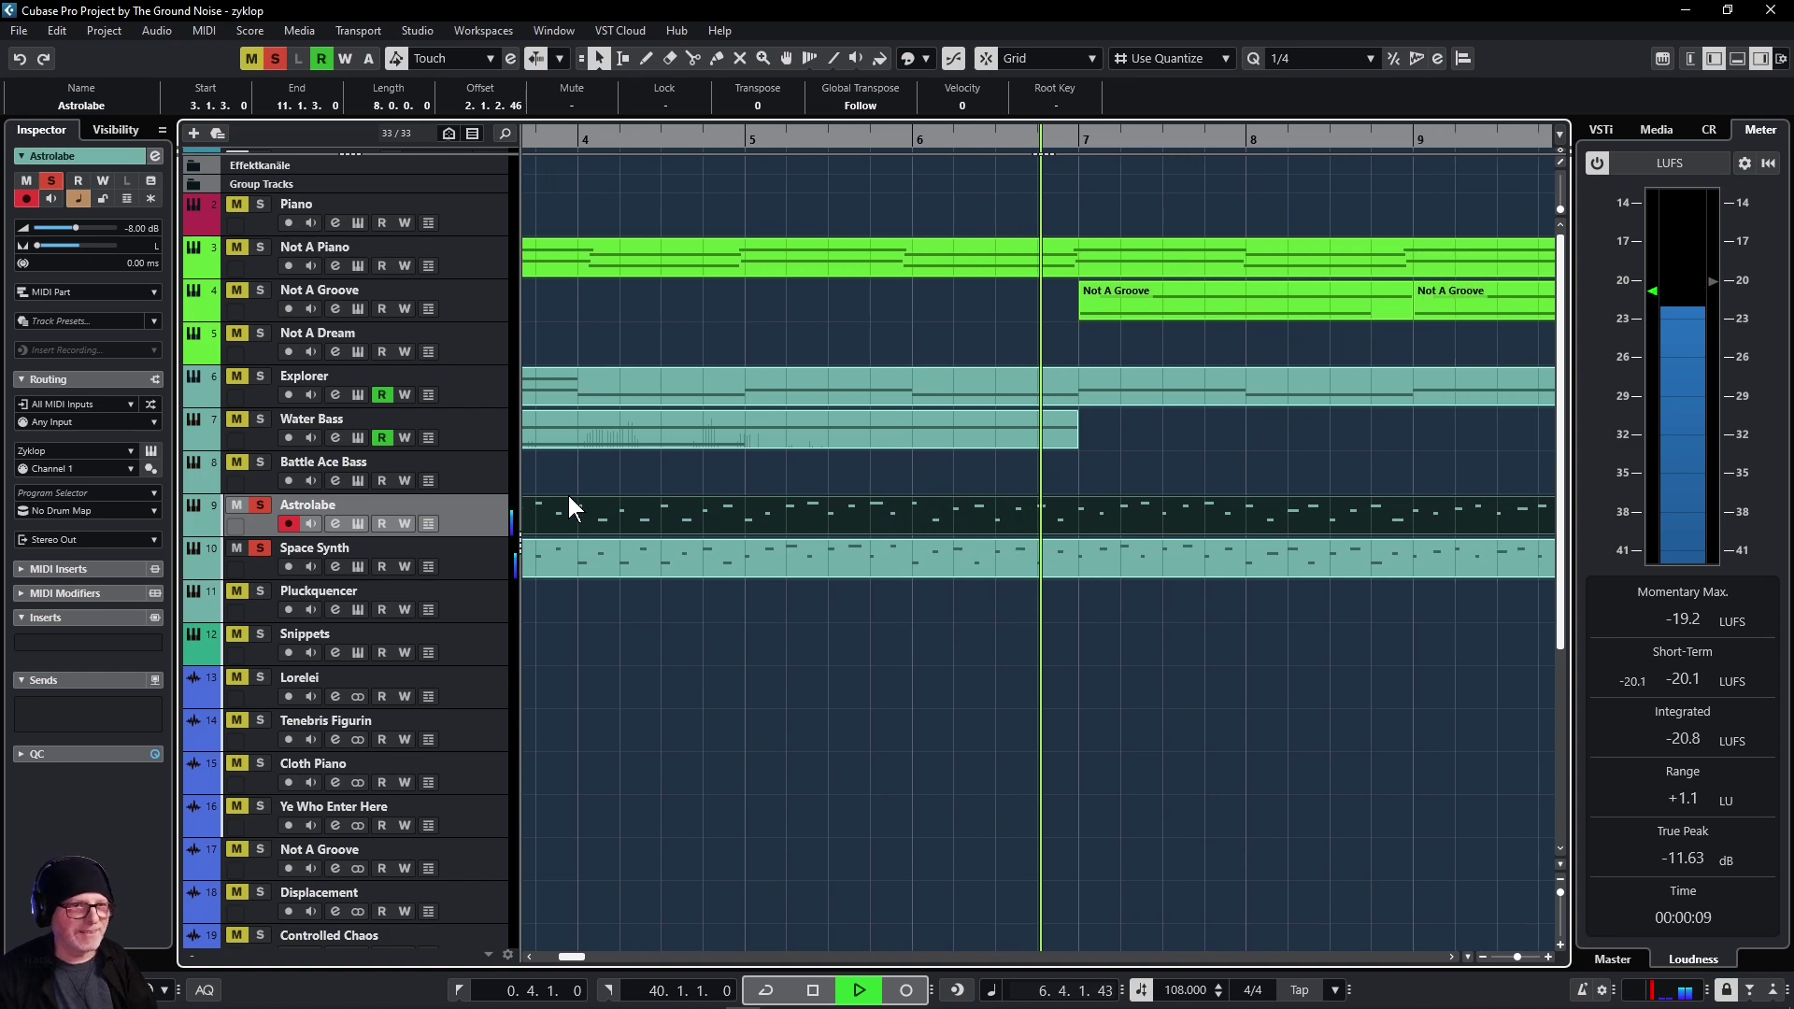
key(space)
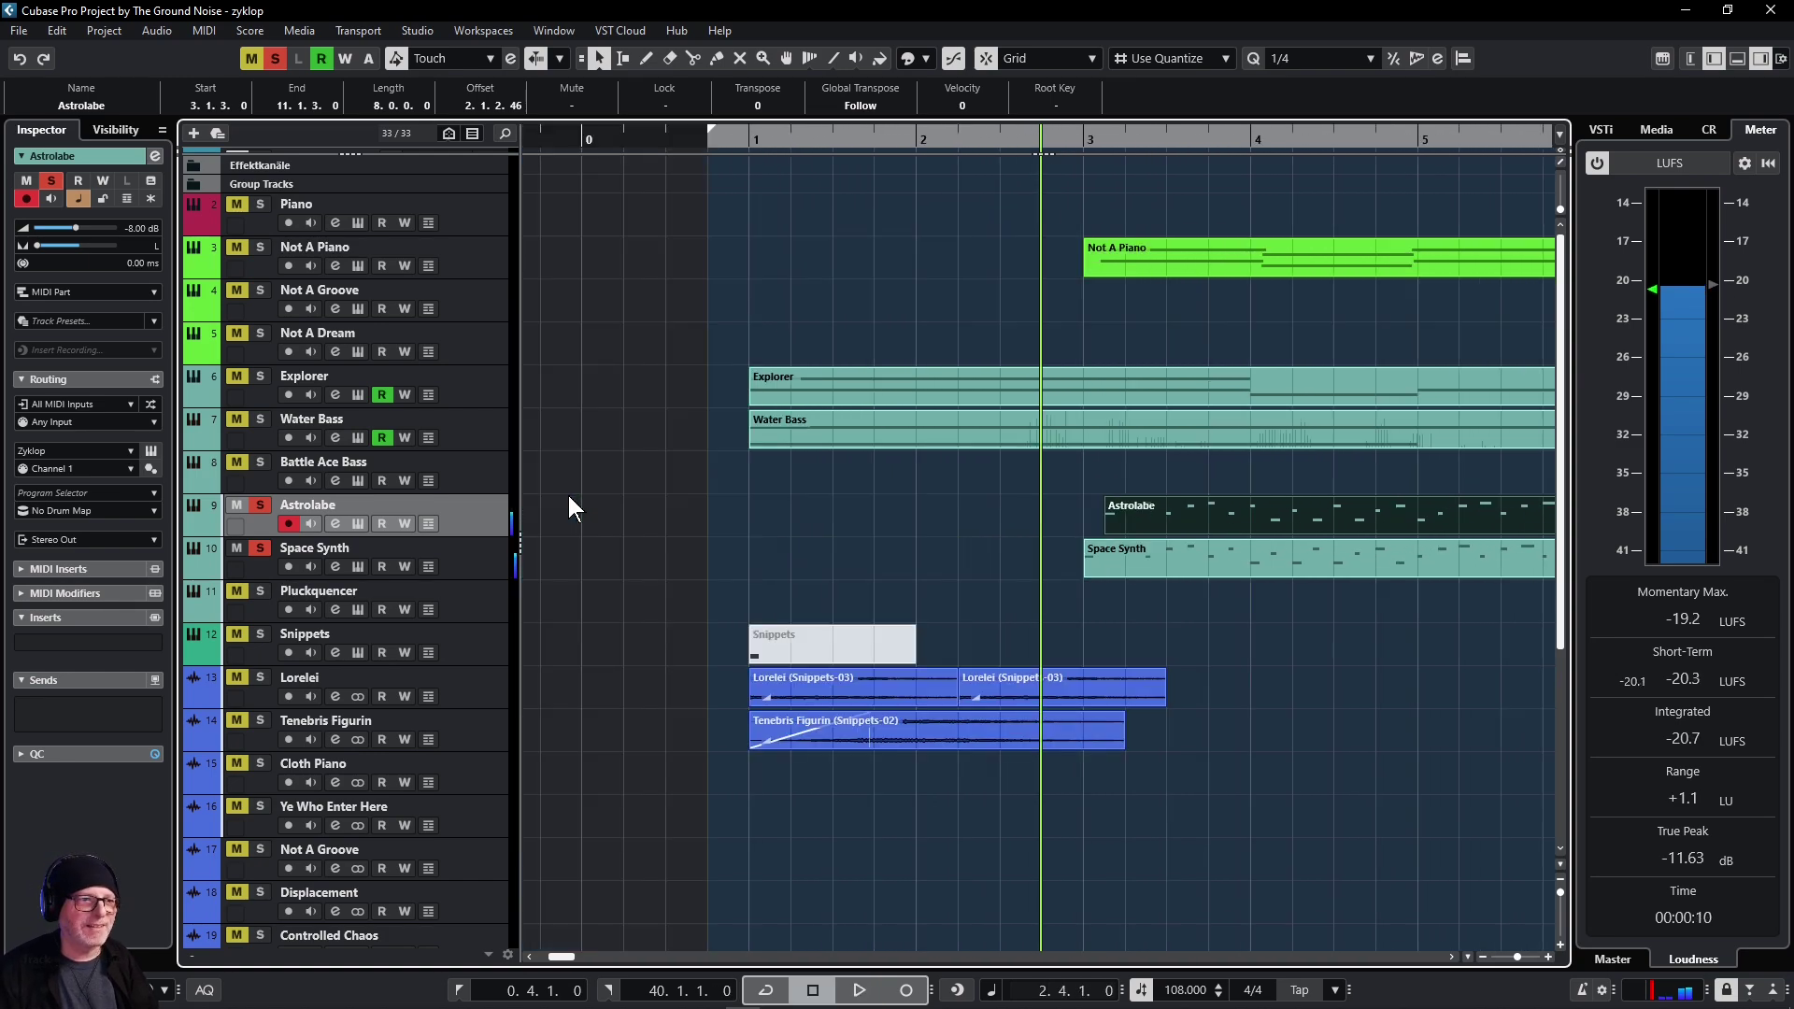
drag(564, 955, 581, 950)
click(260, 505)
click(260, 550)
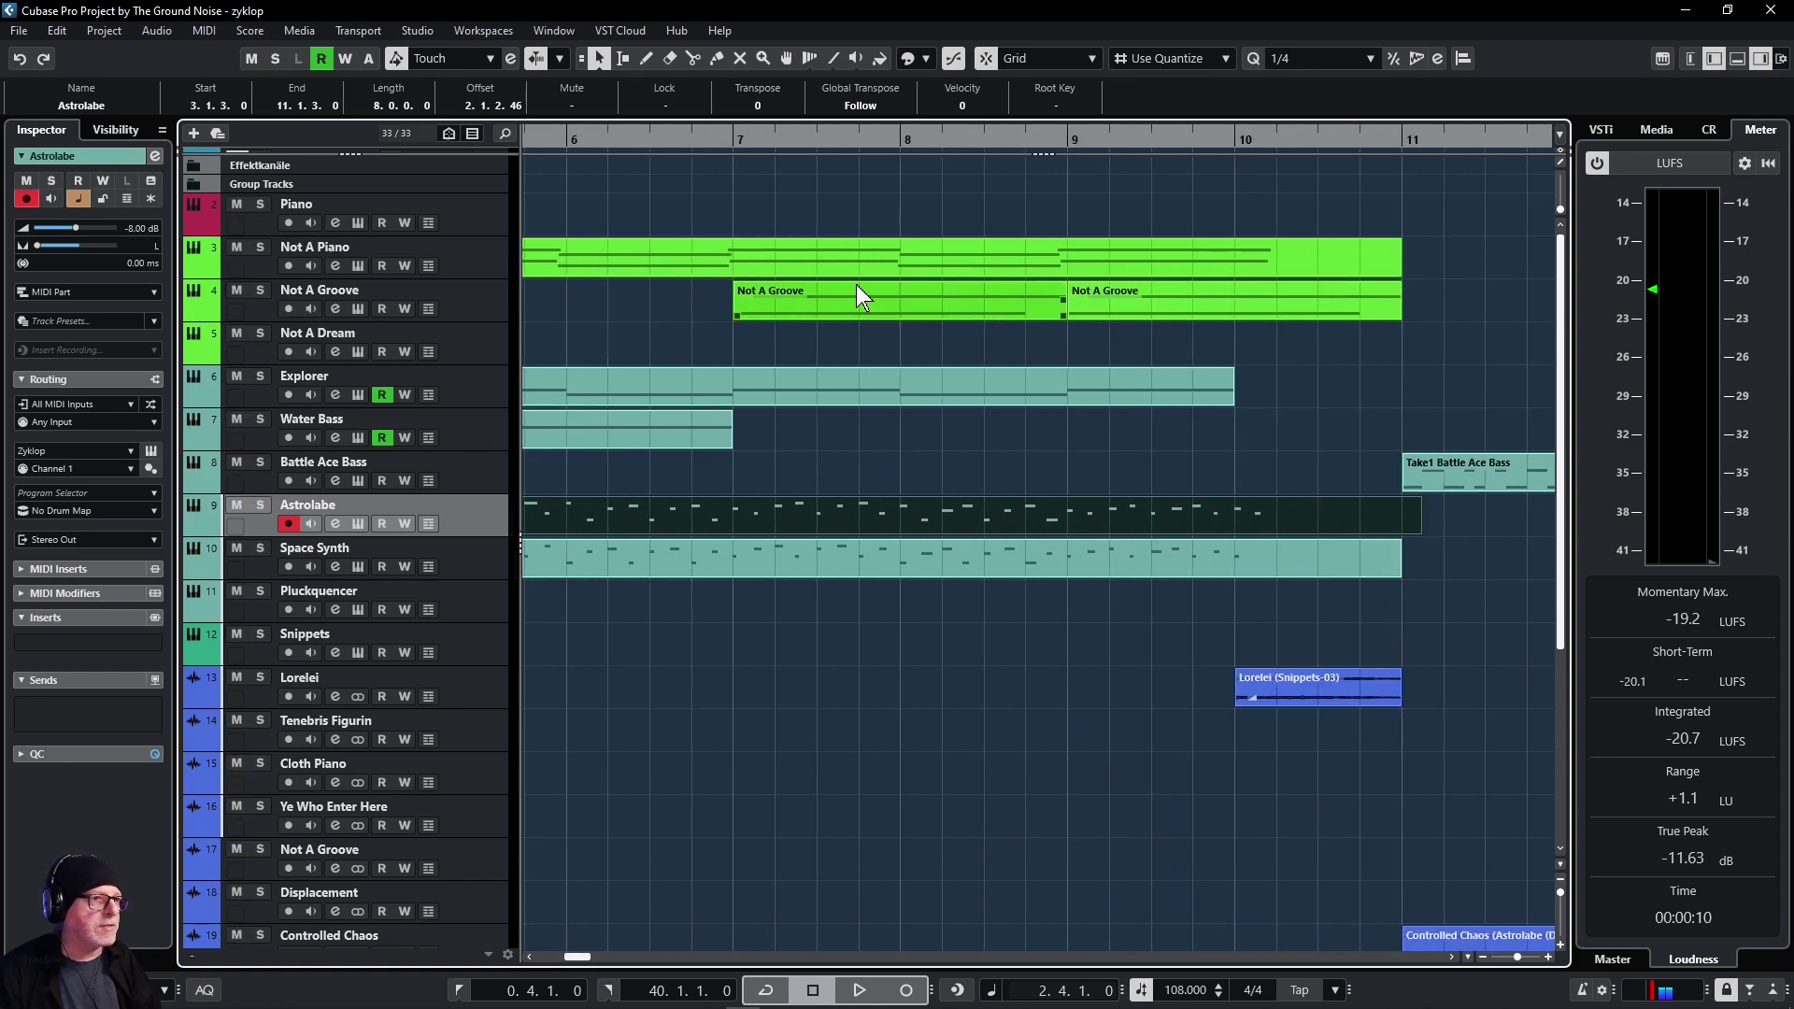
Step: Select the Not A Groove track, audition it in solo, close the Snippets instrument window and unsolo Not A Groove
click(469, 305)
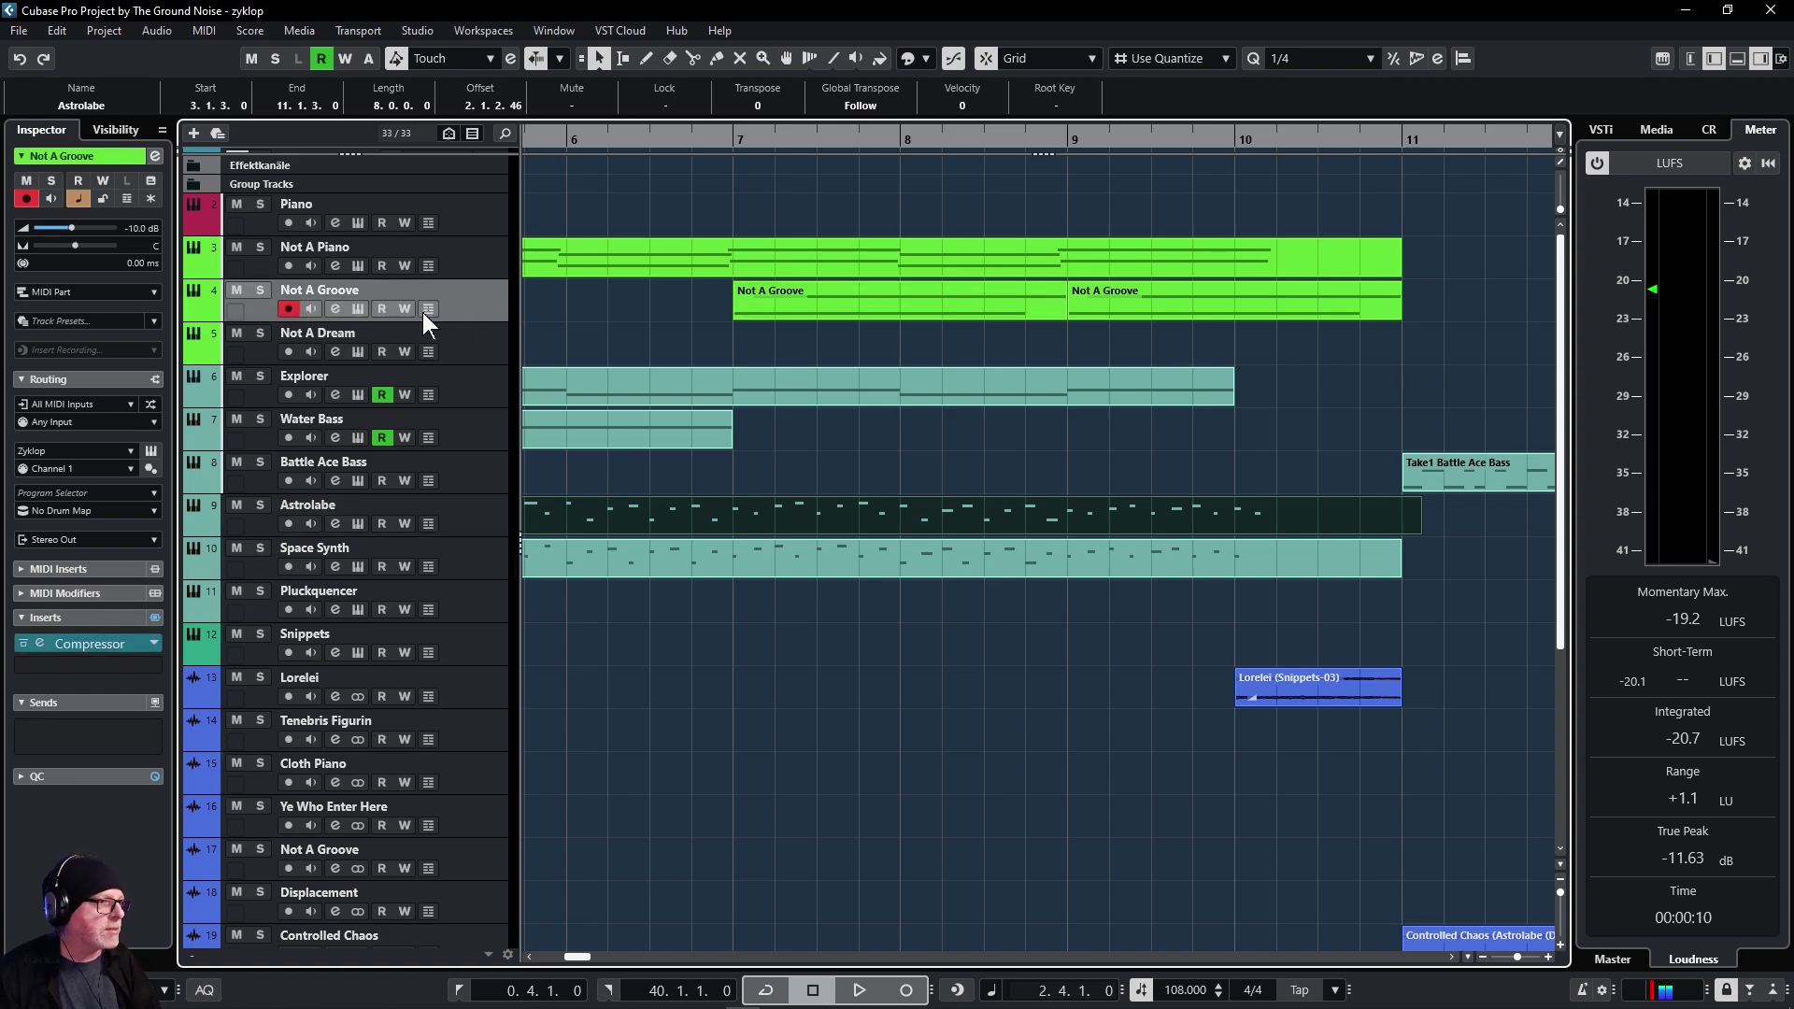
key(s)
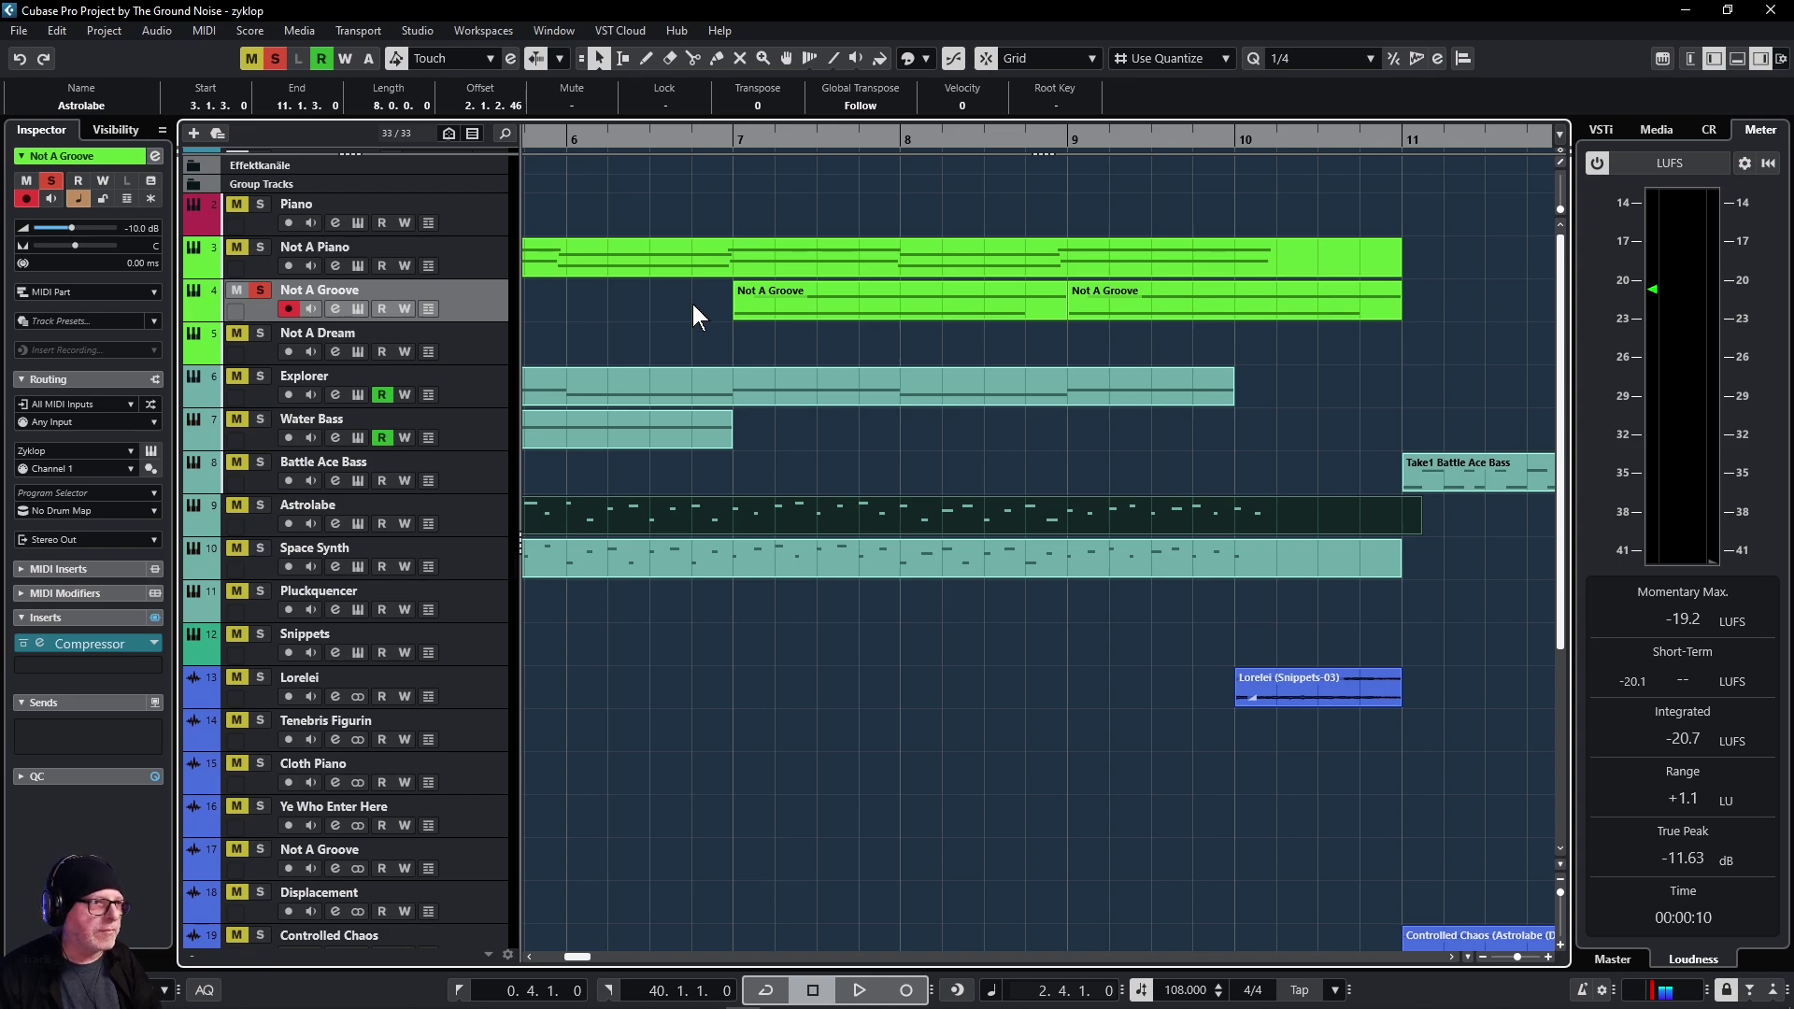
click(693, 304)
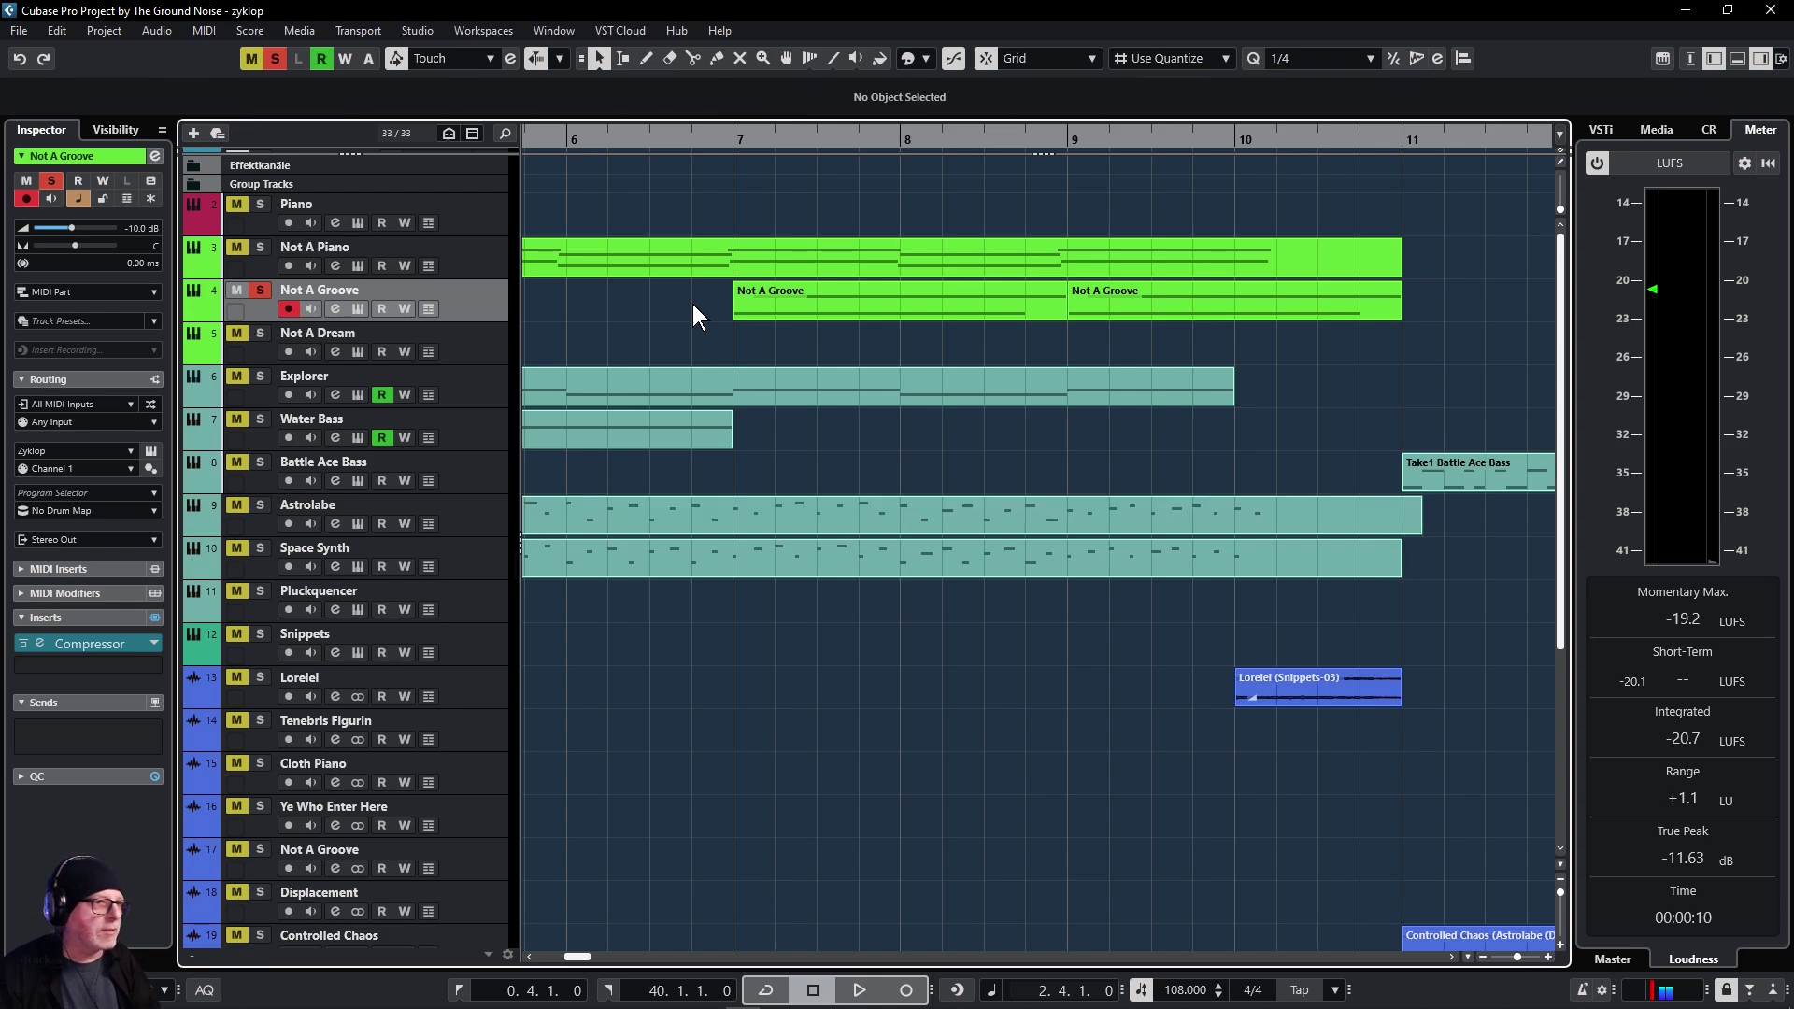
key(space)
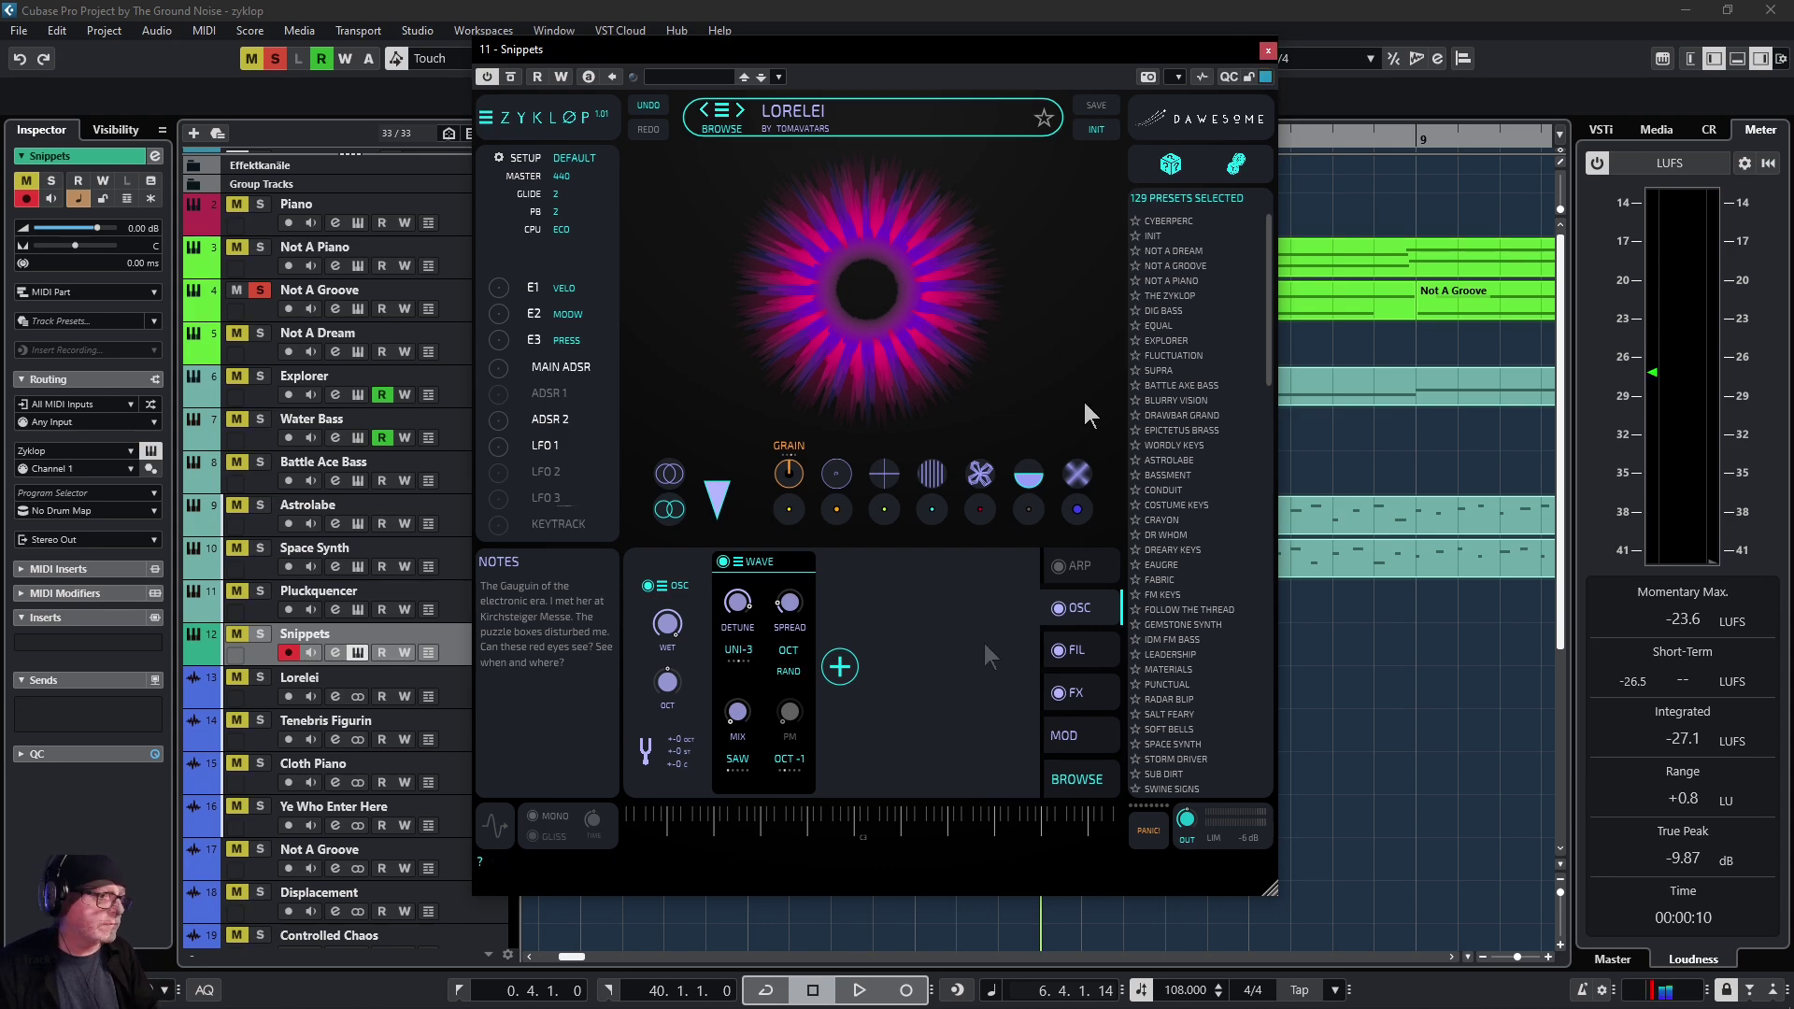
click(1267, 52)
click(261, 290)
Step: Play the full arrangement from 0.4.1.0 into the Battle Ace Bass section after bar 11, following the lower tracks, and stop
key(Home)
key(space)
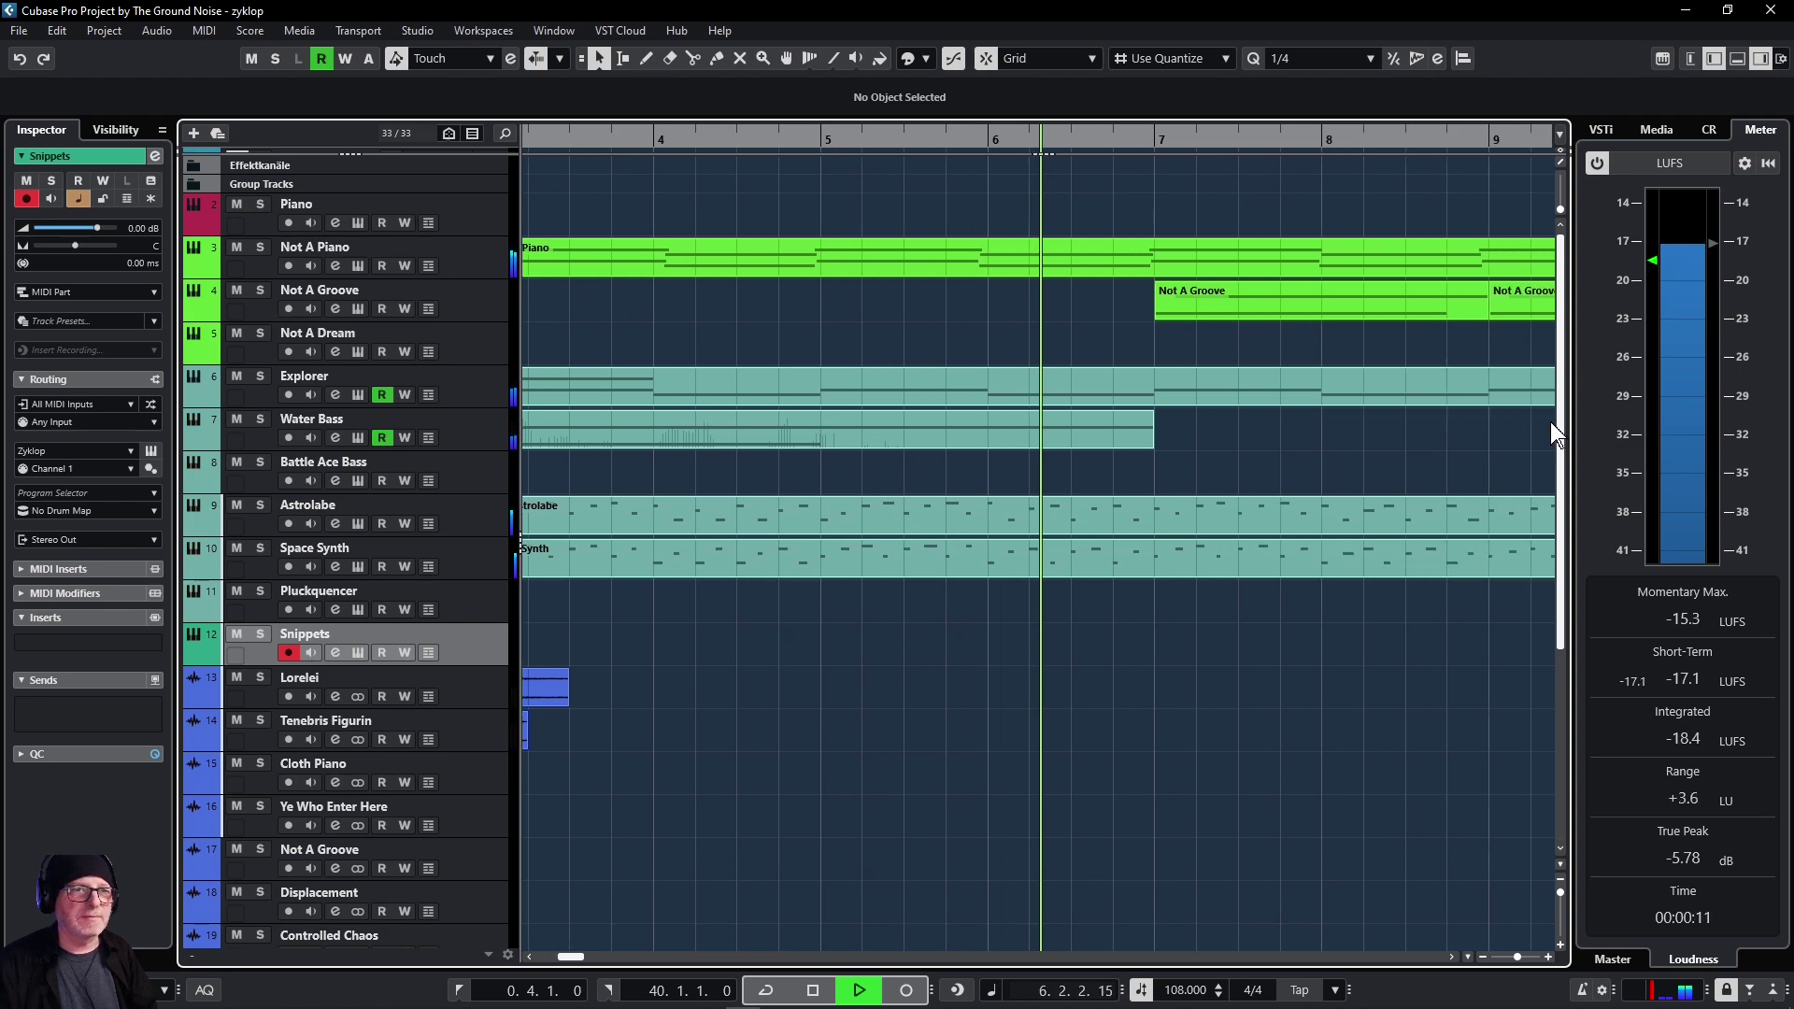
drag(1560, 413, 1562, 553)
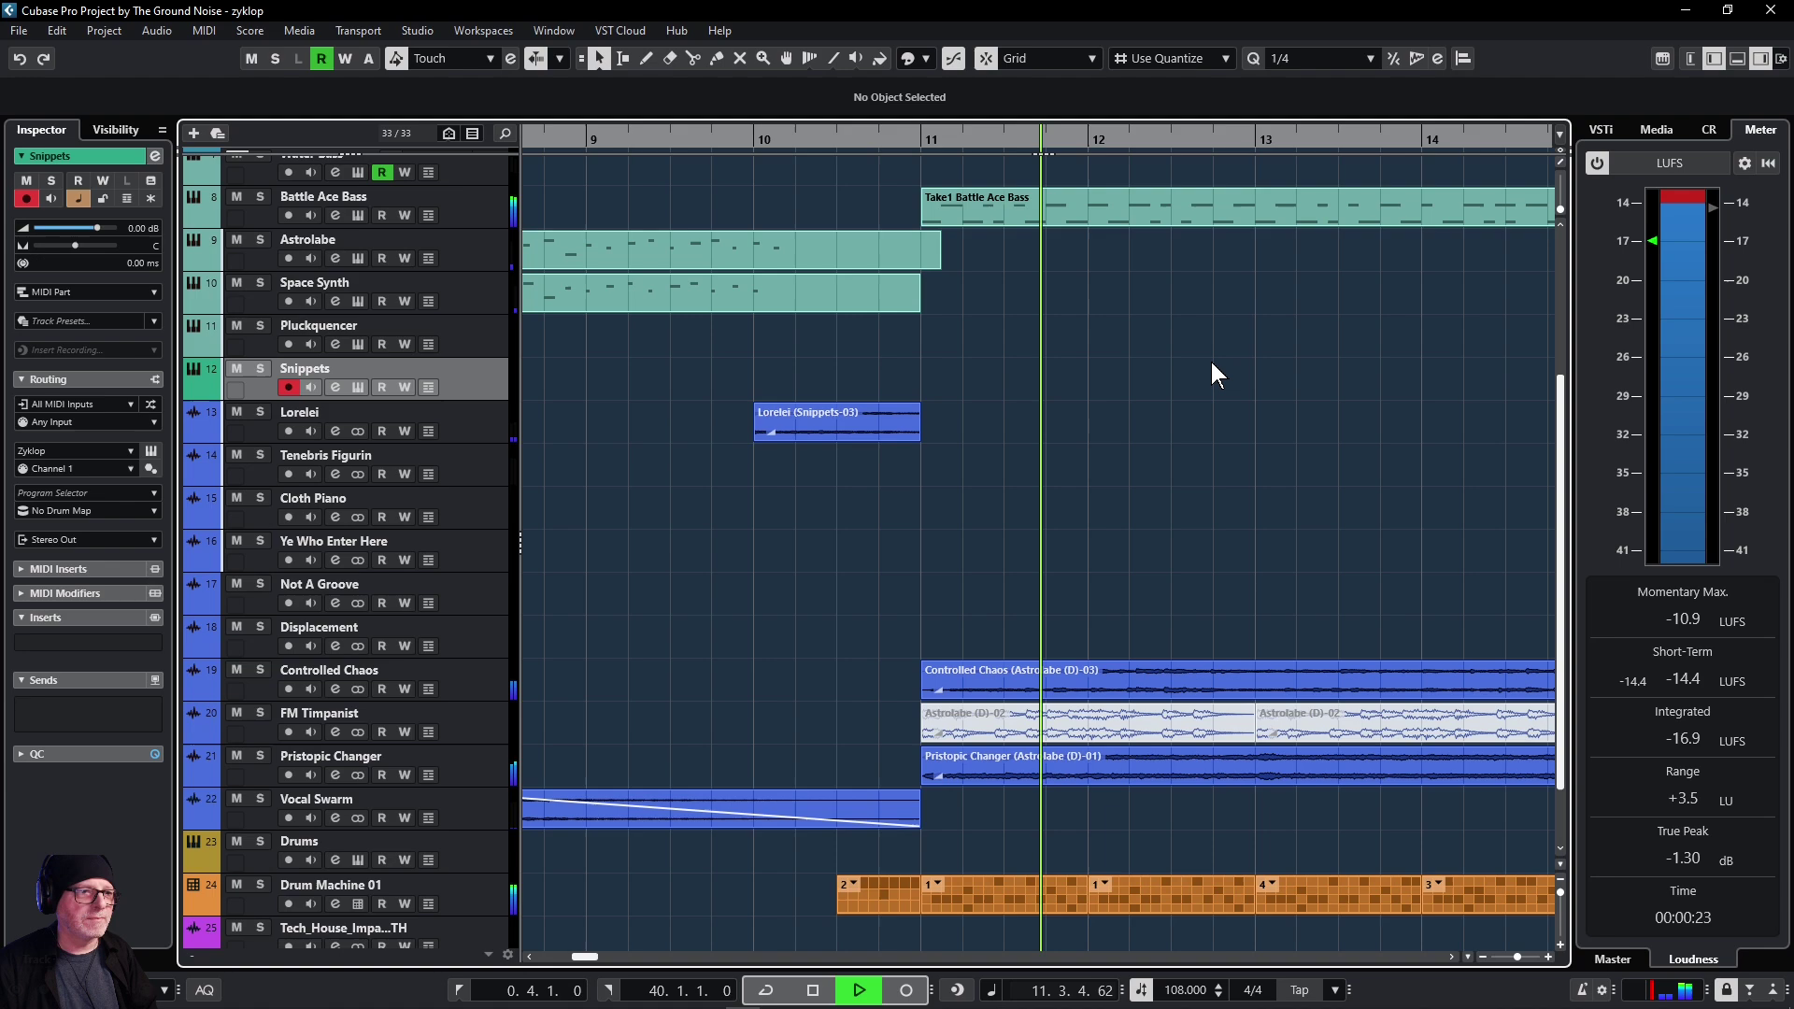
key(space)
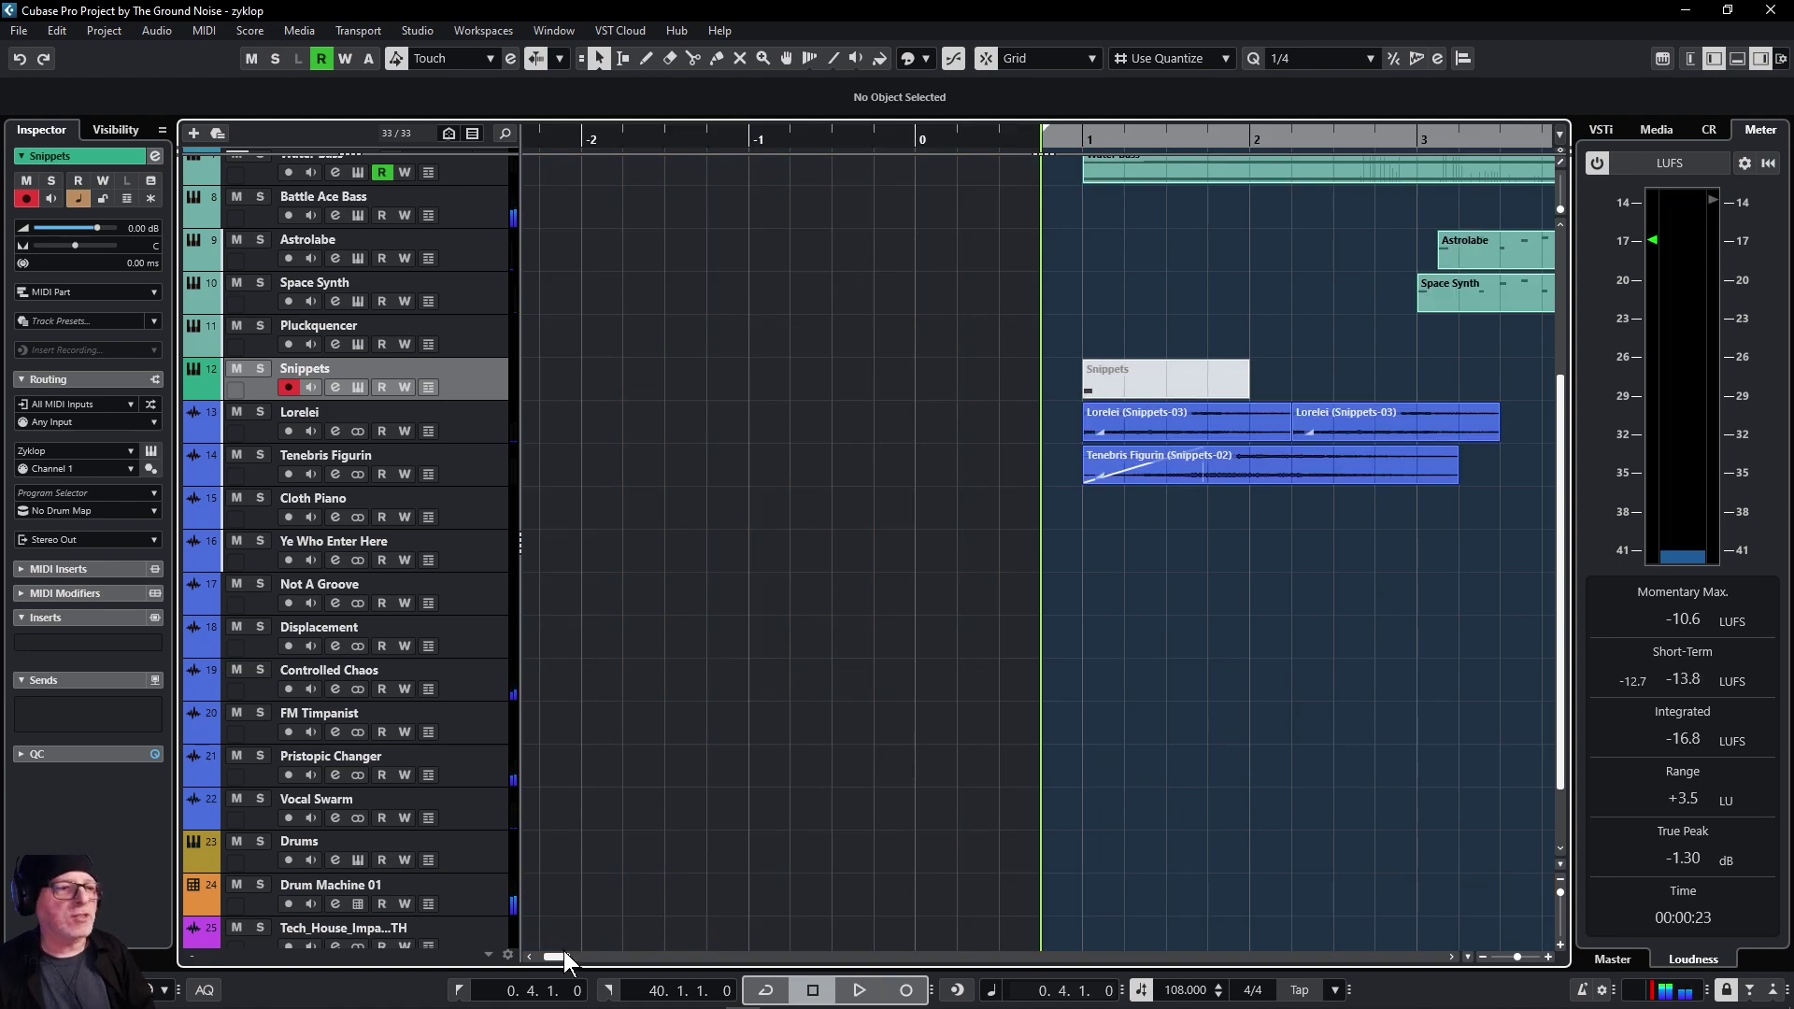
Step: Check the Lorelei and Snippets tracks, and open the Snippets track's Zyklop instrument
drag(557, 958, 577, 962)
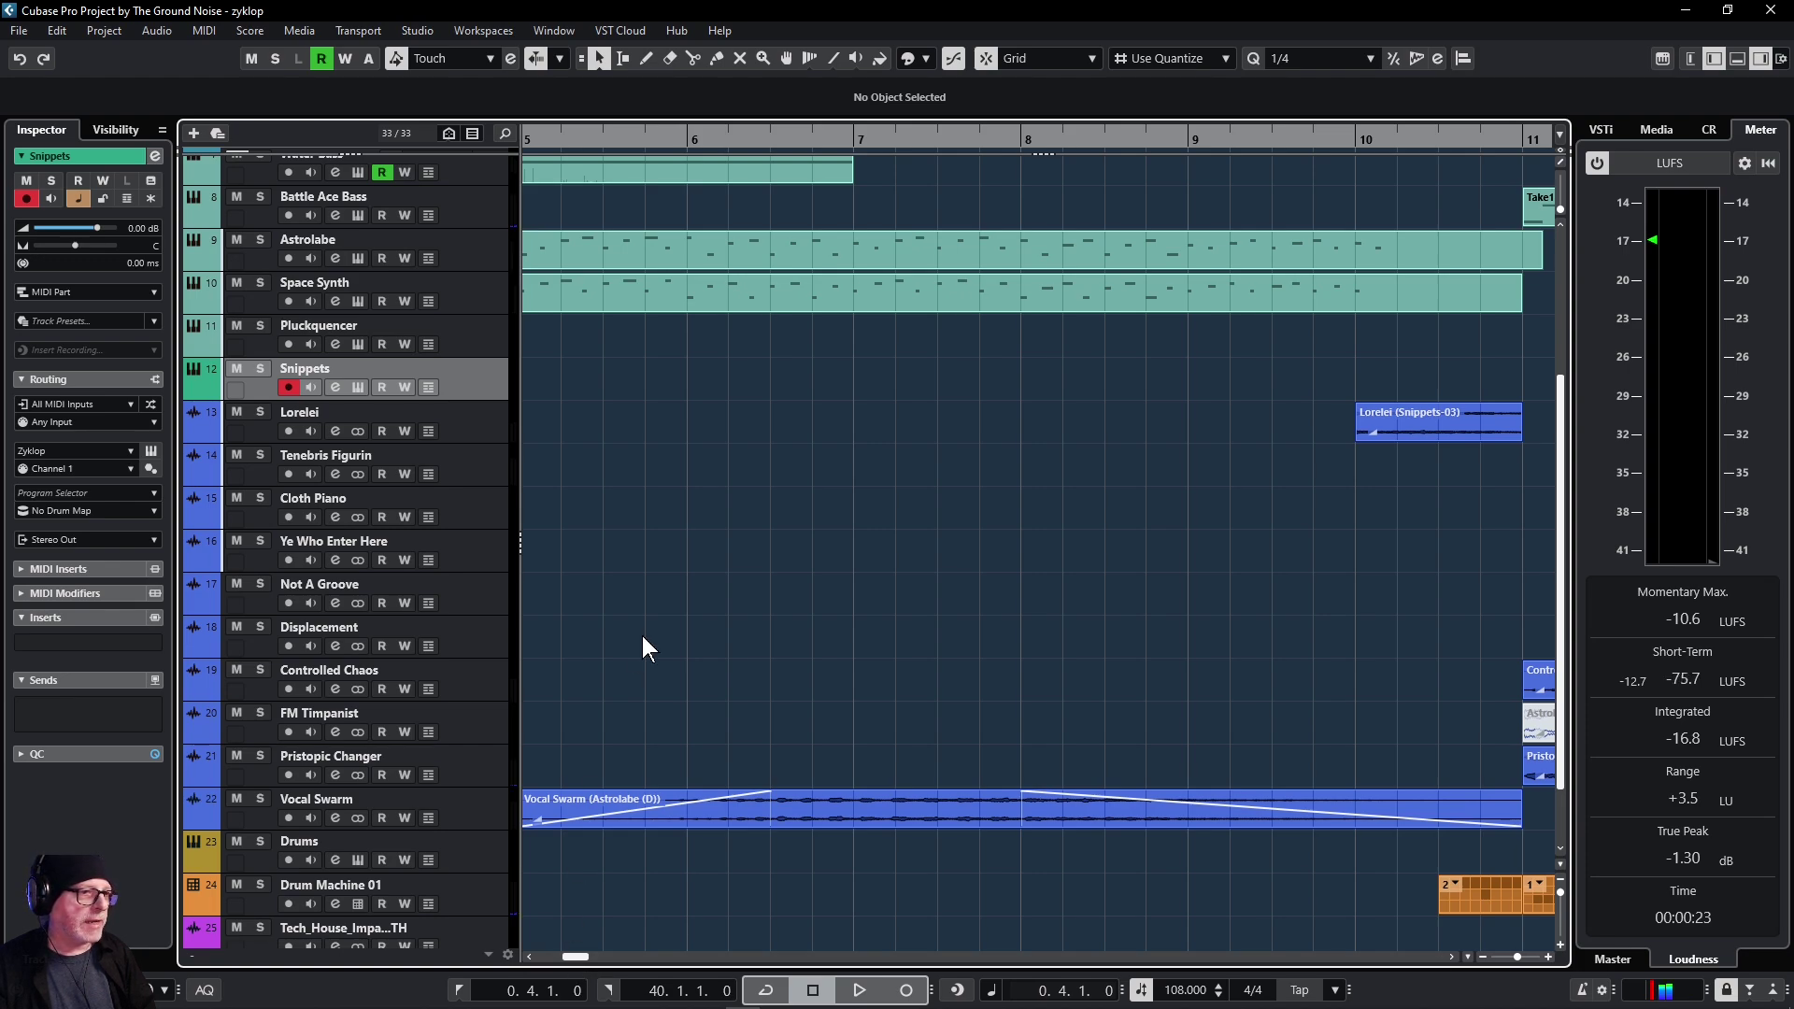
click(467, 417)
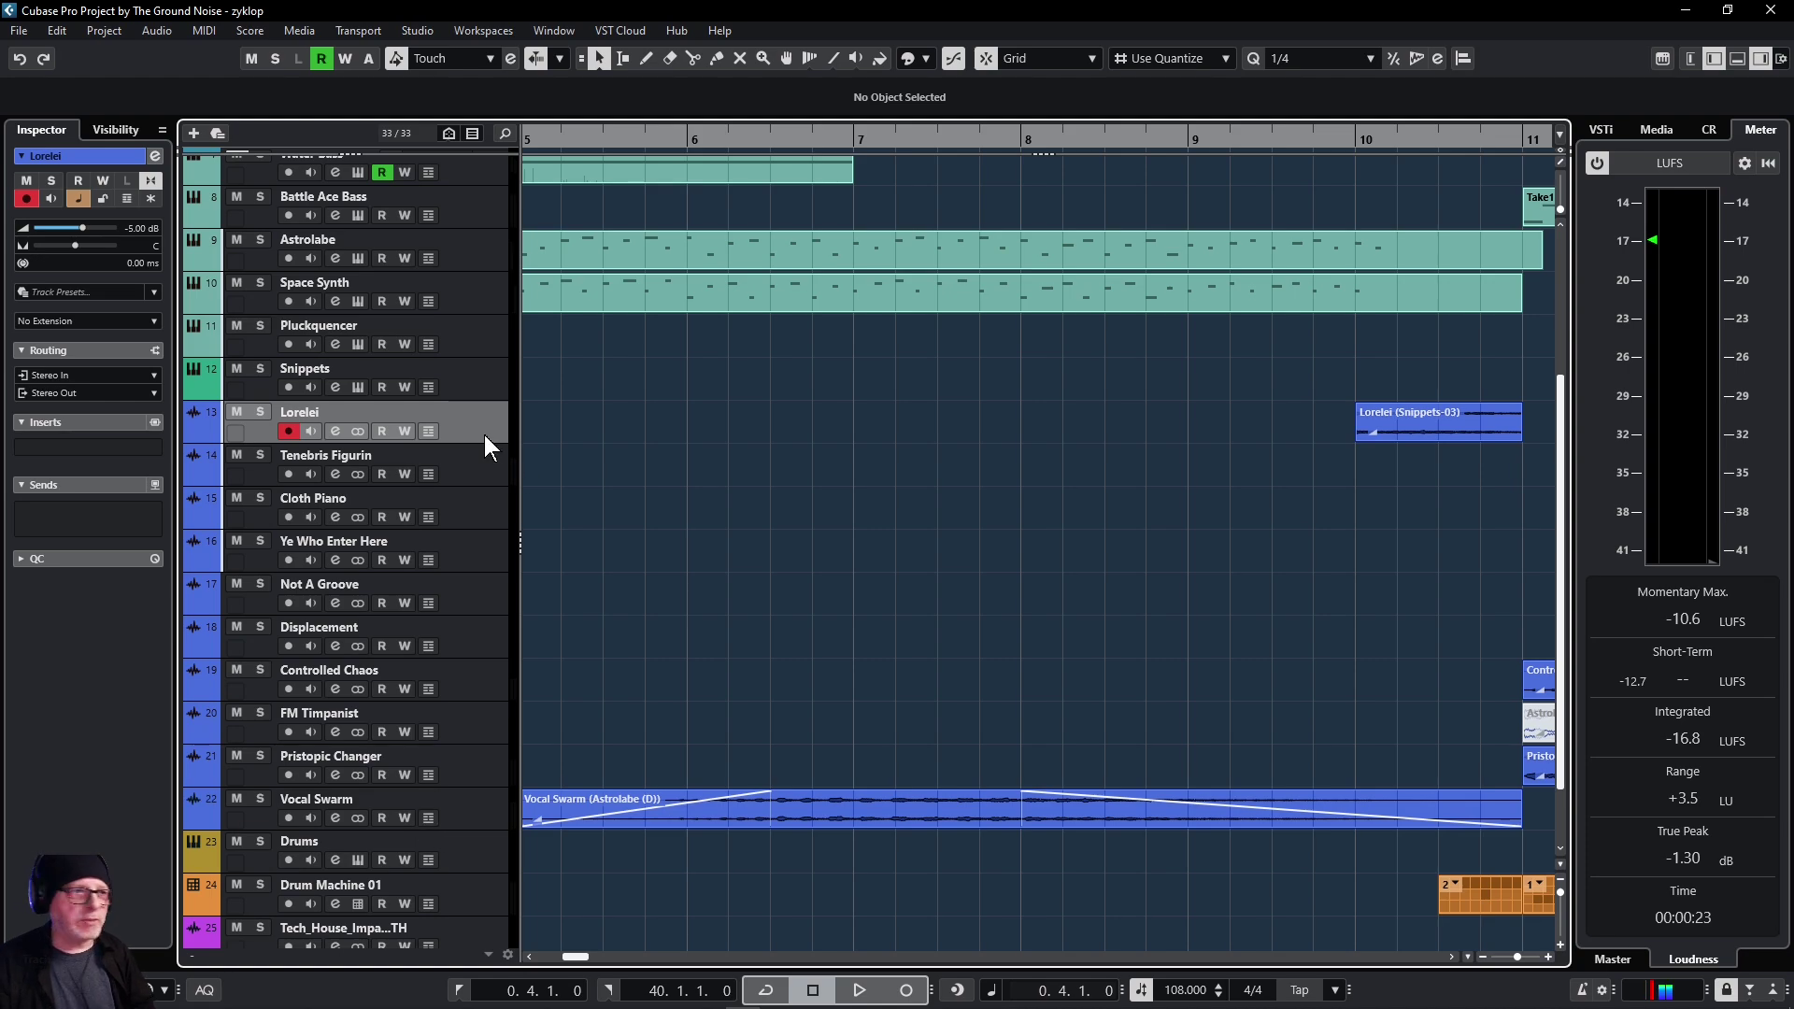
click(481, 370)
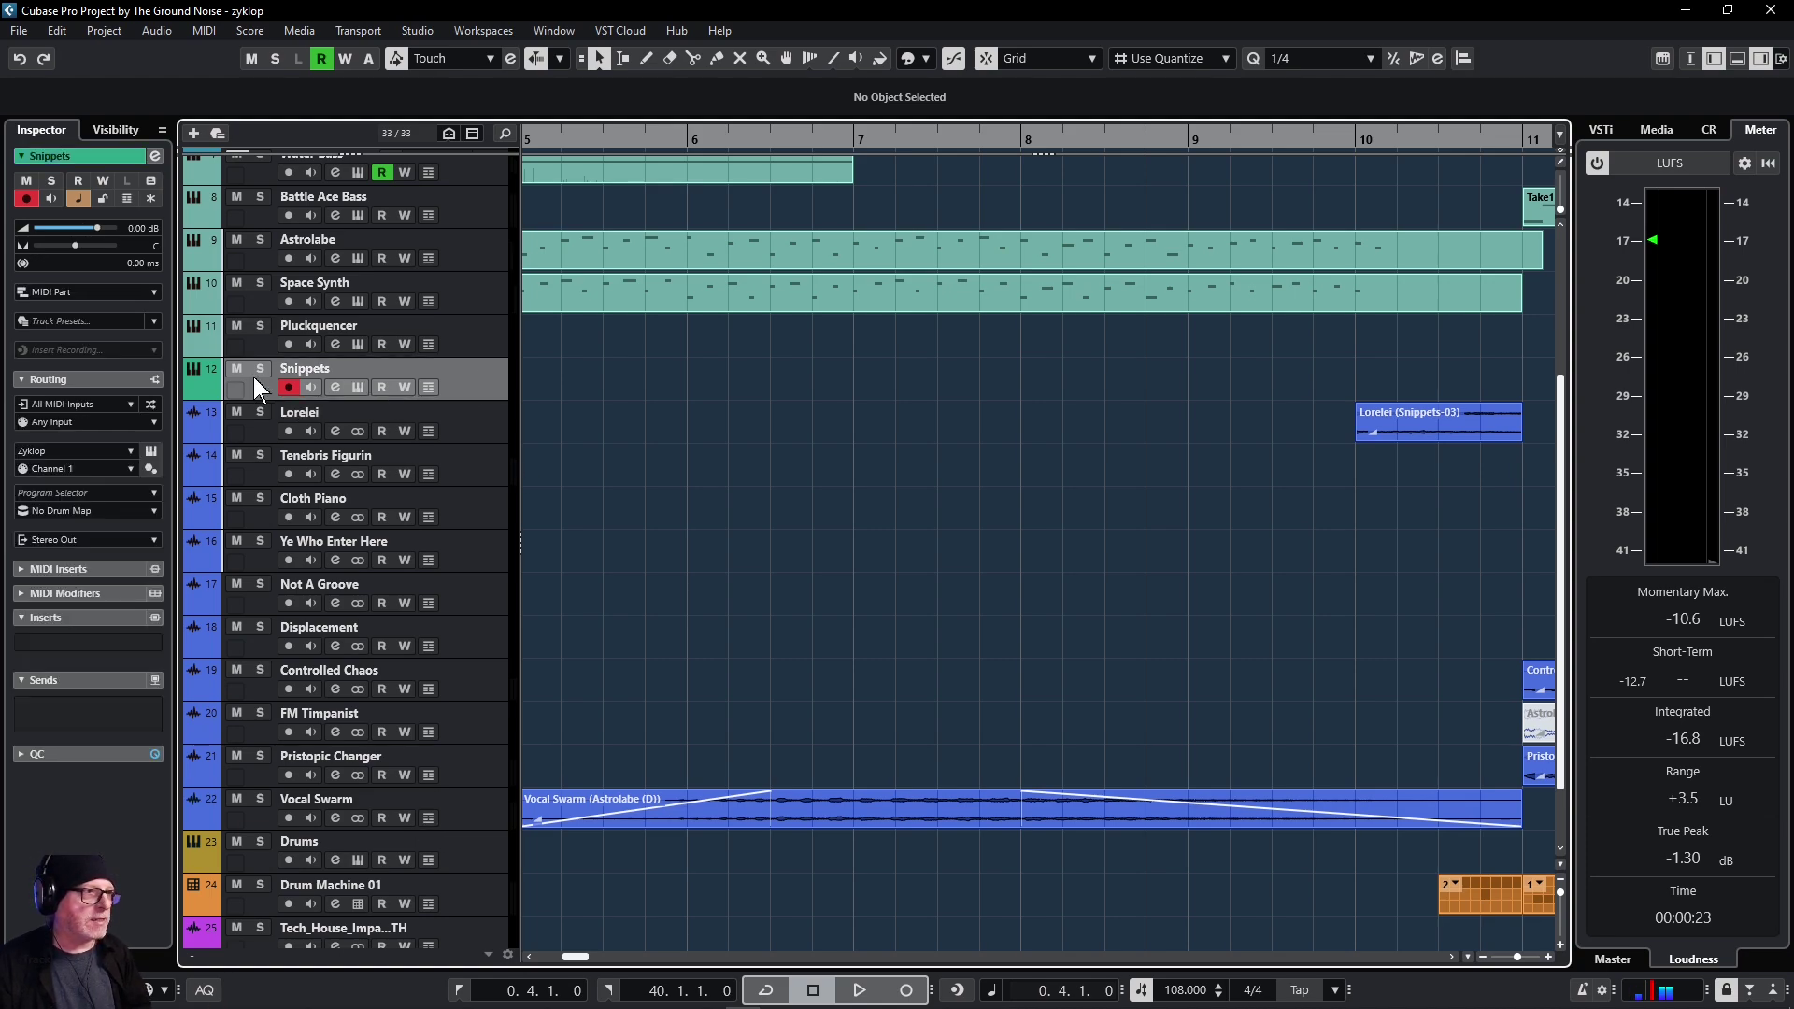
click(354, 388)
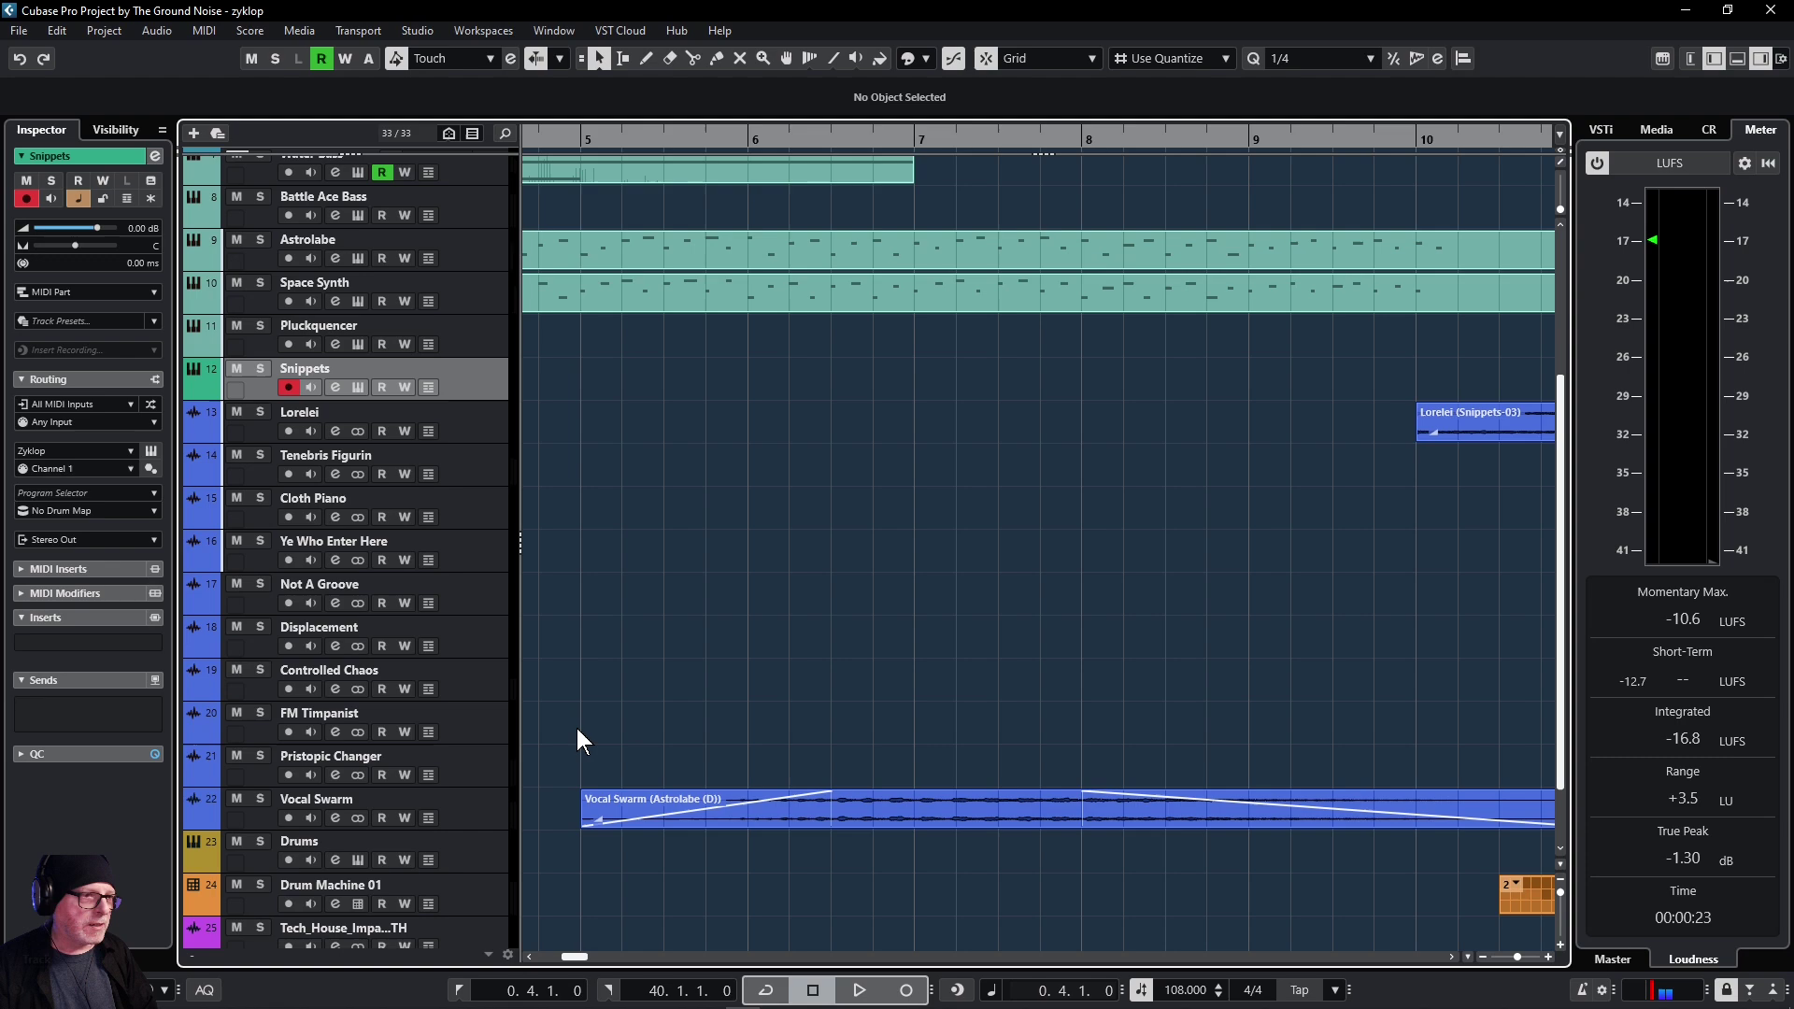
Step: Start playback around bar 5 and solo the Vocal Swarm track to listen to it
key(space)
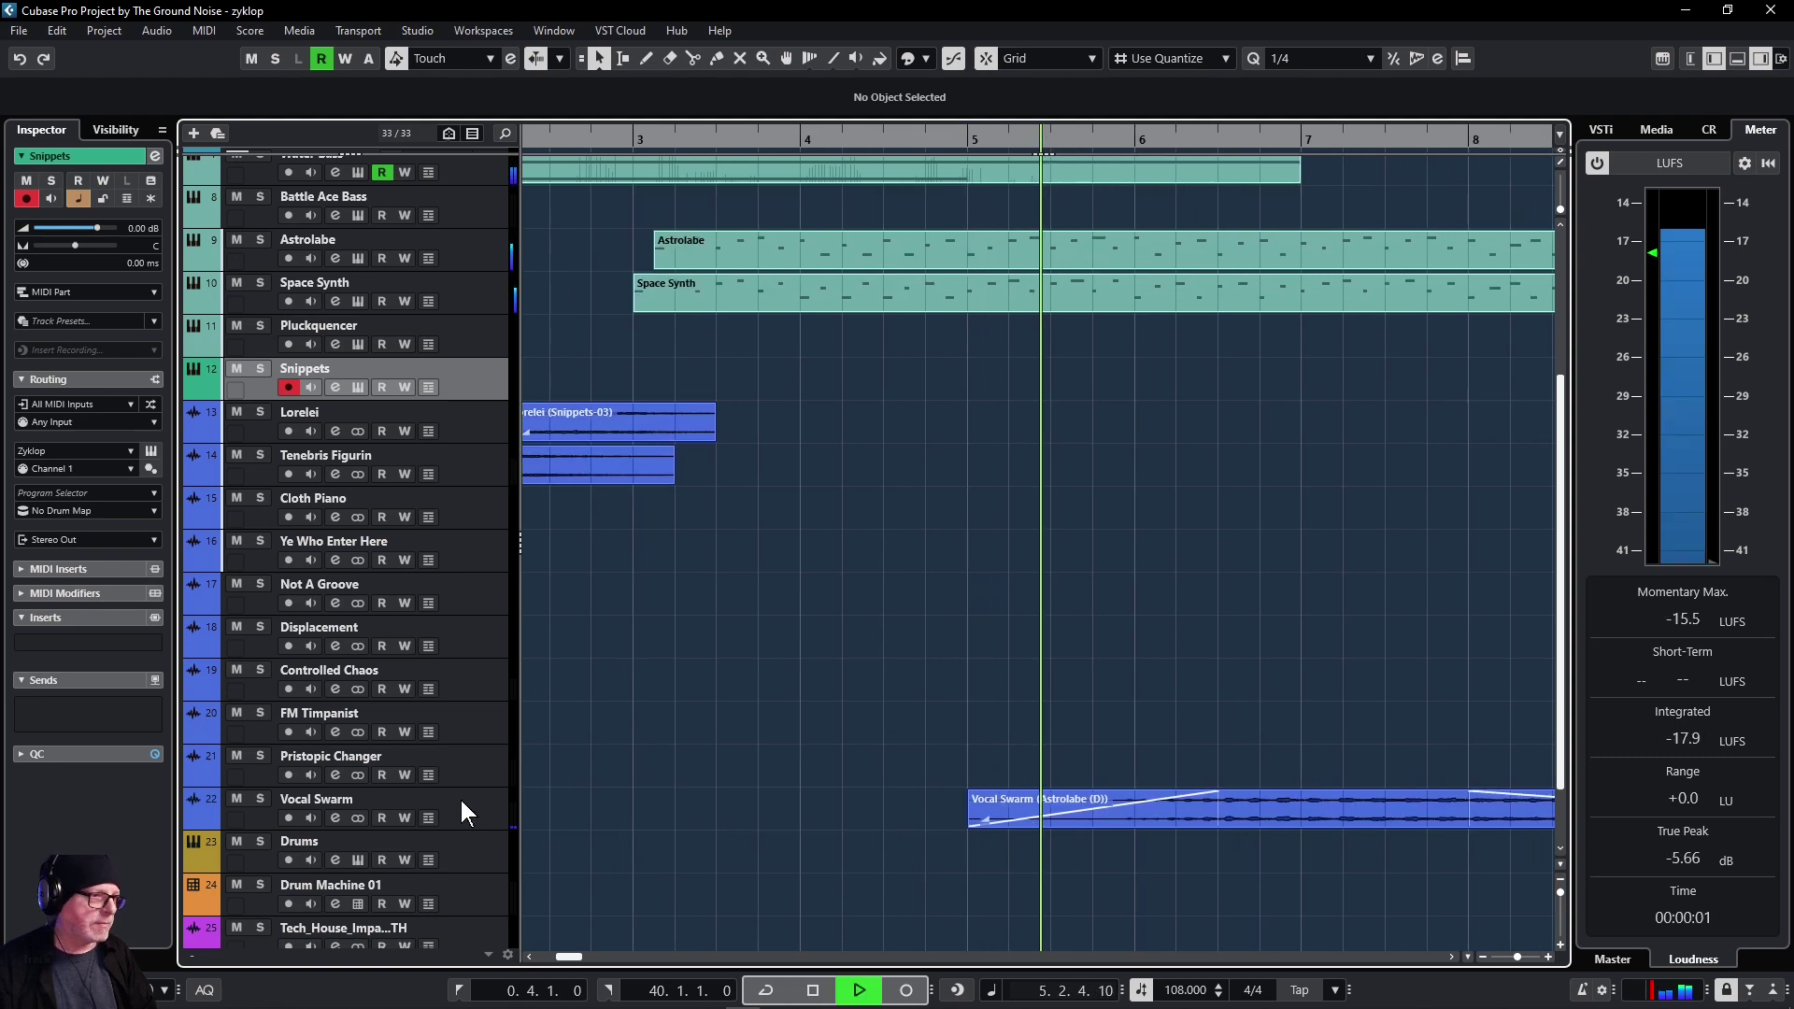
click(260, 799)
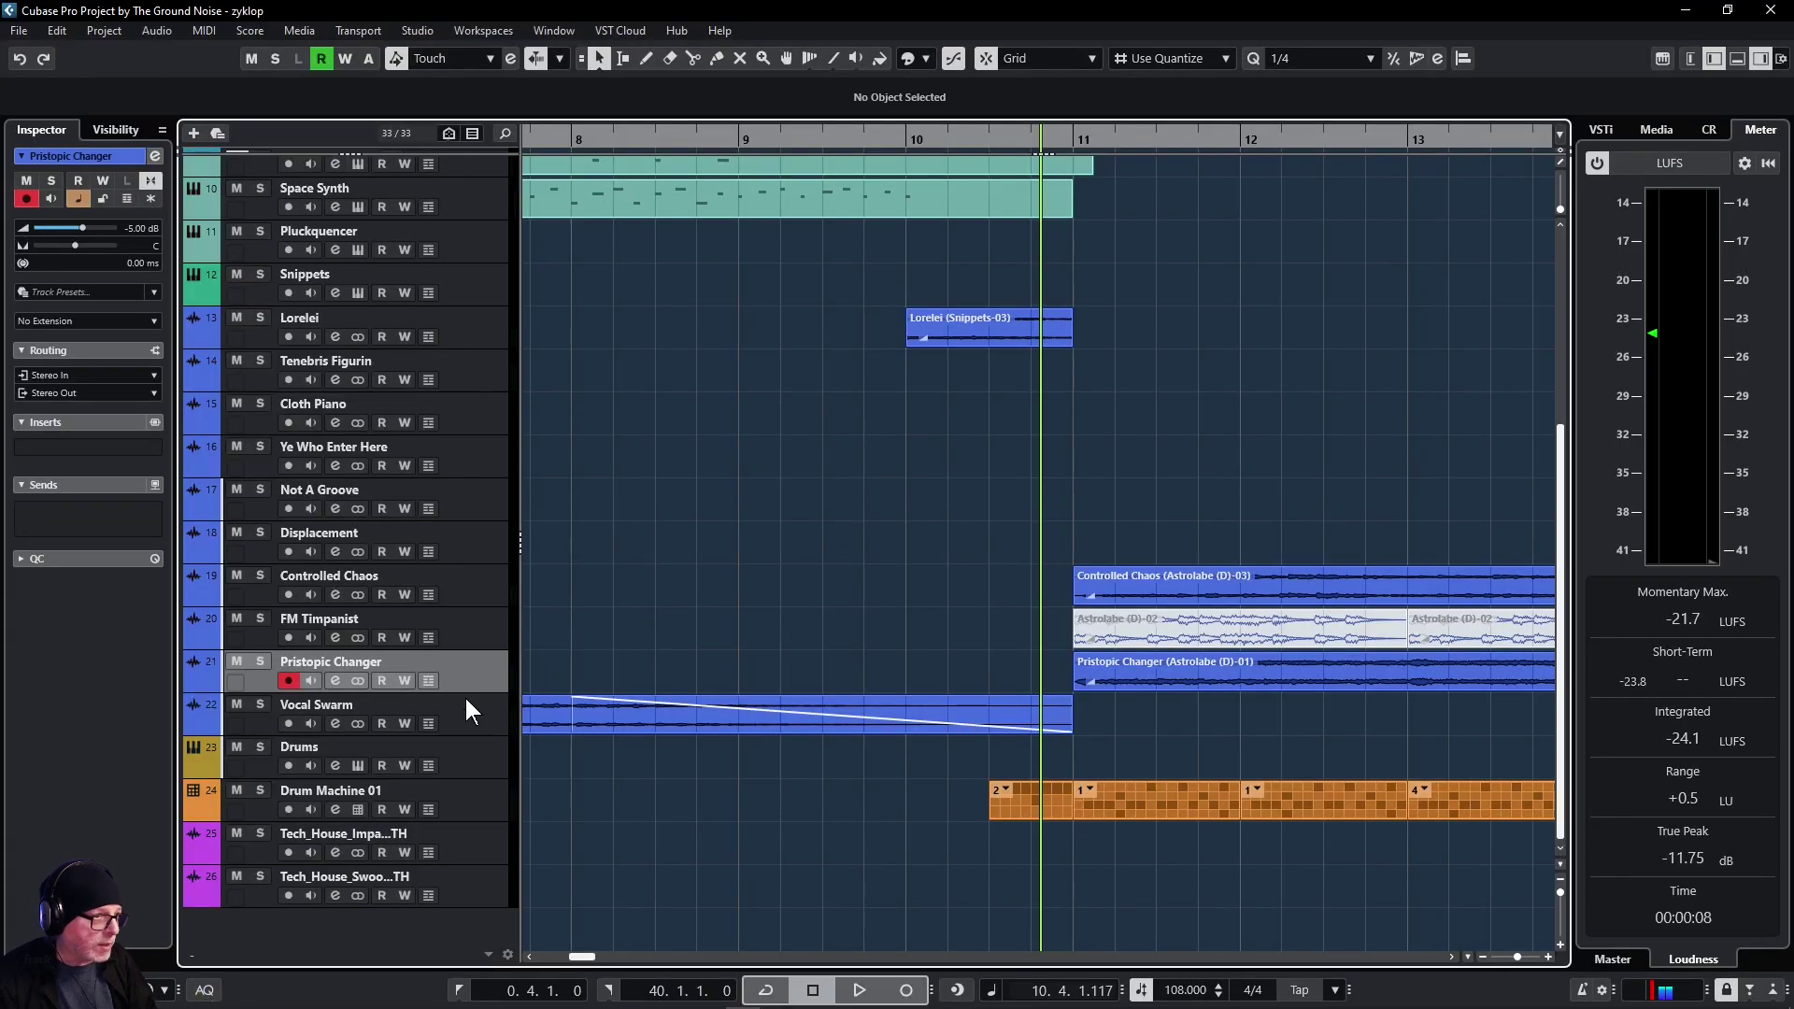
Step: Audition the Pristopic Changer track in solo from just before bar 11, and do the same with Controlled Chaos
key(s)
key(space)
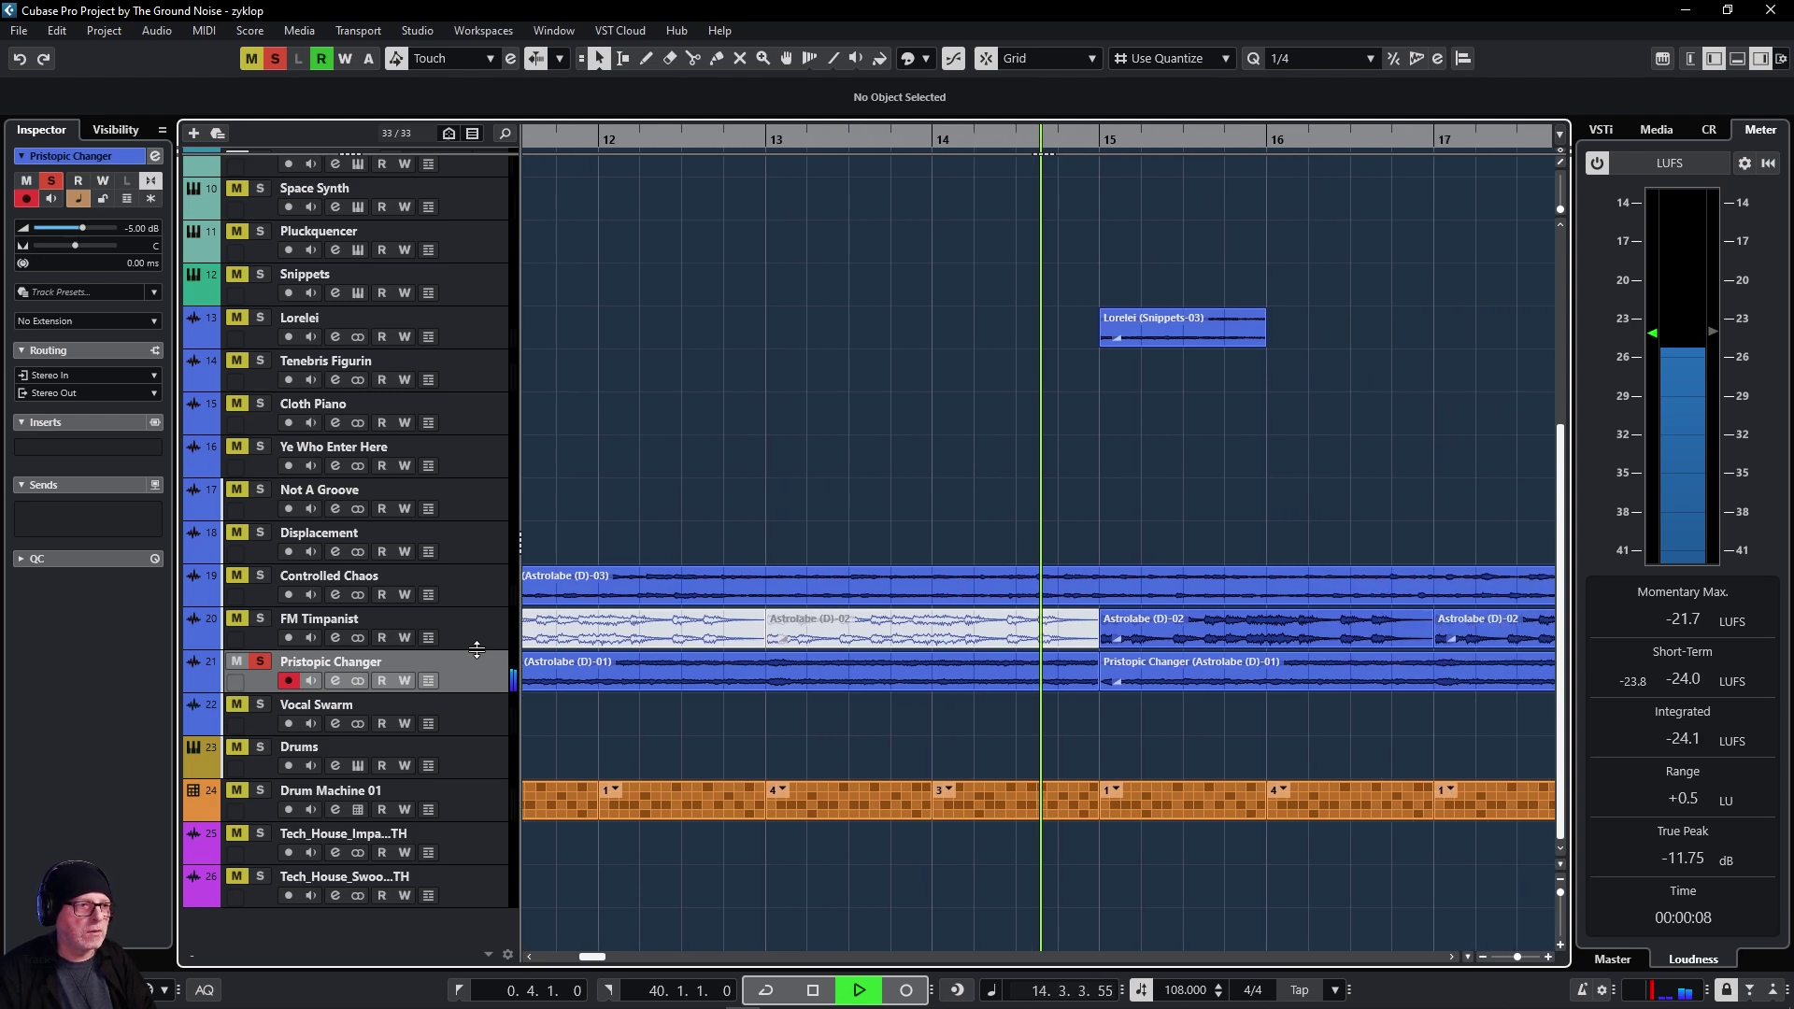
key(space)
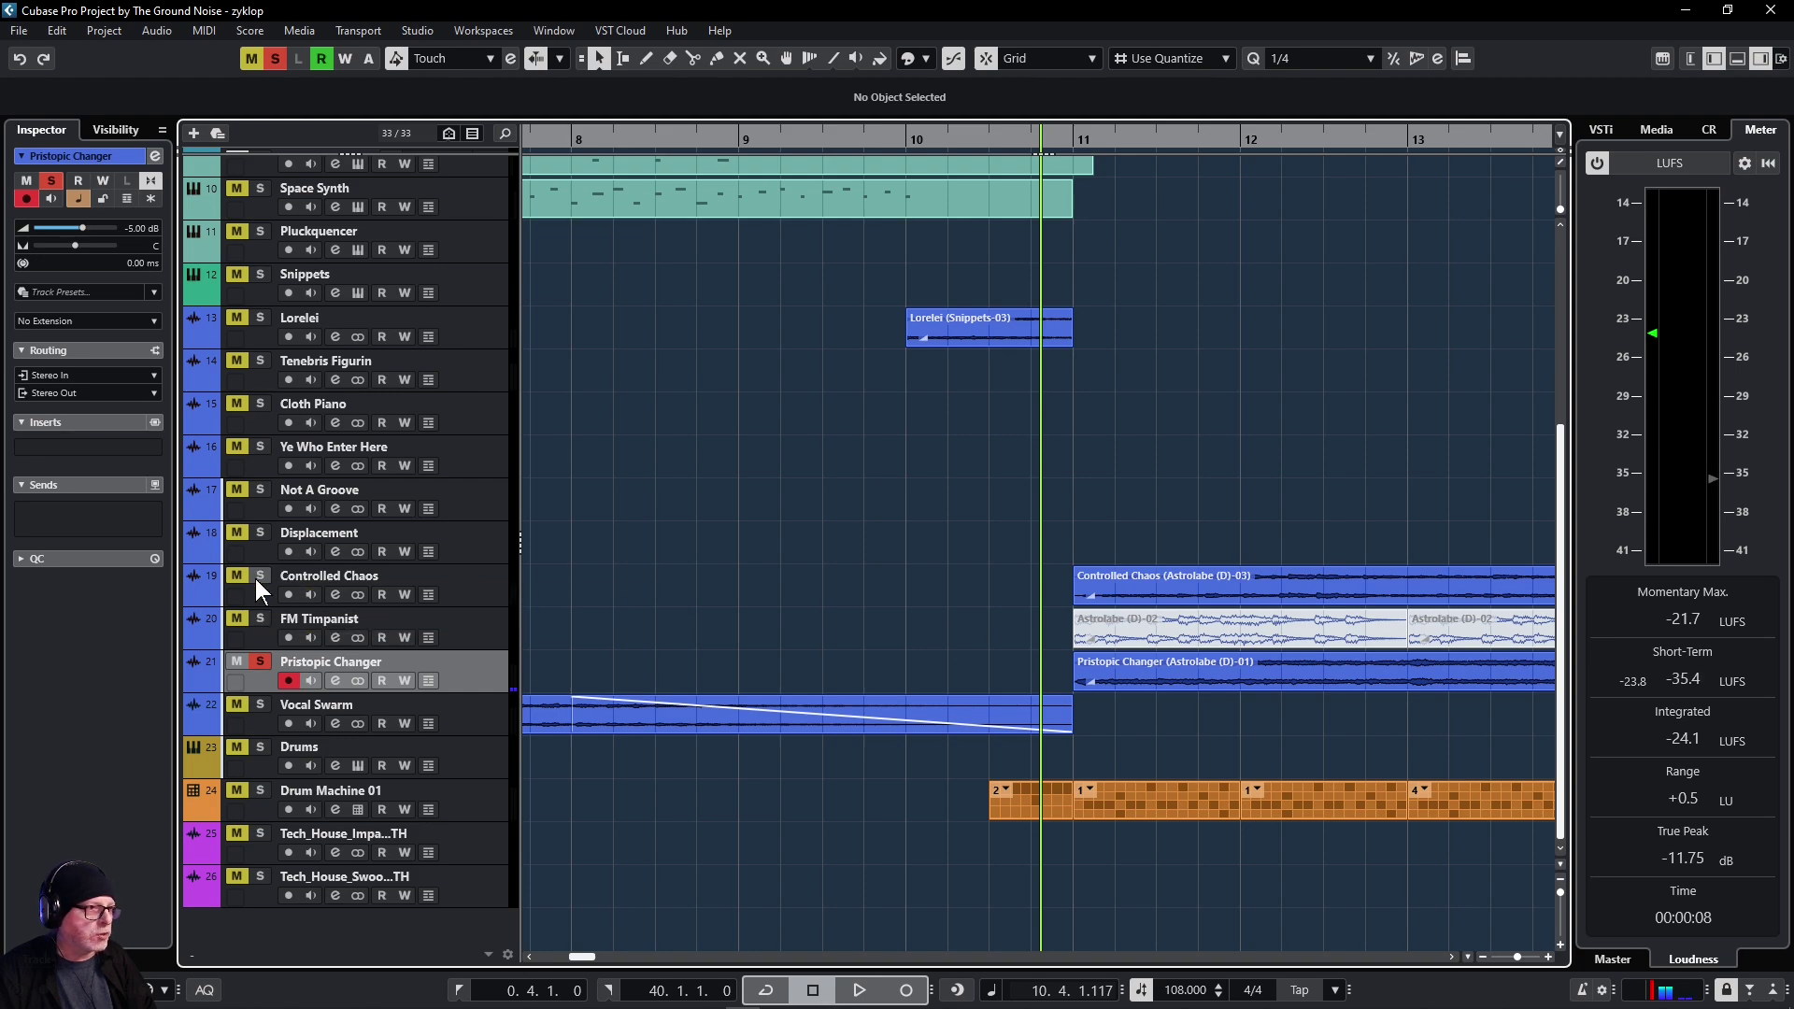
key(space)
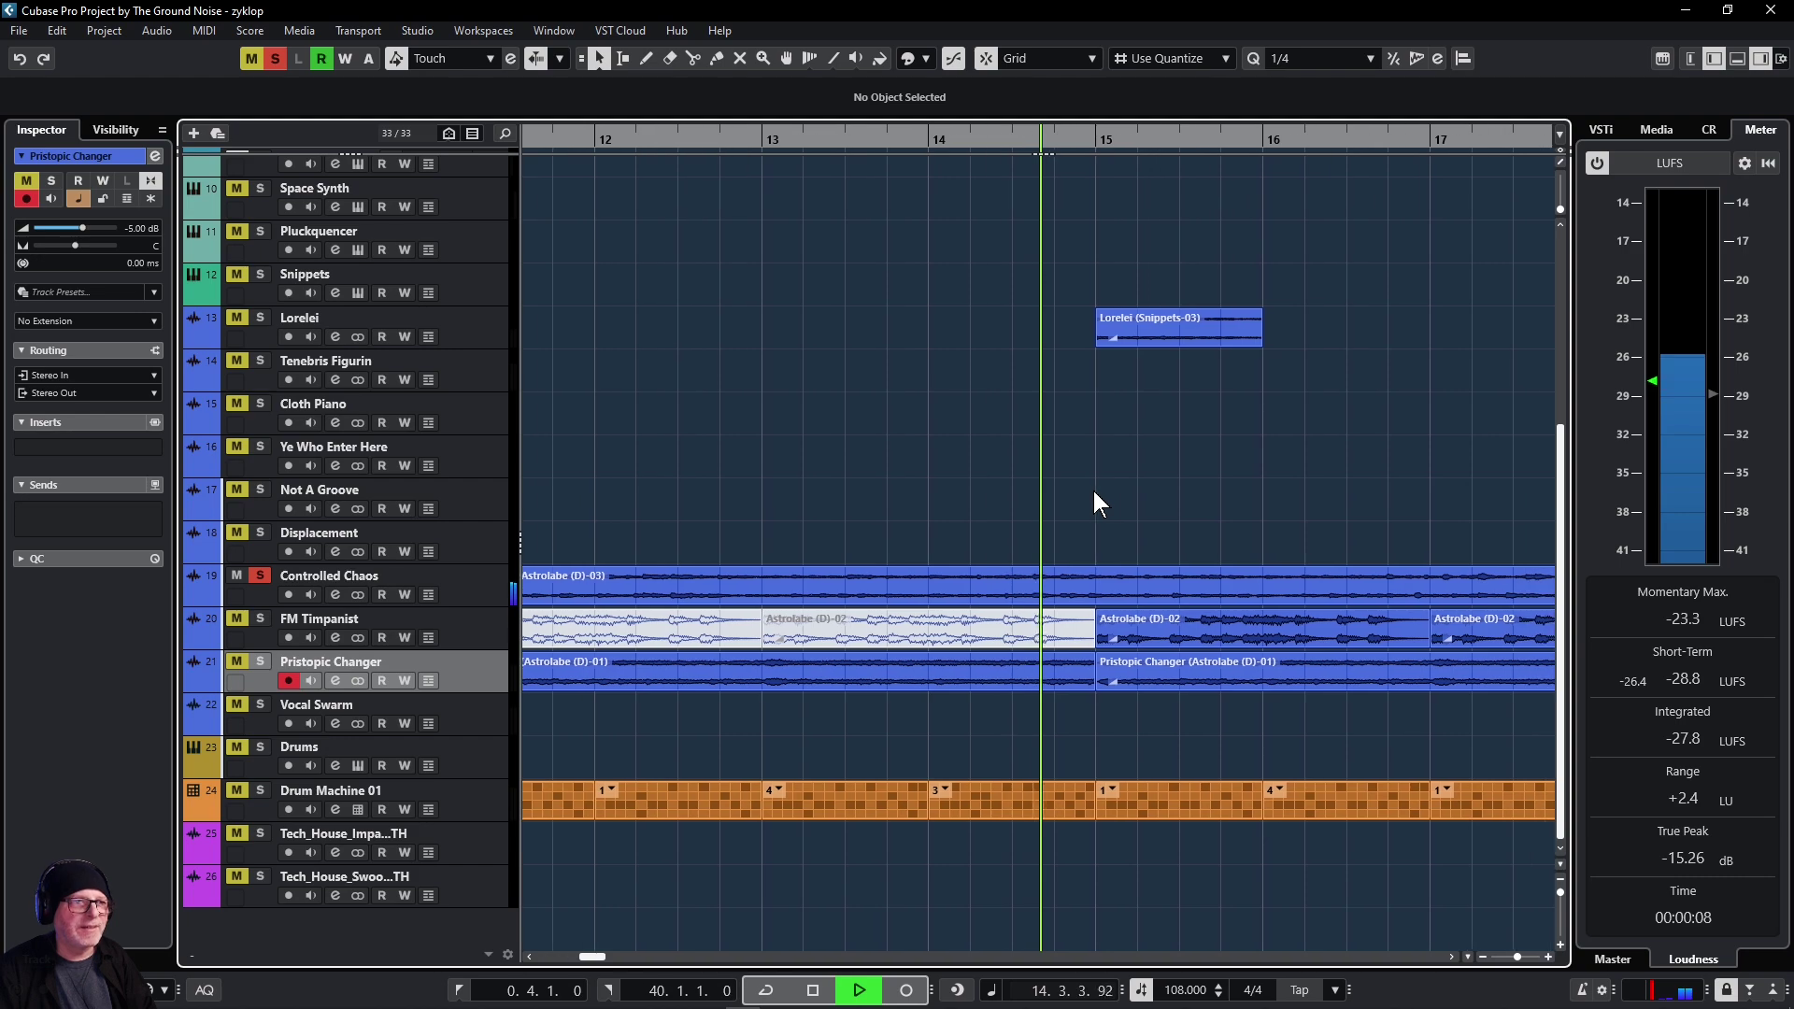
key(space)
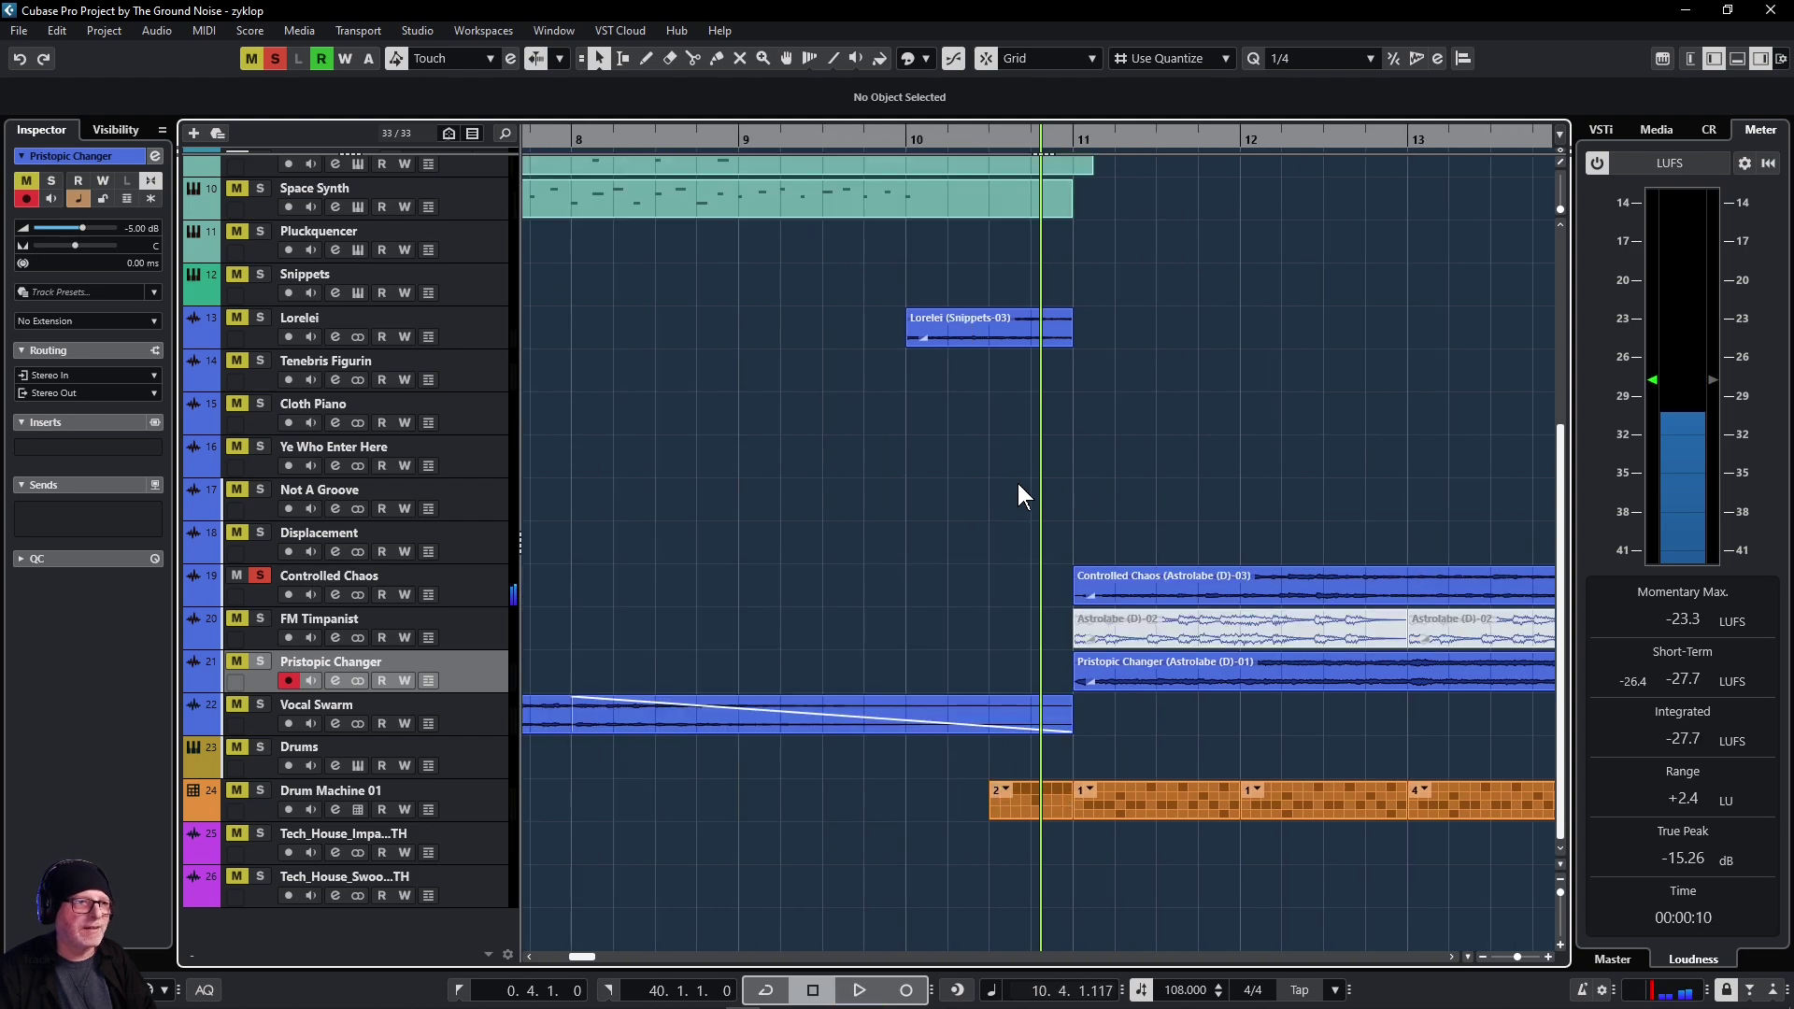
Step: Solo the Battle Ace Bass track, play it from just before bar 11 and stop
scroll(981, 439, up, 5)
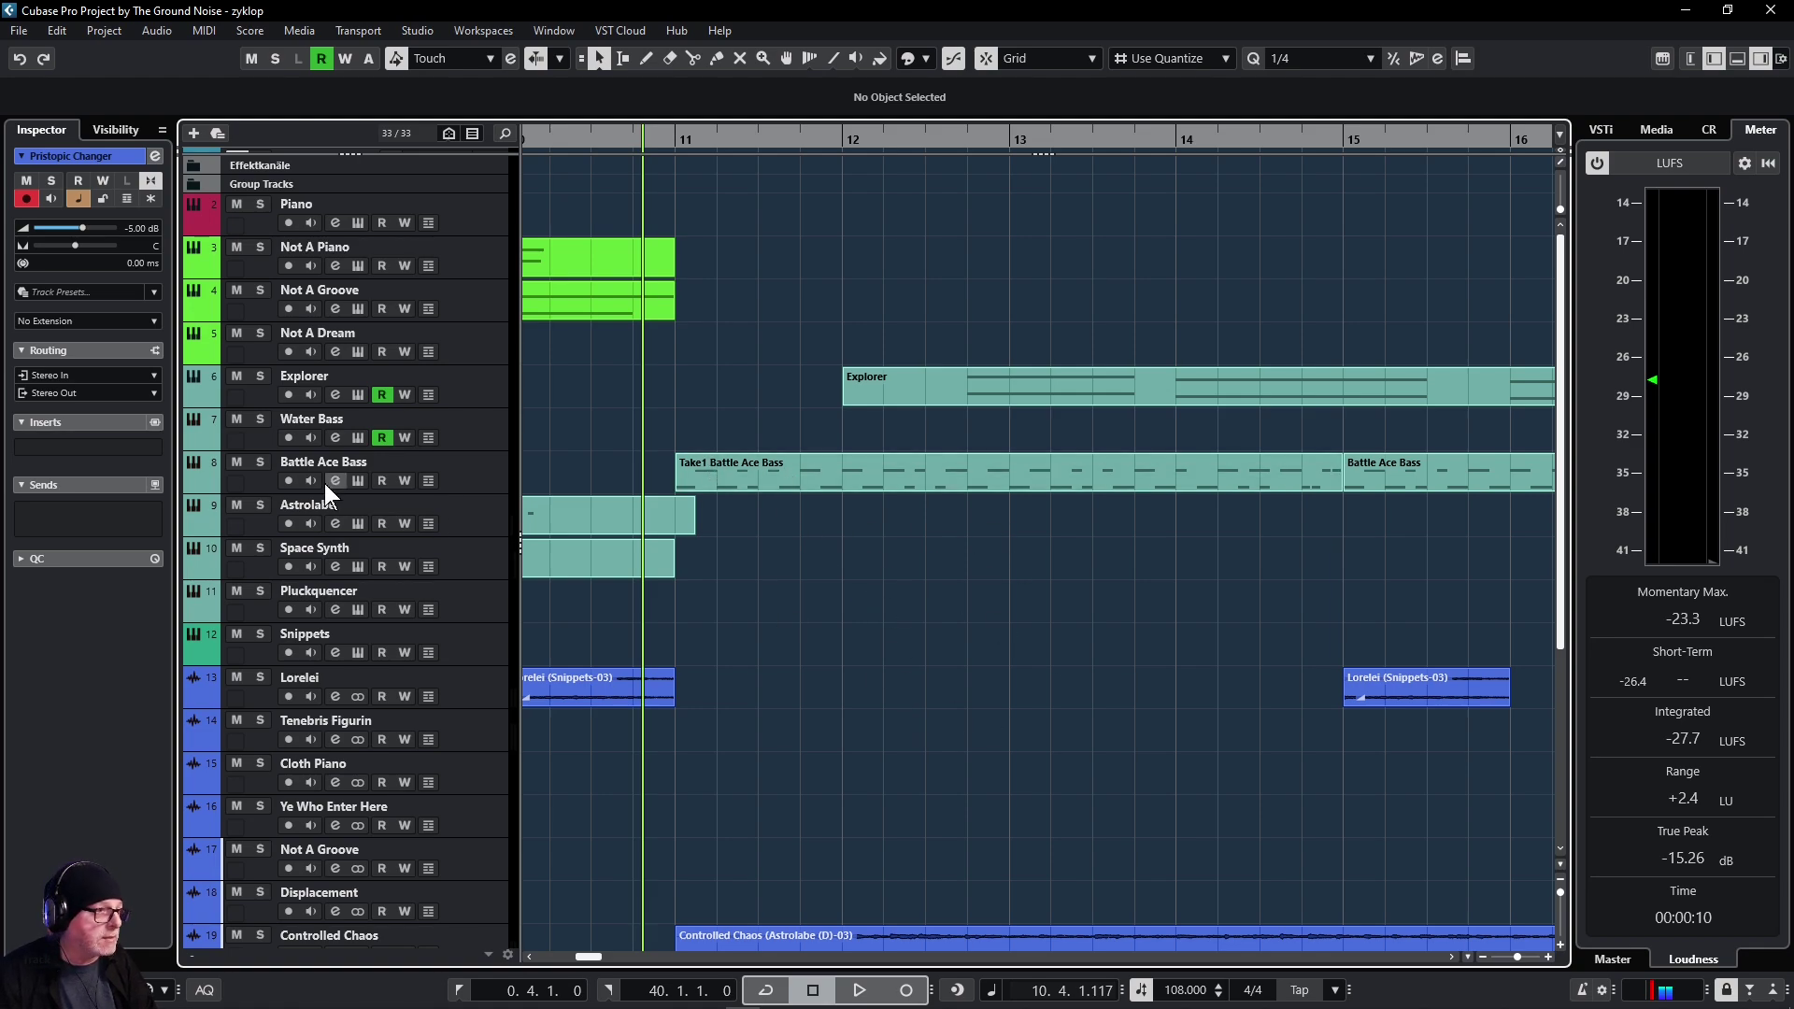
click(261, 463)
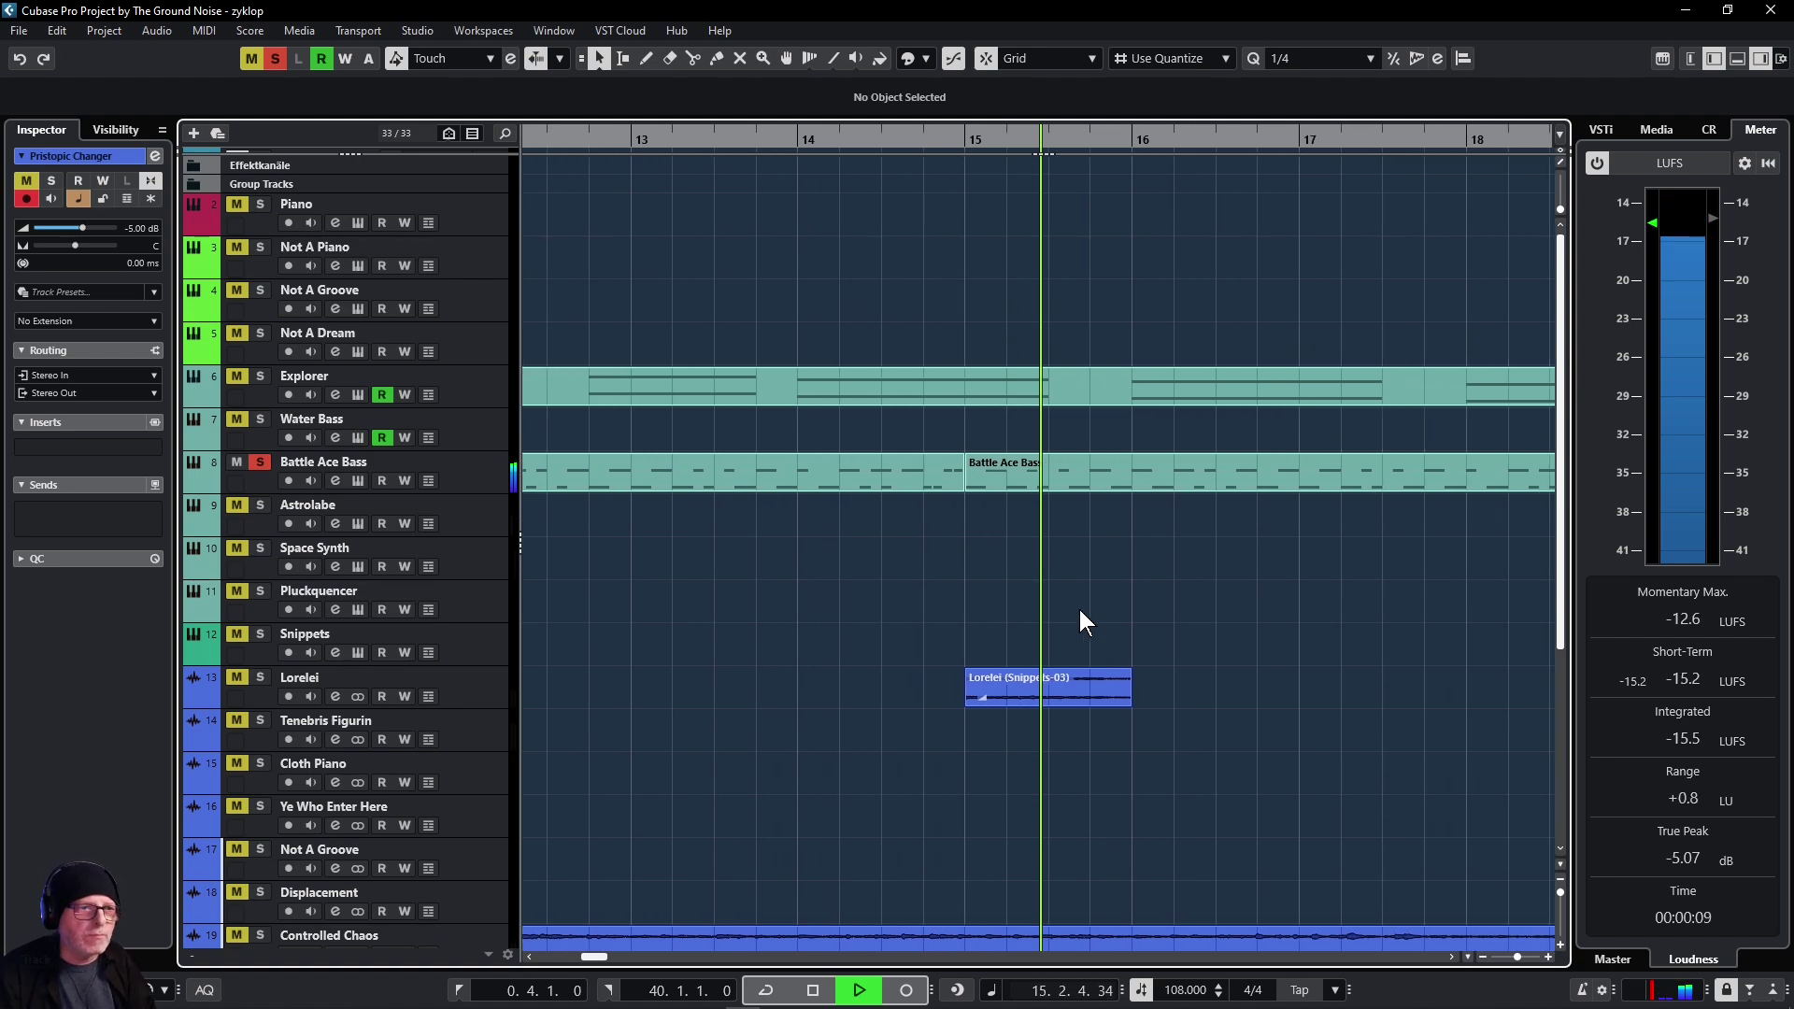
key(space)
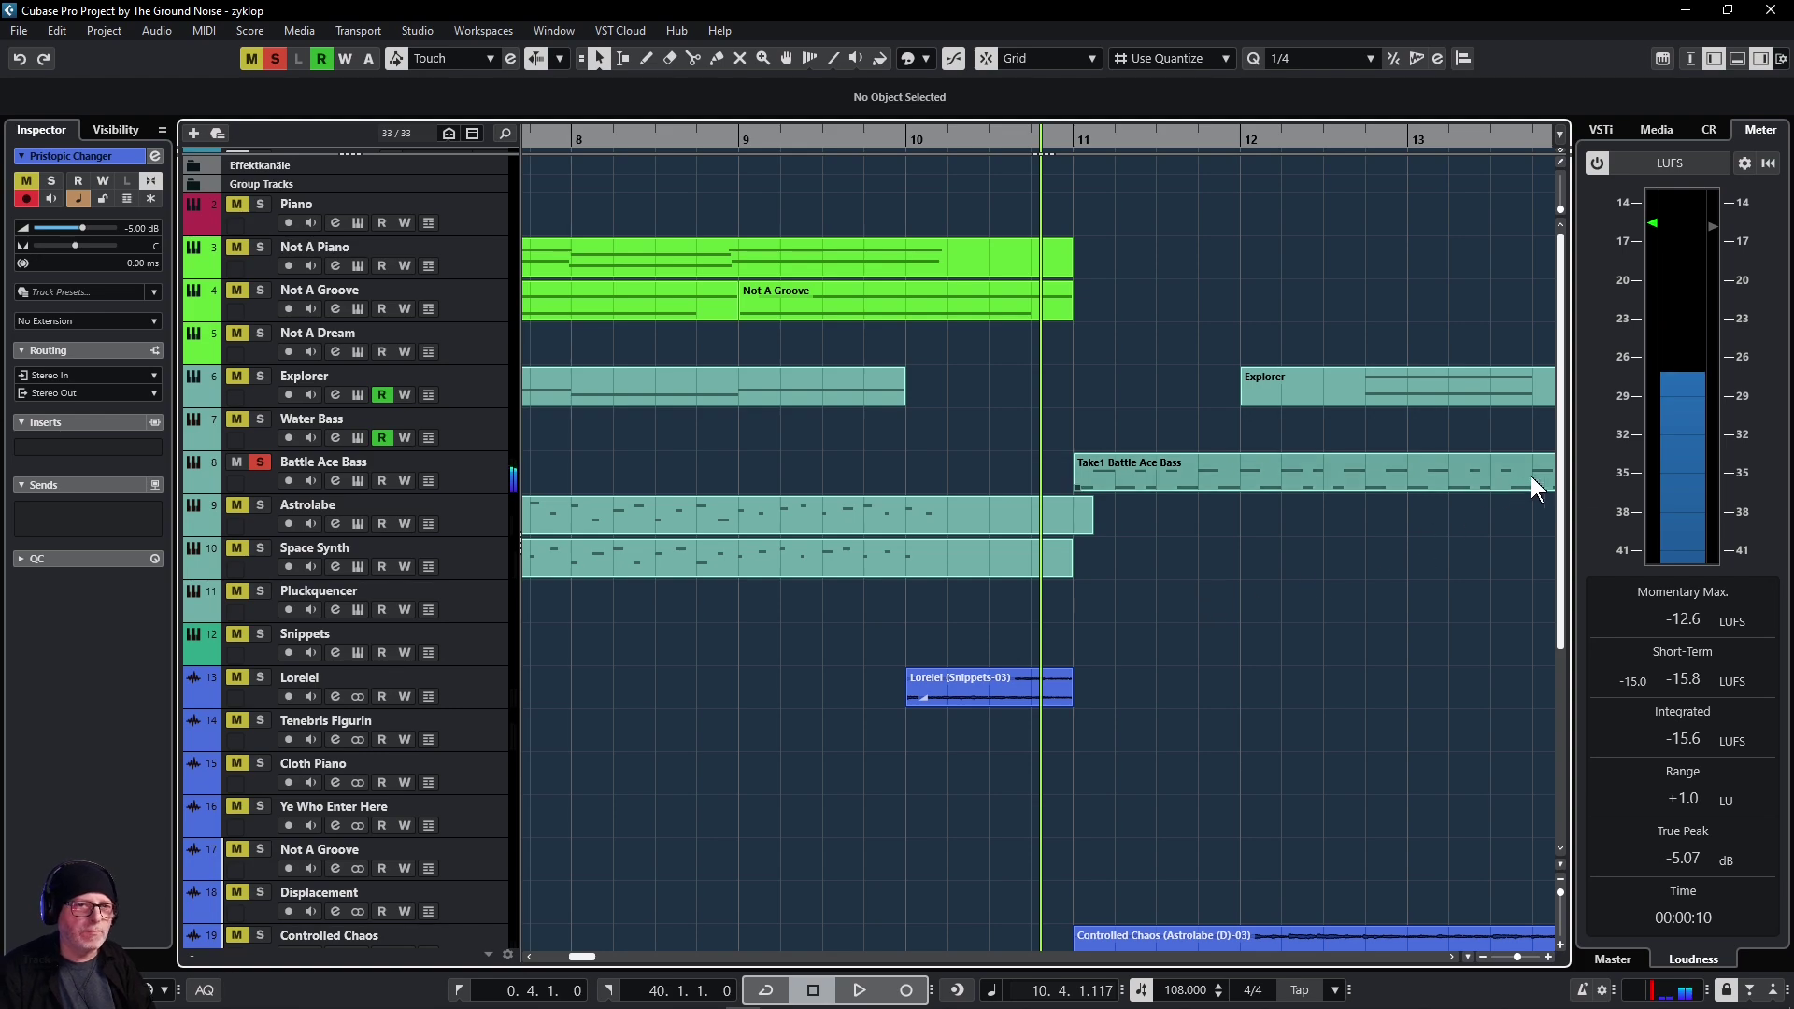
Step: Go to the FM Timpanist events around bar 15 and play the track back in solo
drag(1561, 484, 1578, 622)
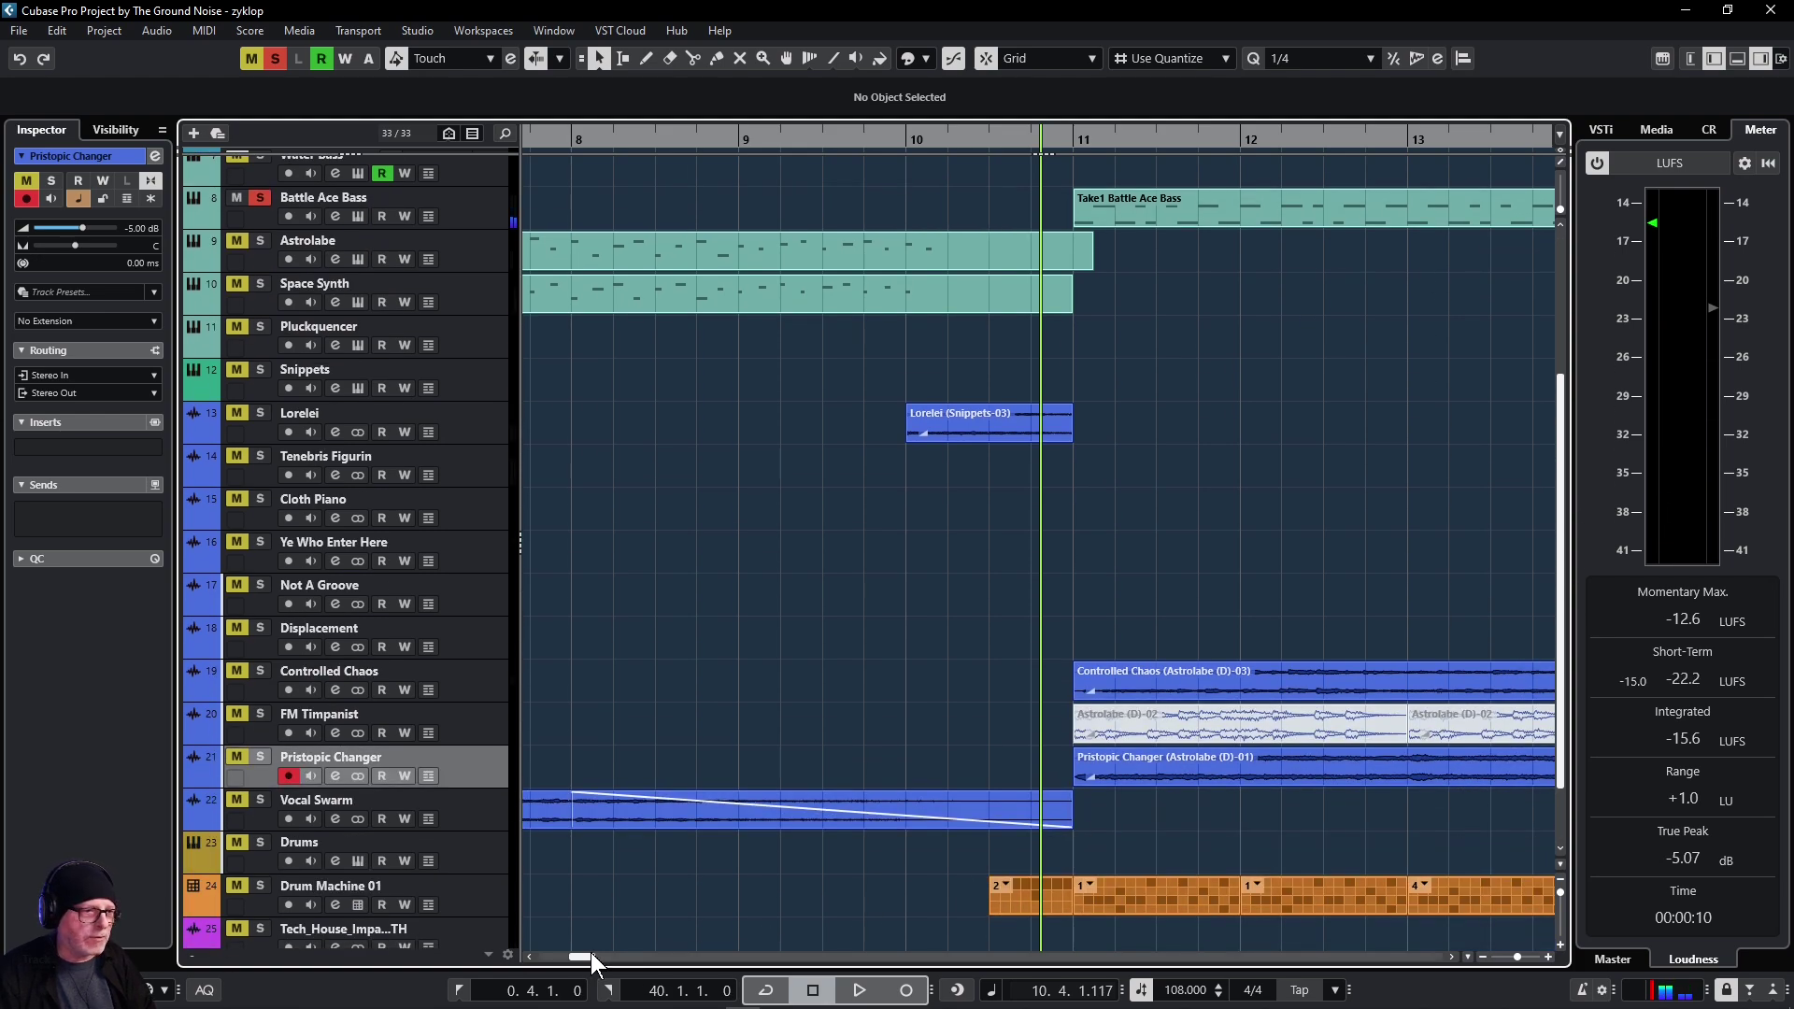
drag(590, 955, 609, 956)
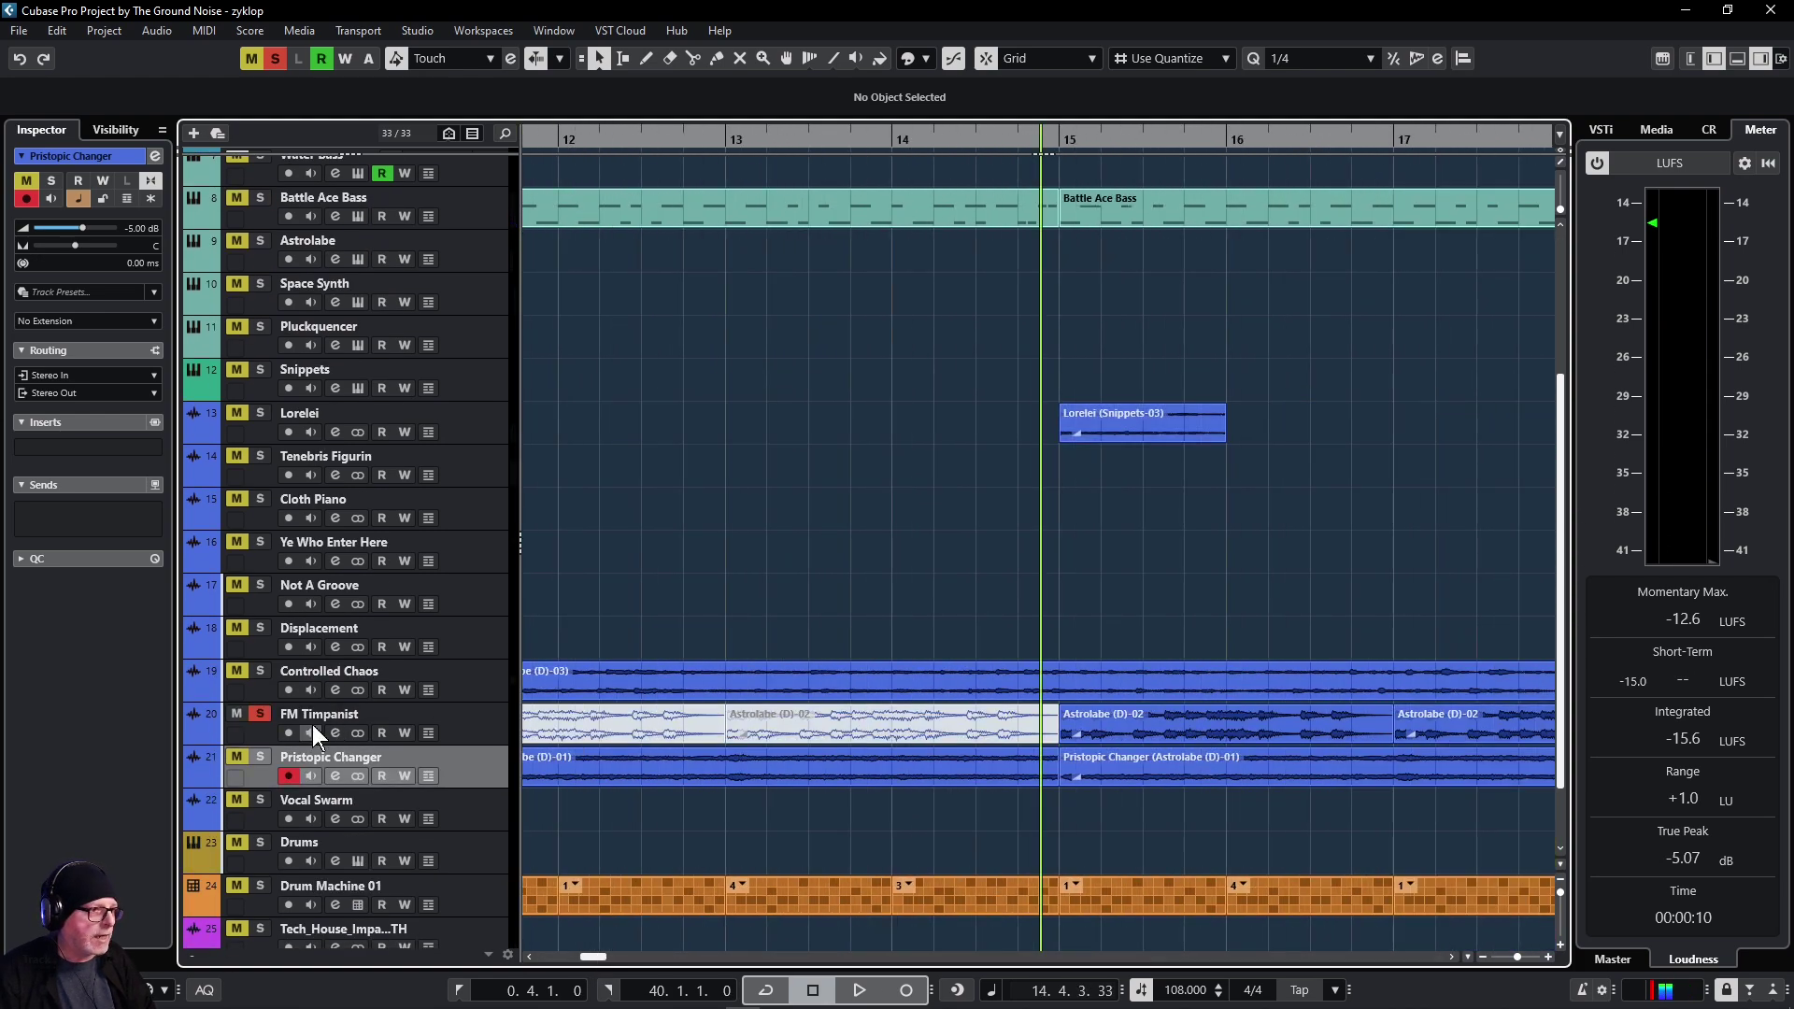
key(space)
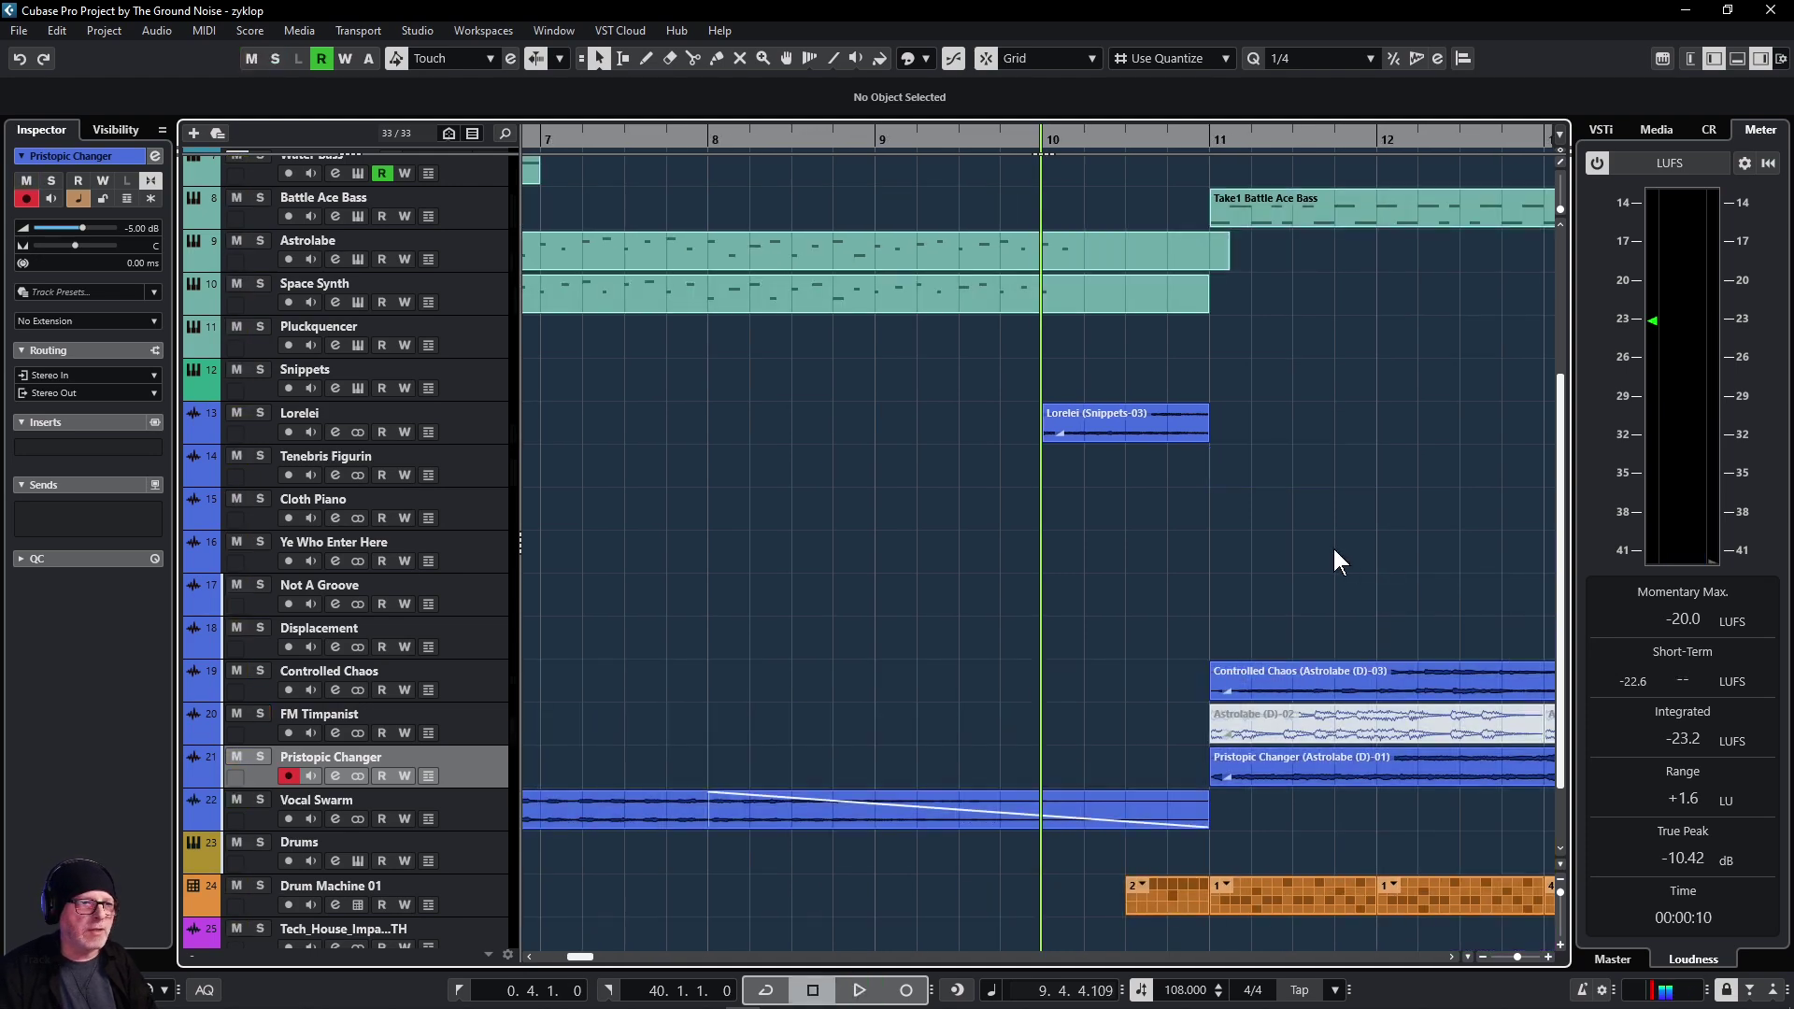
Step: Play the full arrangement from about bar 10 past bar 21, stop, and return to the section starting at bar 21
key(space)
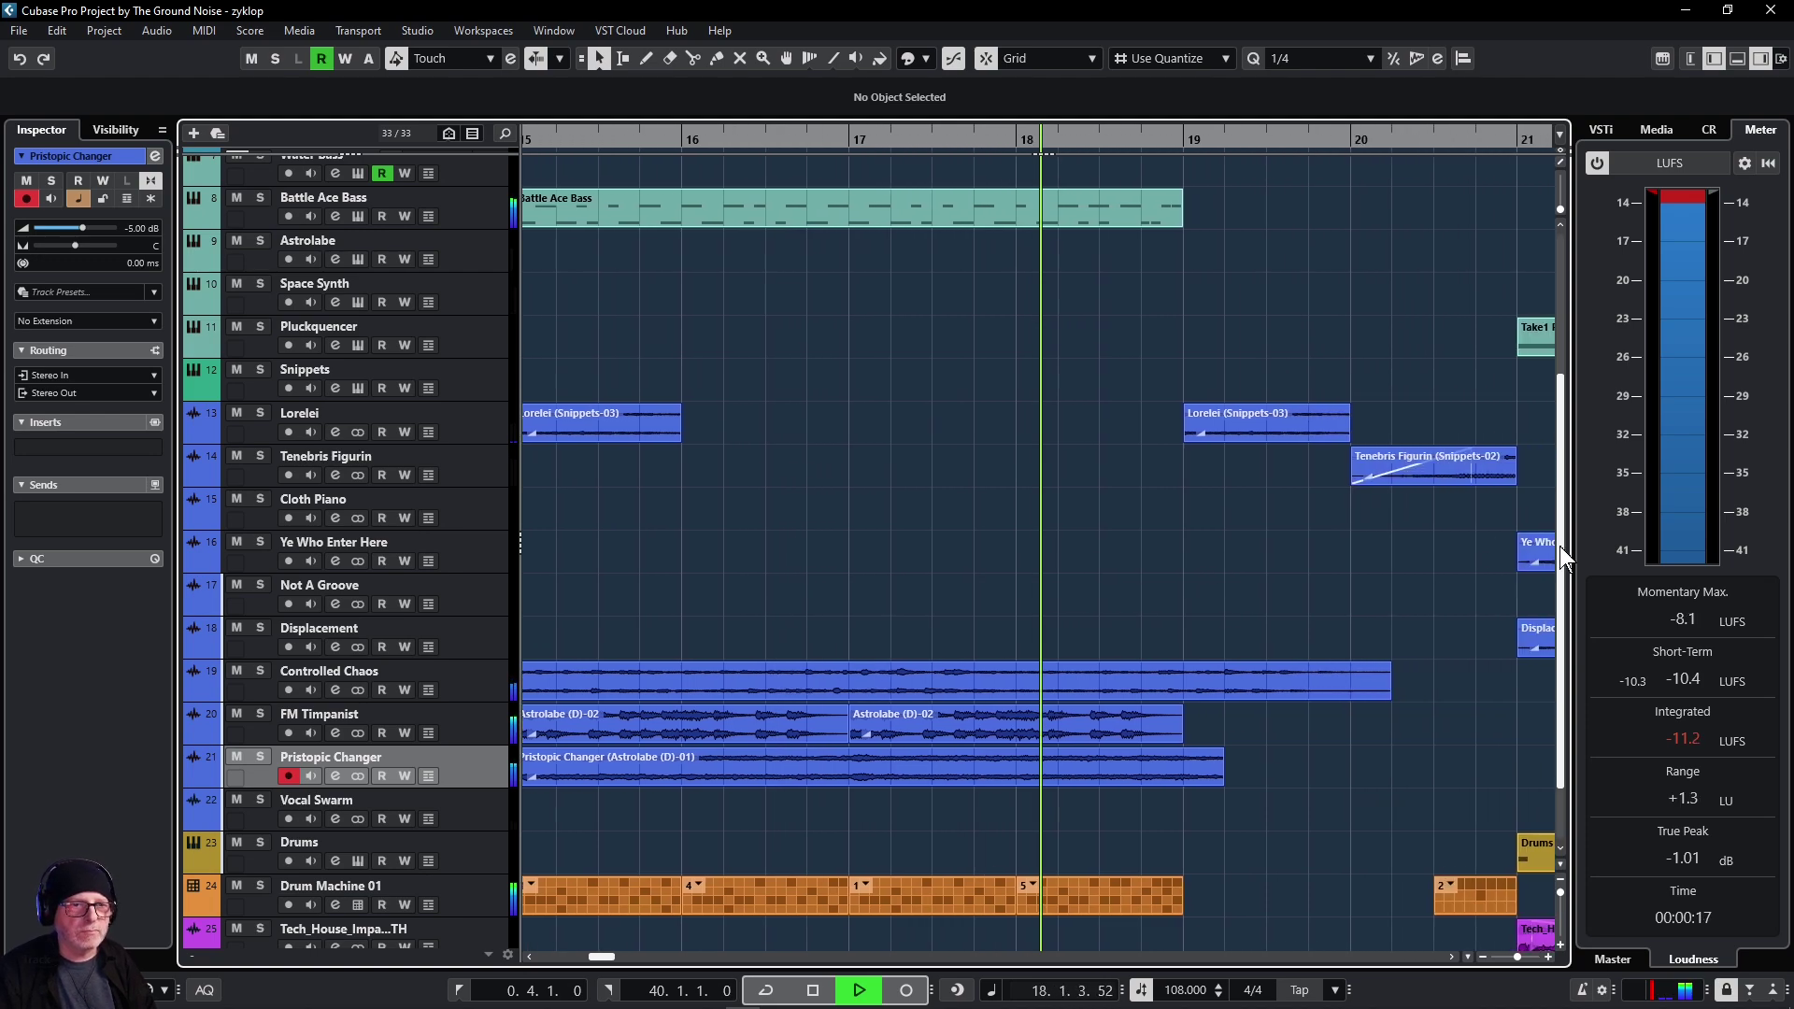
drag(1560, 545, 1564, 480)
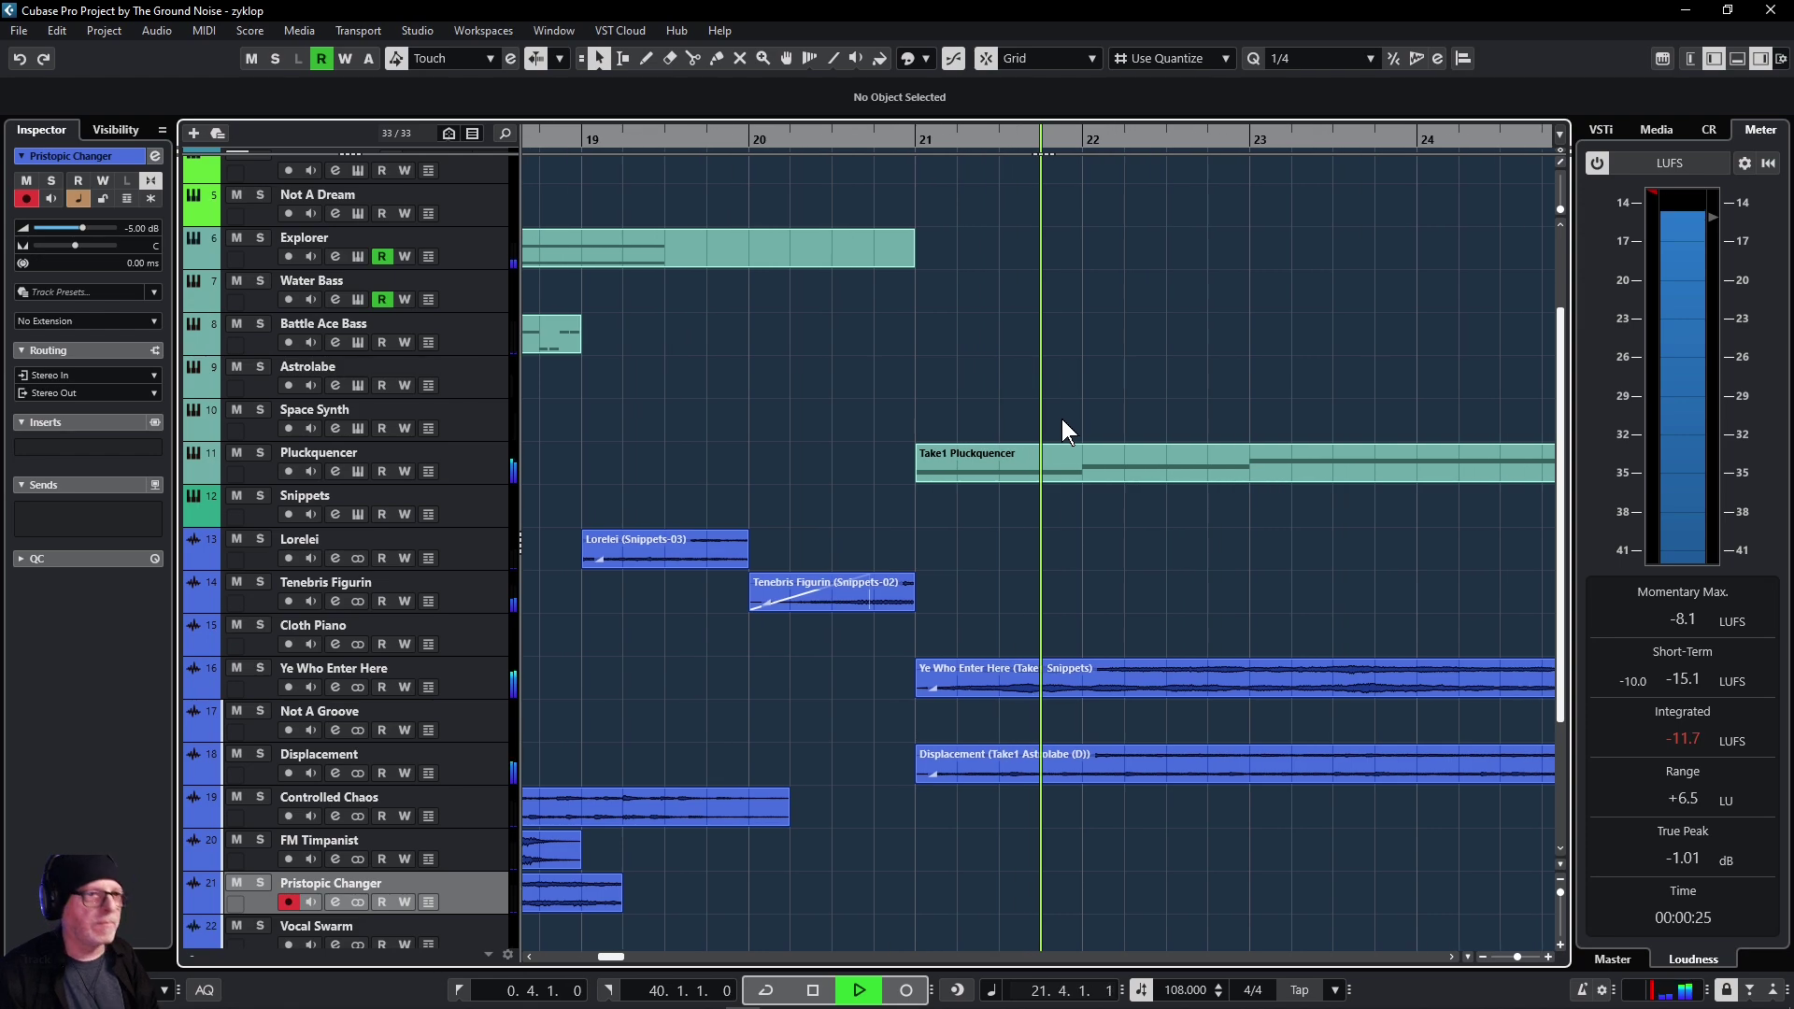
key(space)
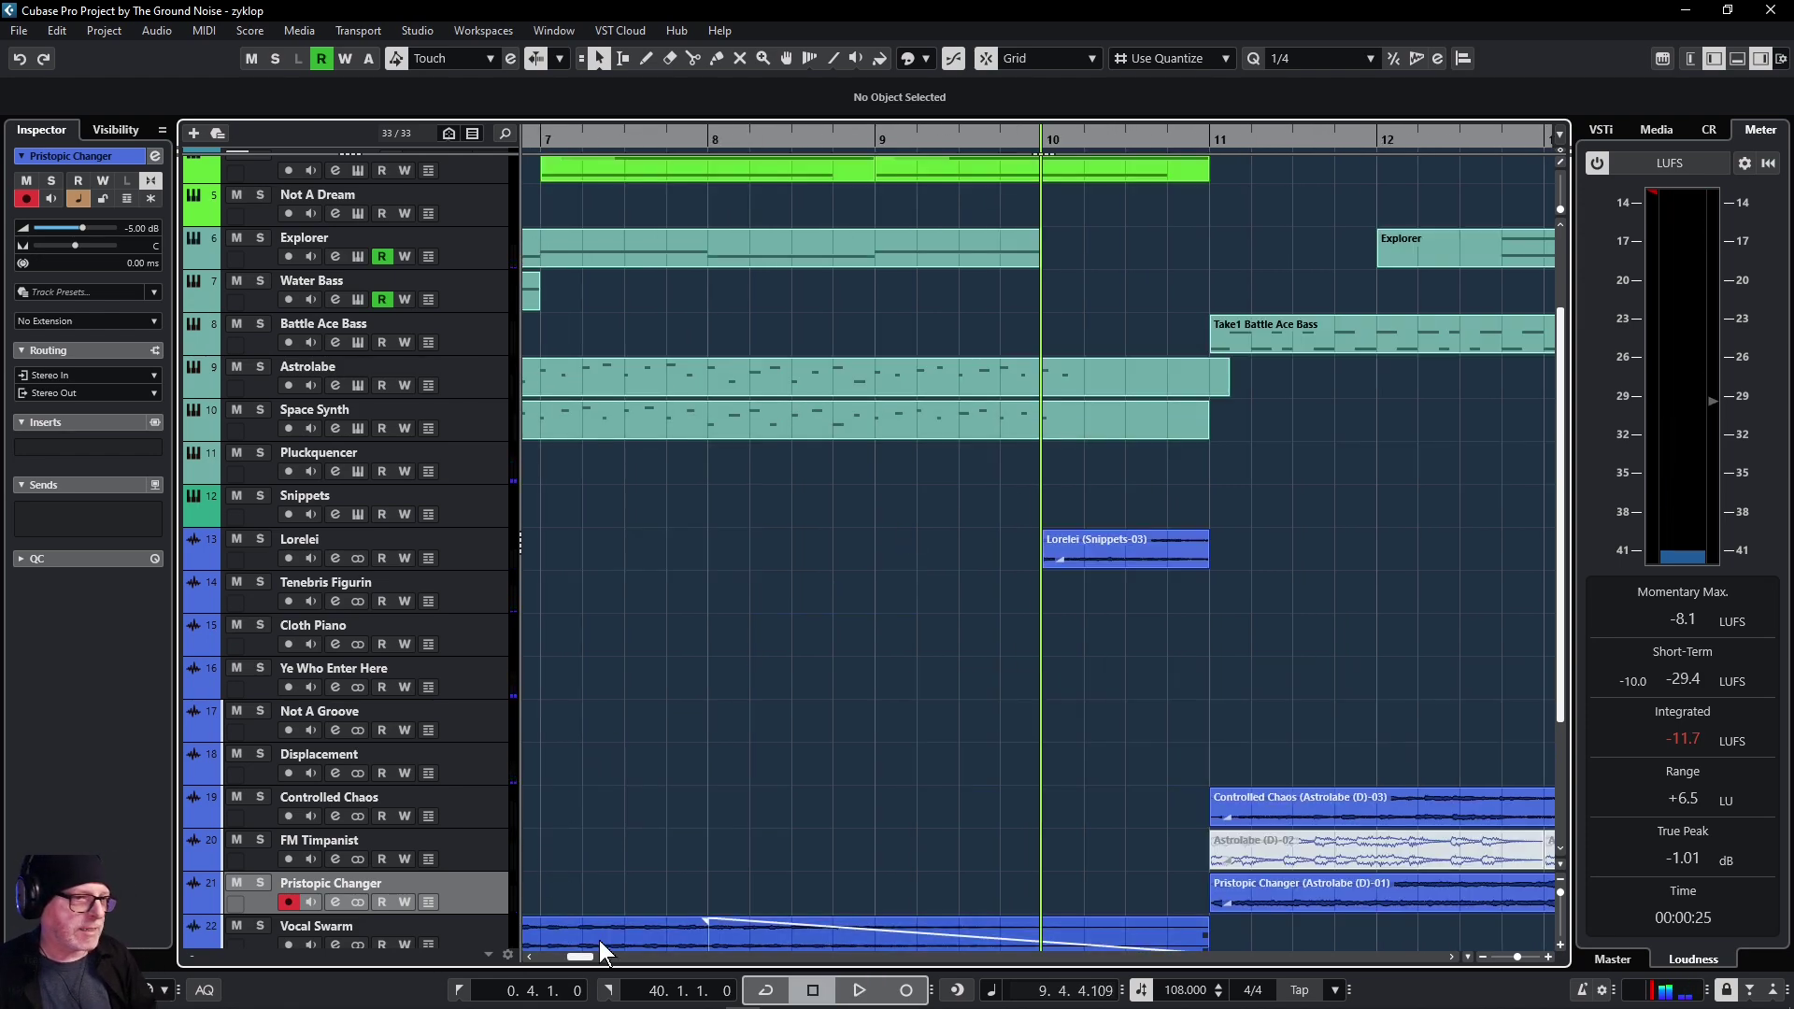
drag(585, 962, 613, 957)
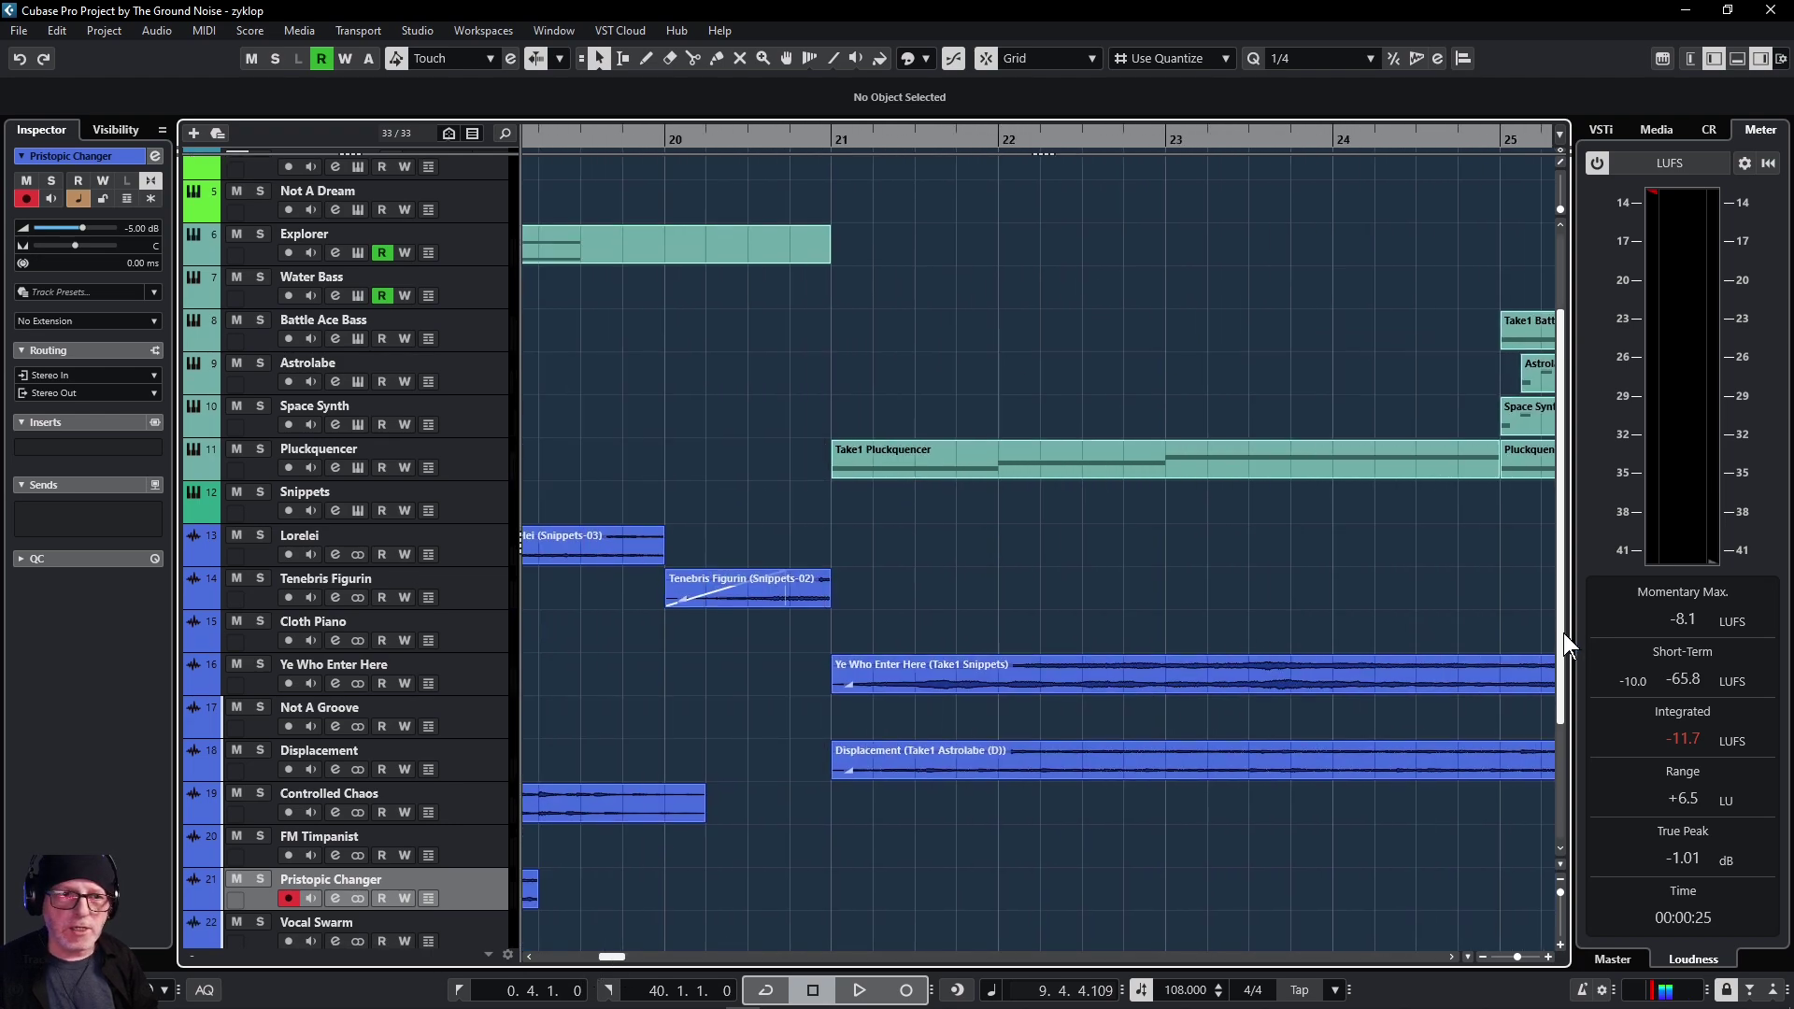
Step: Go to the section starting at bar 21 and audition the Displacement track in solo from just before it
drag(1562, 630, 1568, 767)
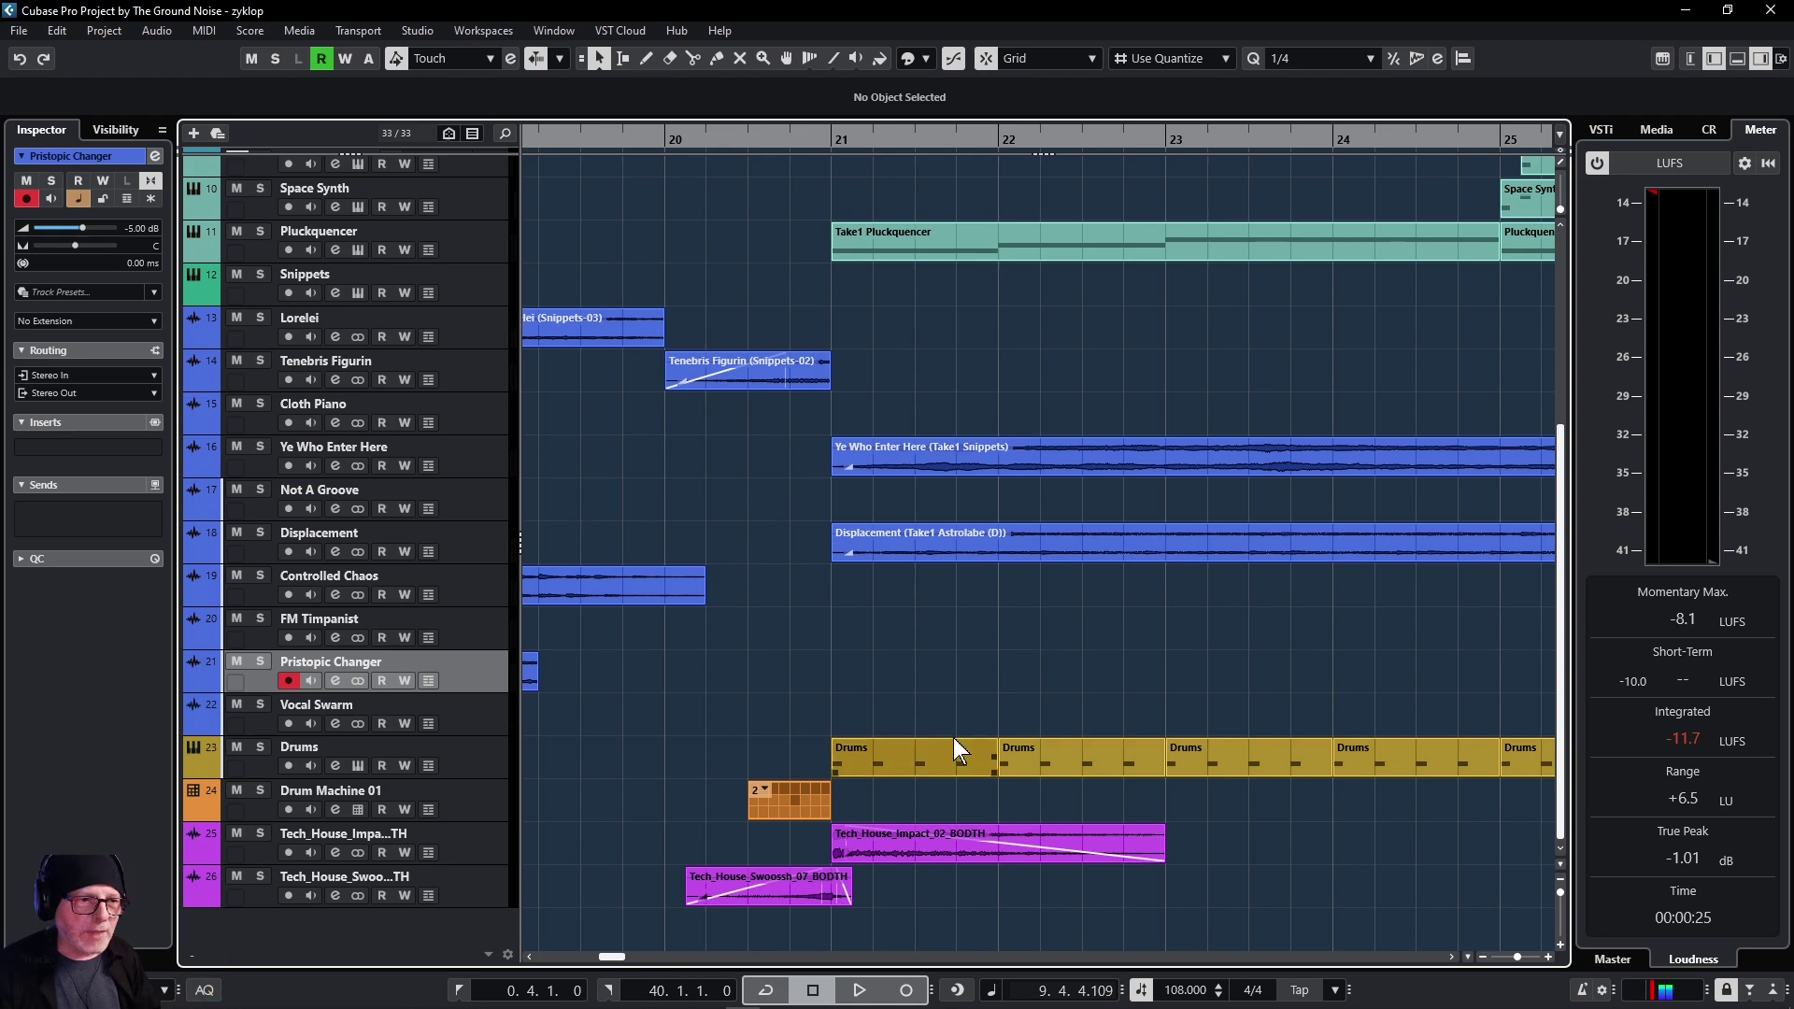
mouse_move(1562, 742)
mouse_down()
mouse_move(1566, 725)
mouse_move(1566, 744)
mouse_up()
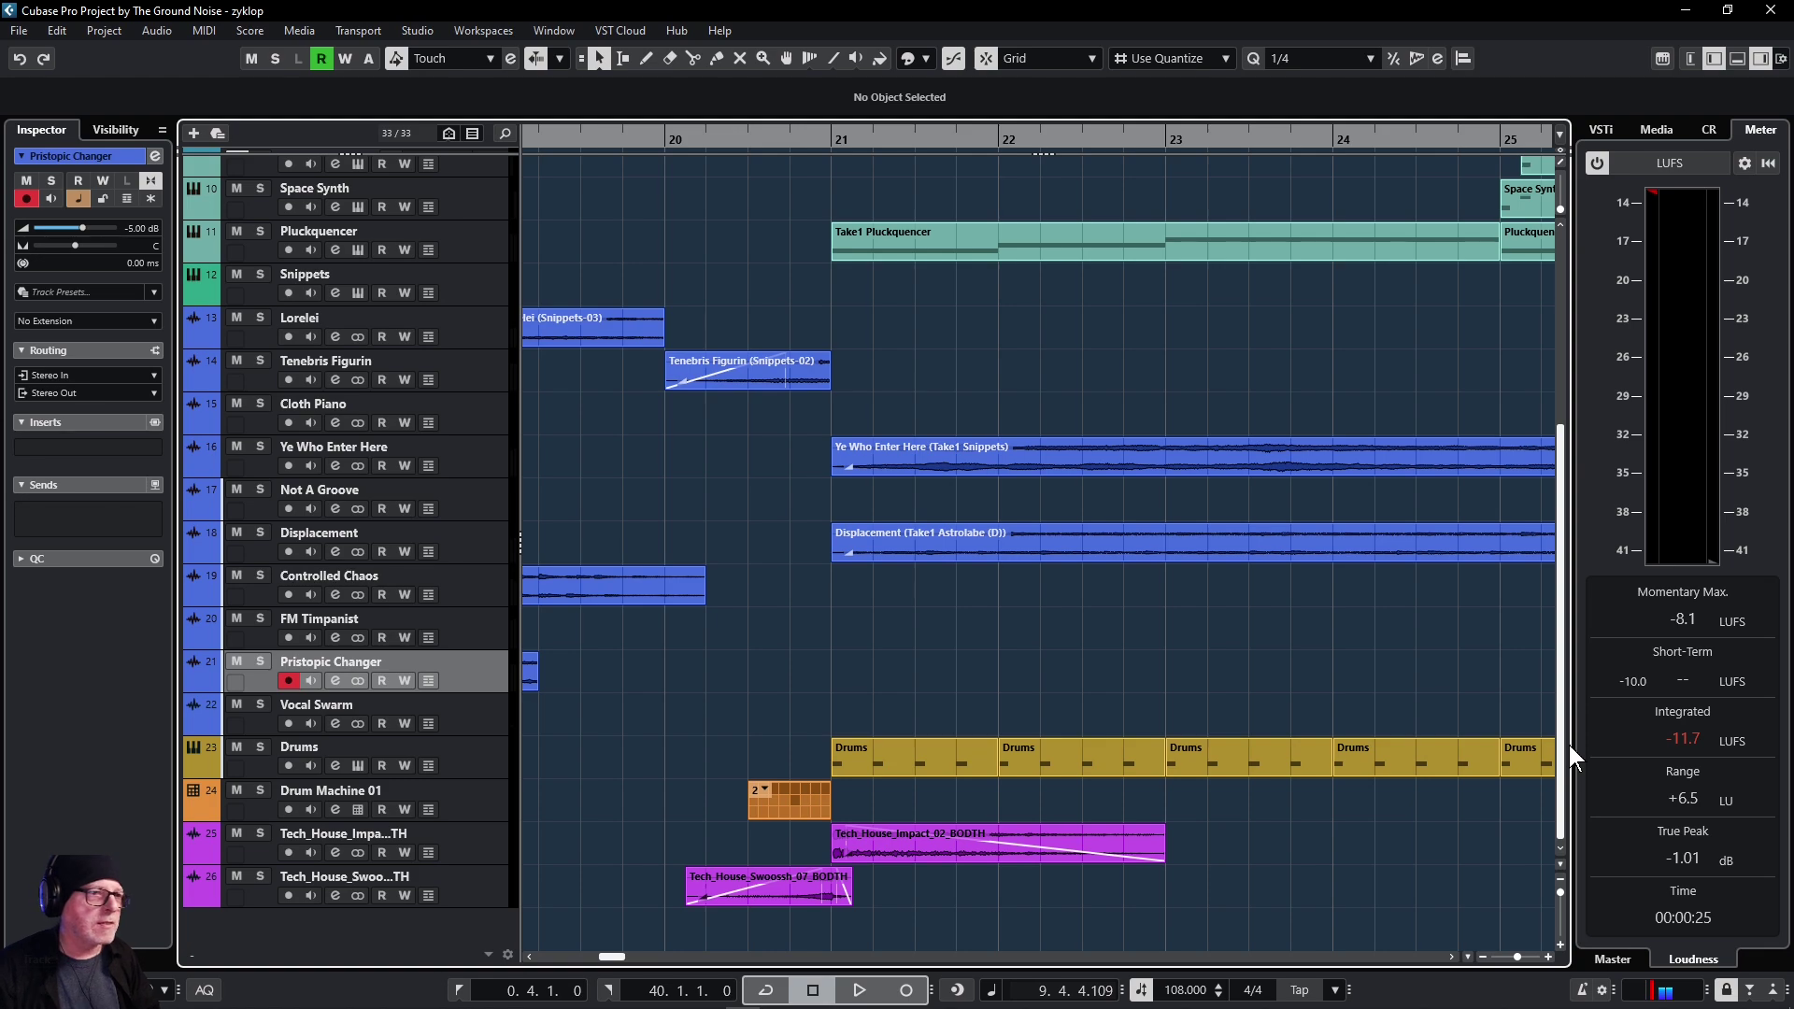
drag(613, 957, 620, 961)
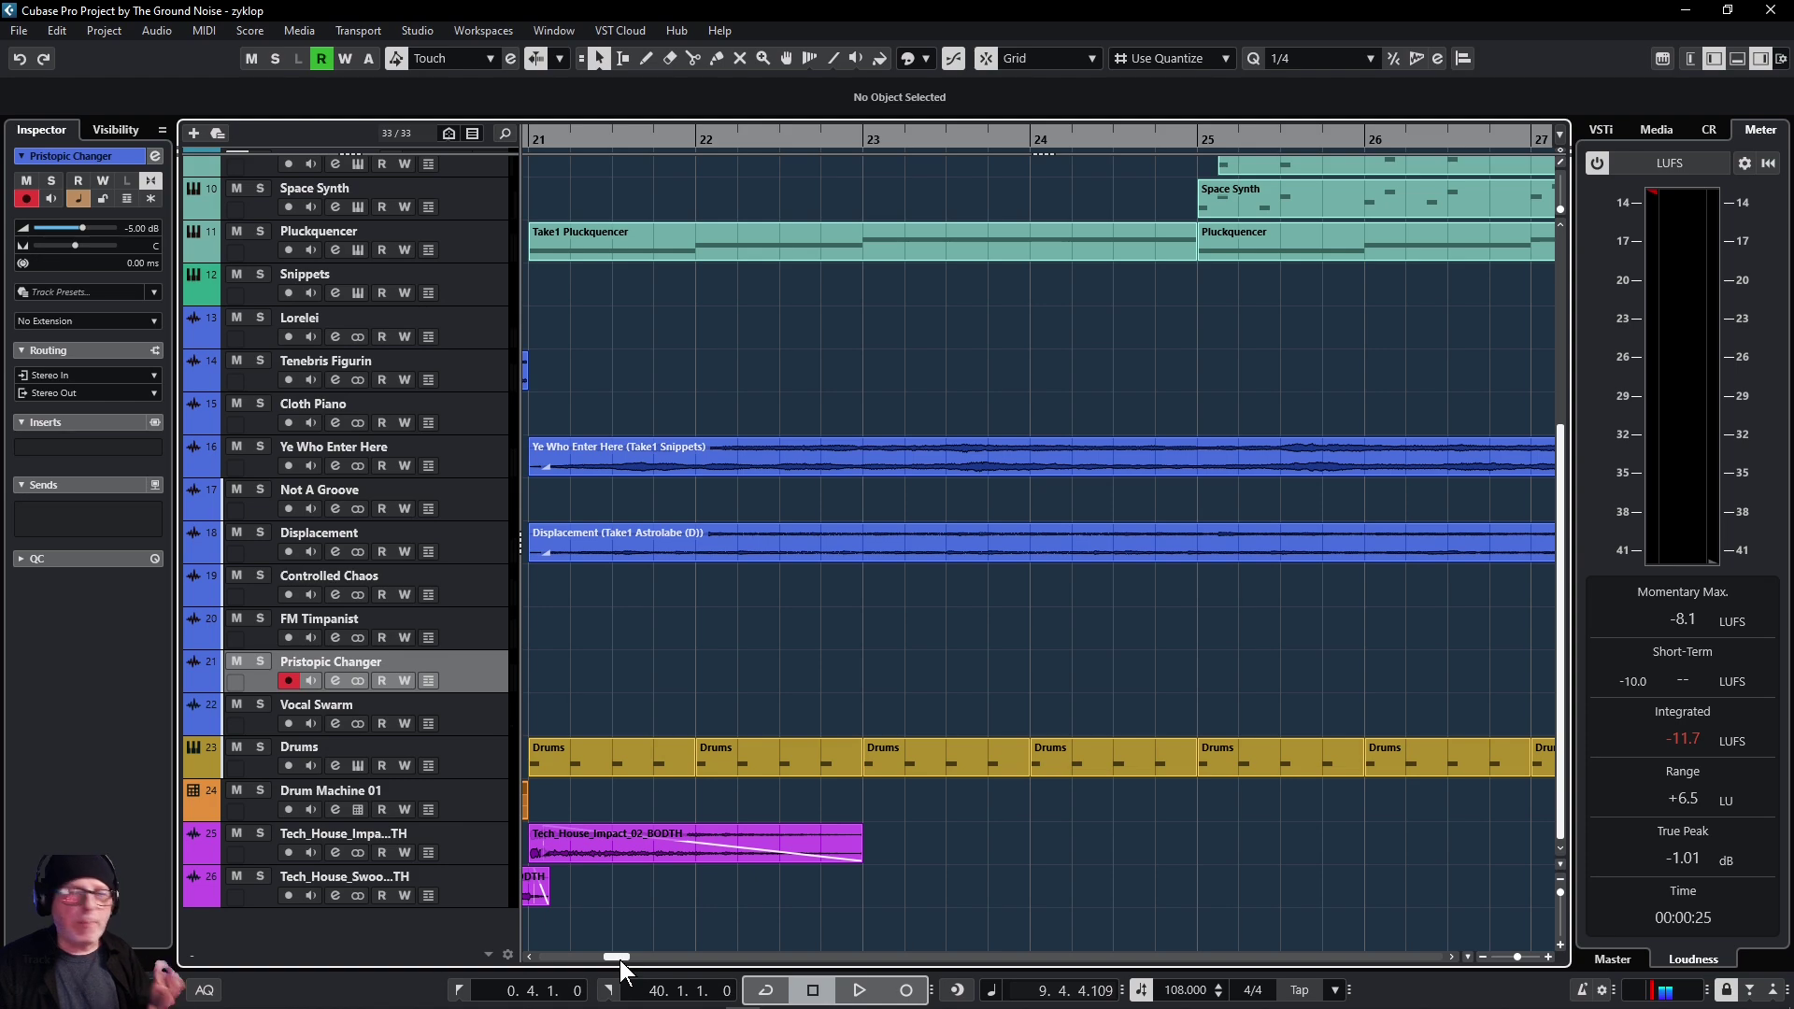
drag(619, 960, 619, 961)
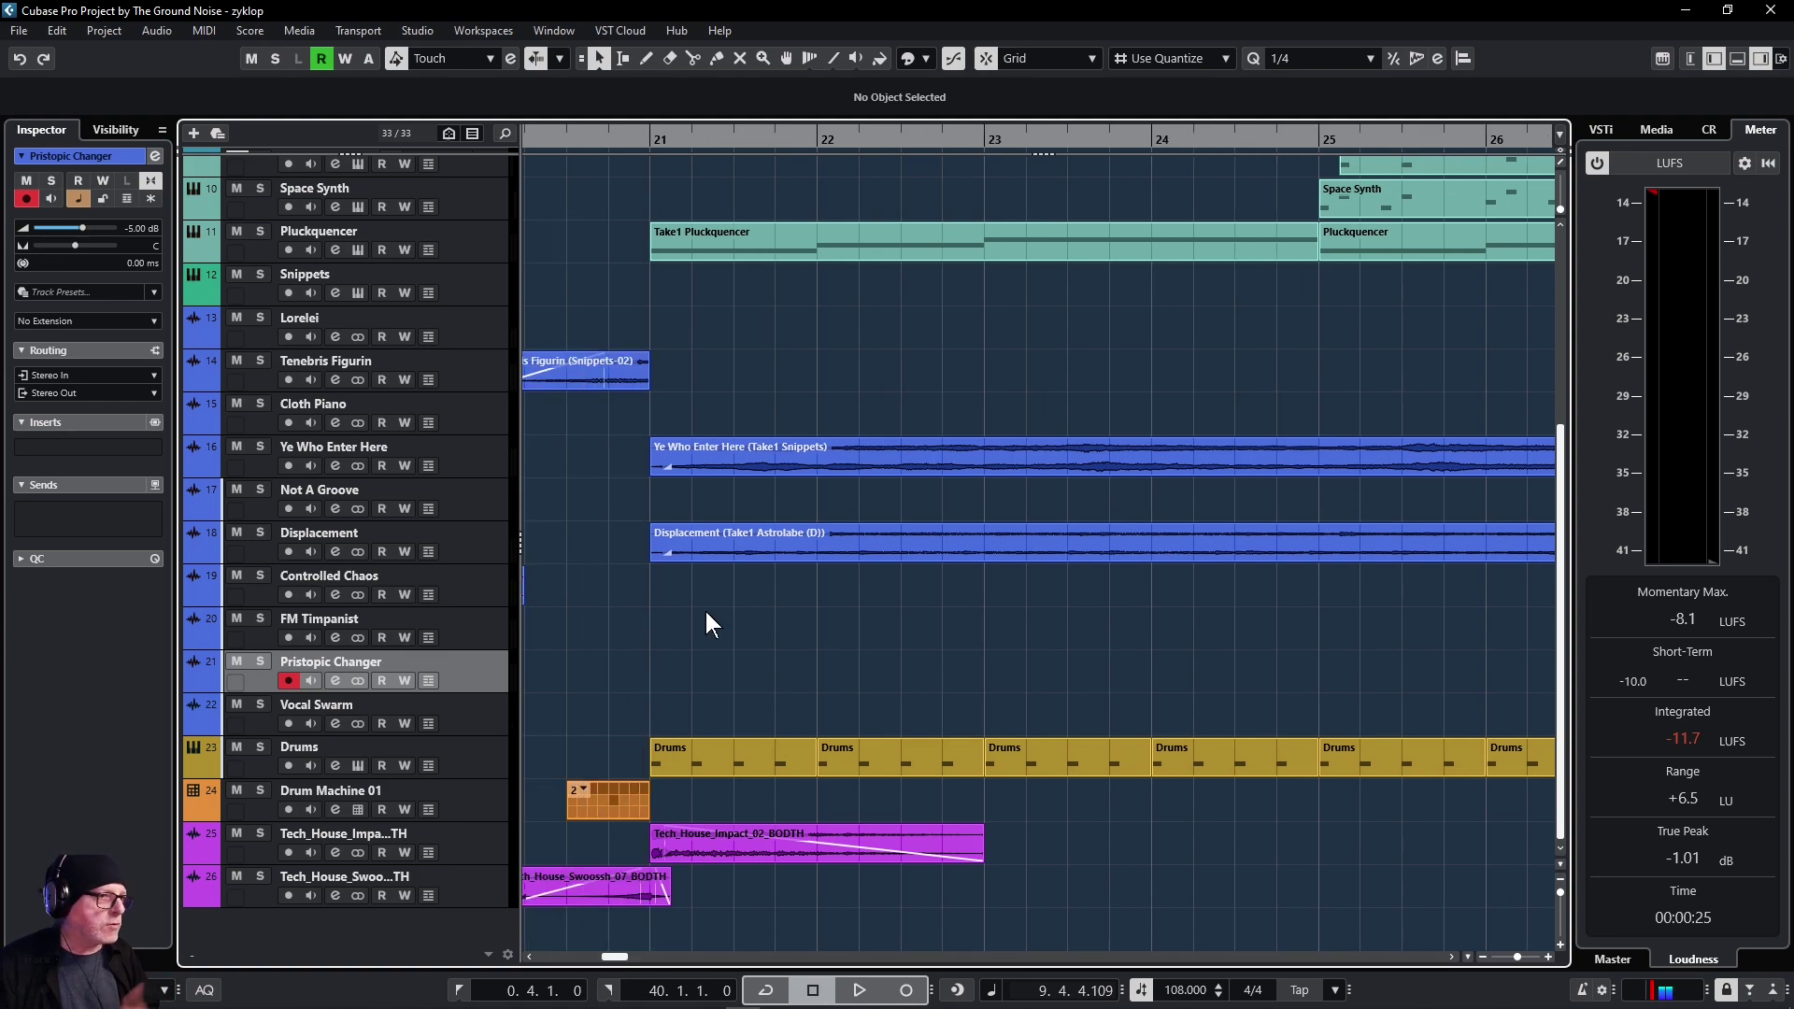
click(481, 539)
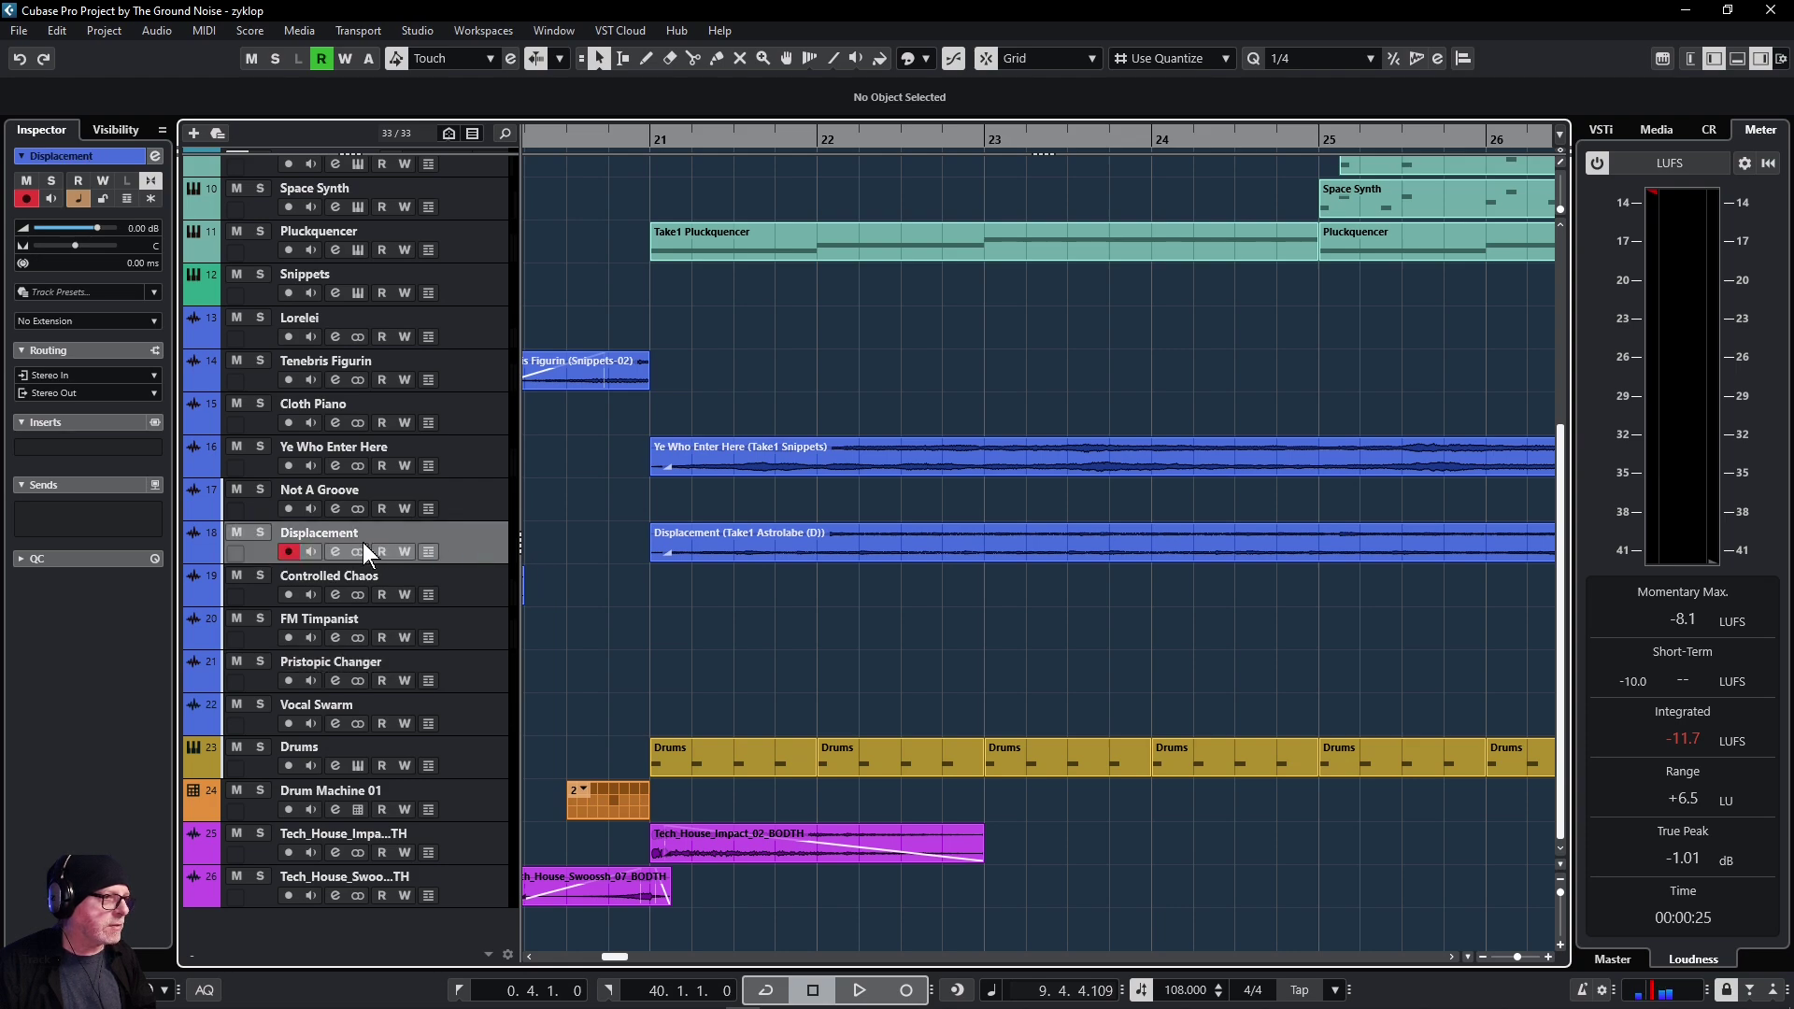
click(260, 531)
click(628, 553)
key(space)
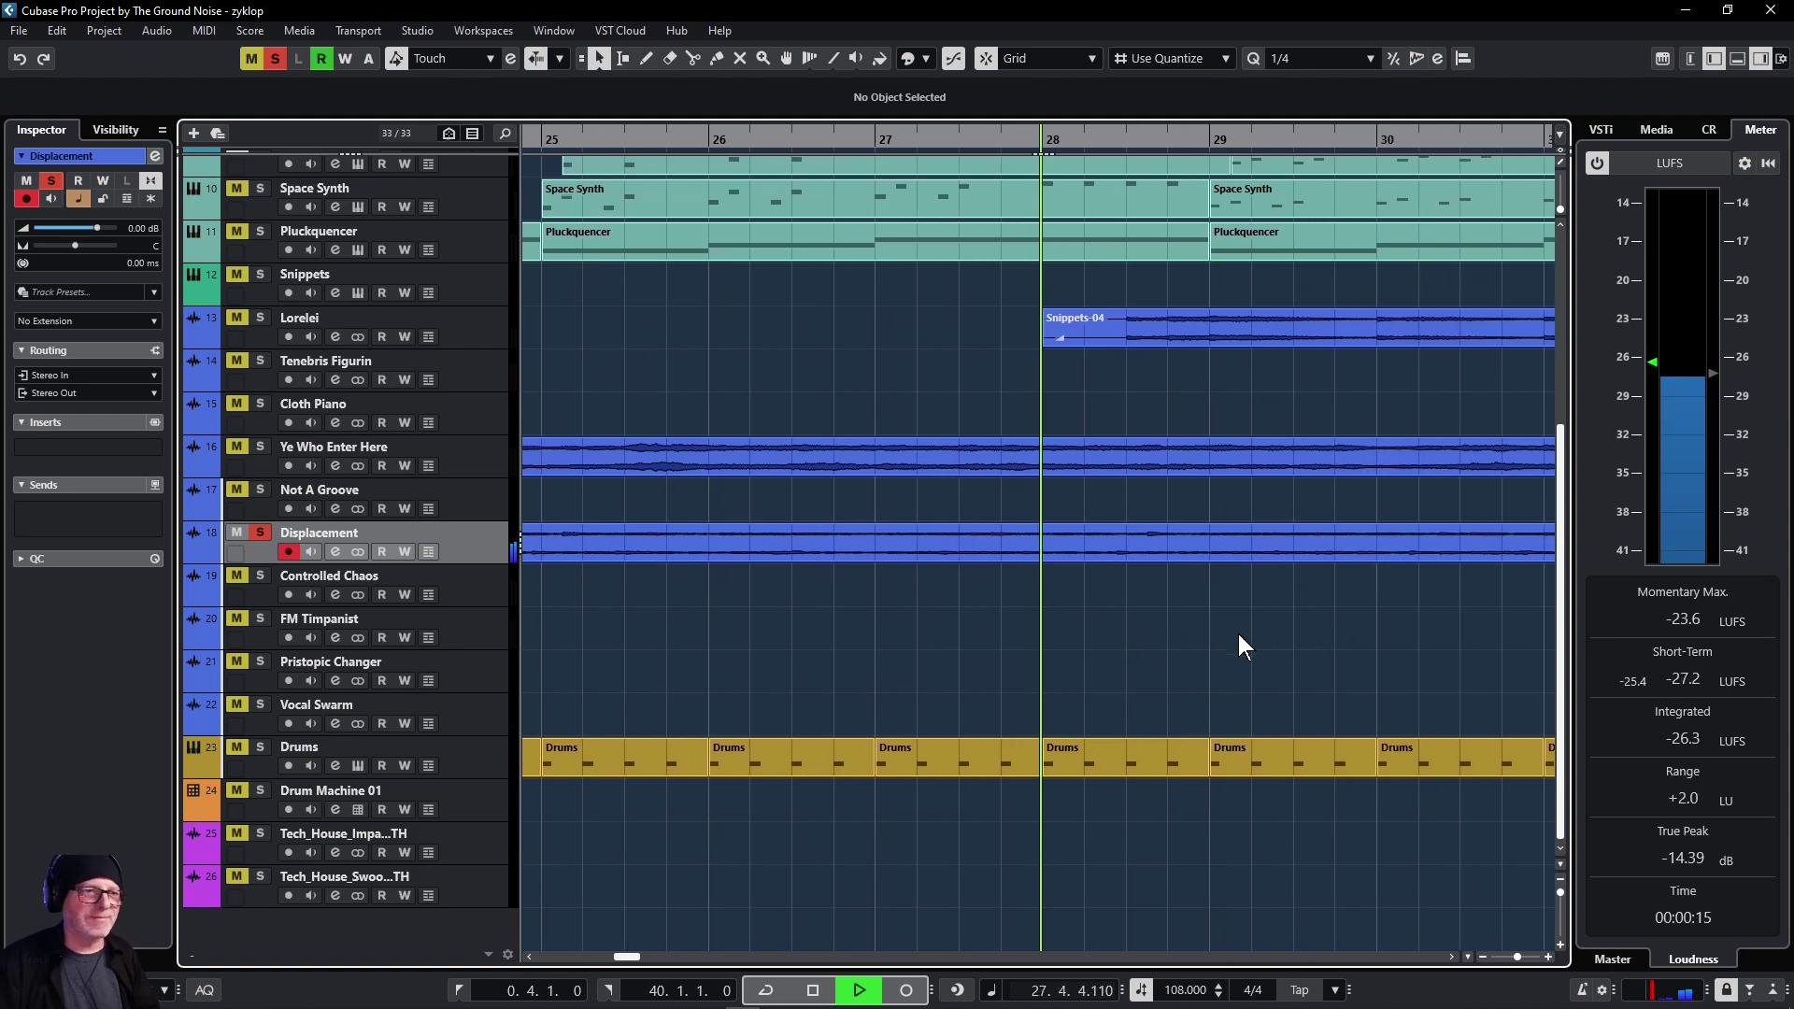
key(space)
Step: Audition the Ye Who Enter Here track in solo from just before bar 21, and Cloth Piano in solo from about bar 34
key(space)
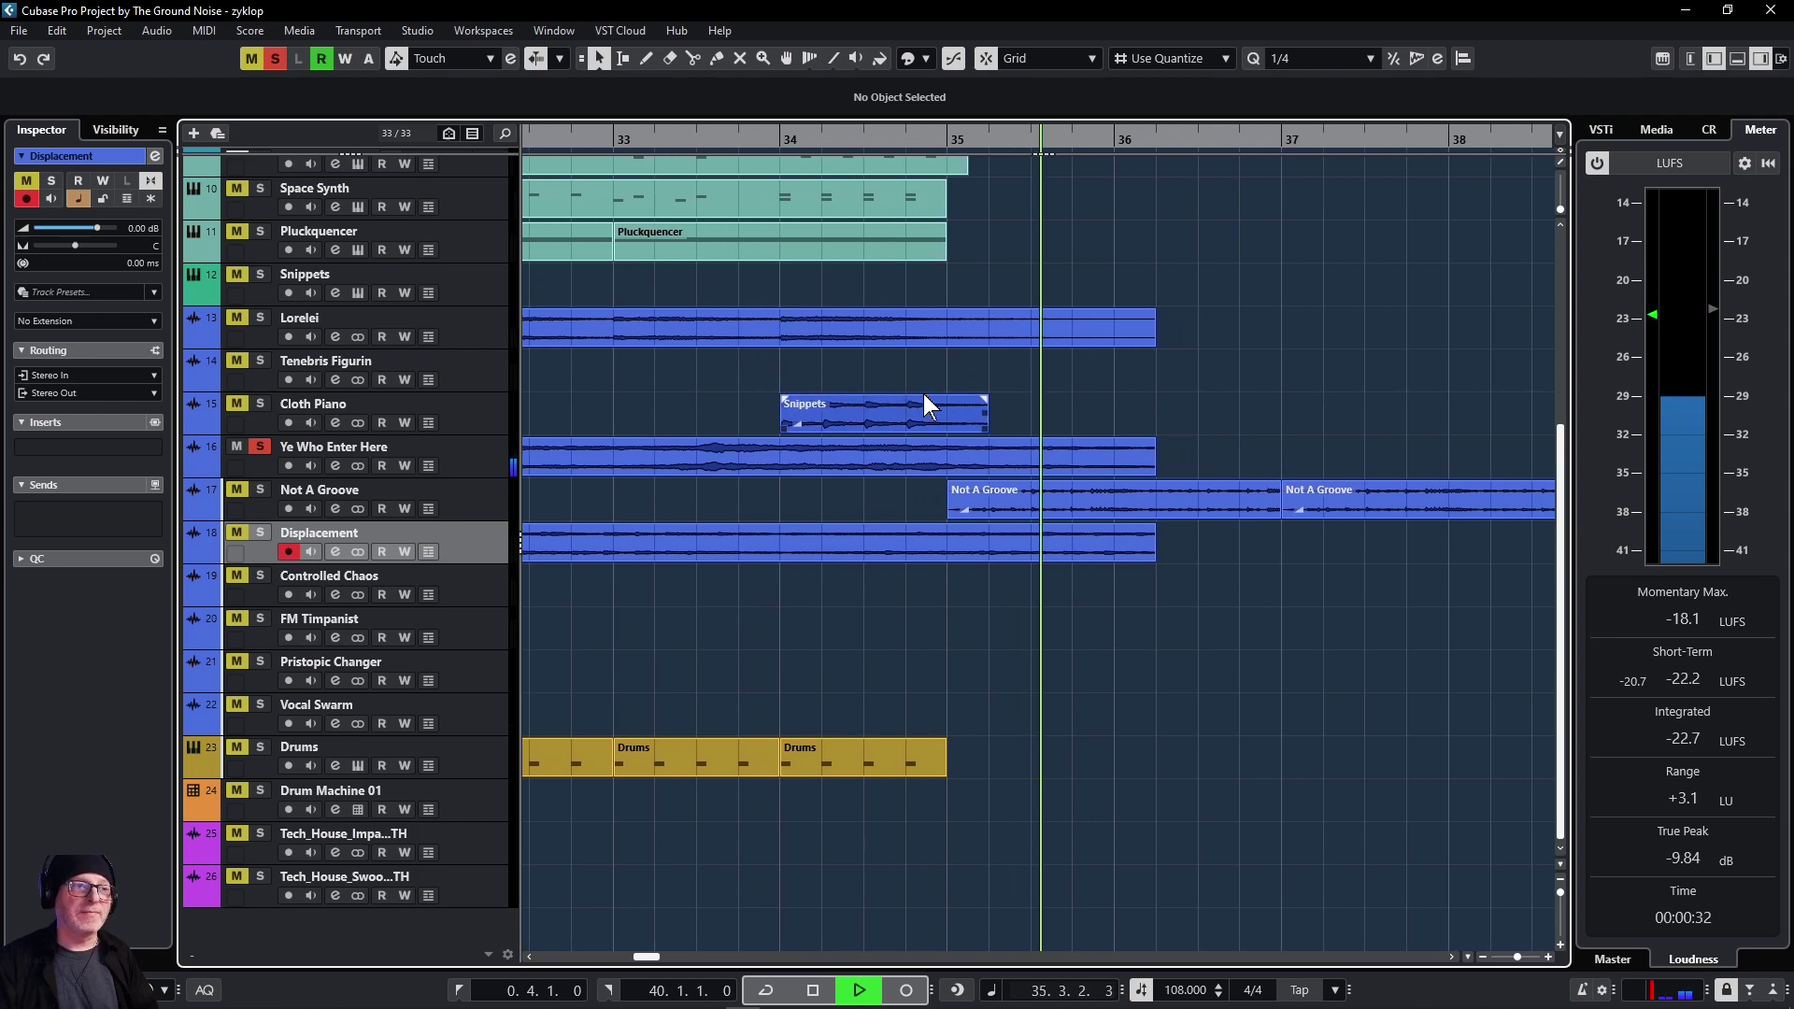
key(space)
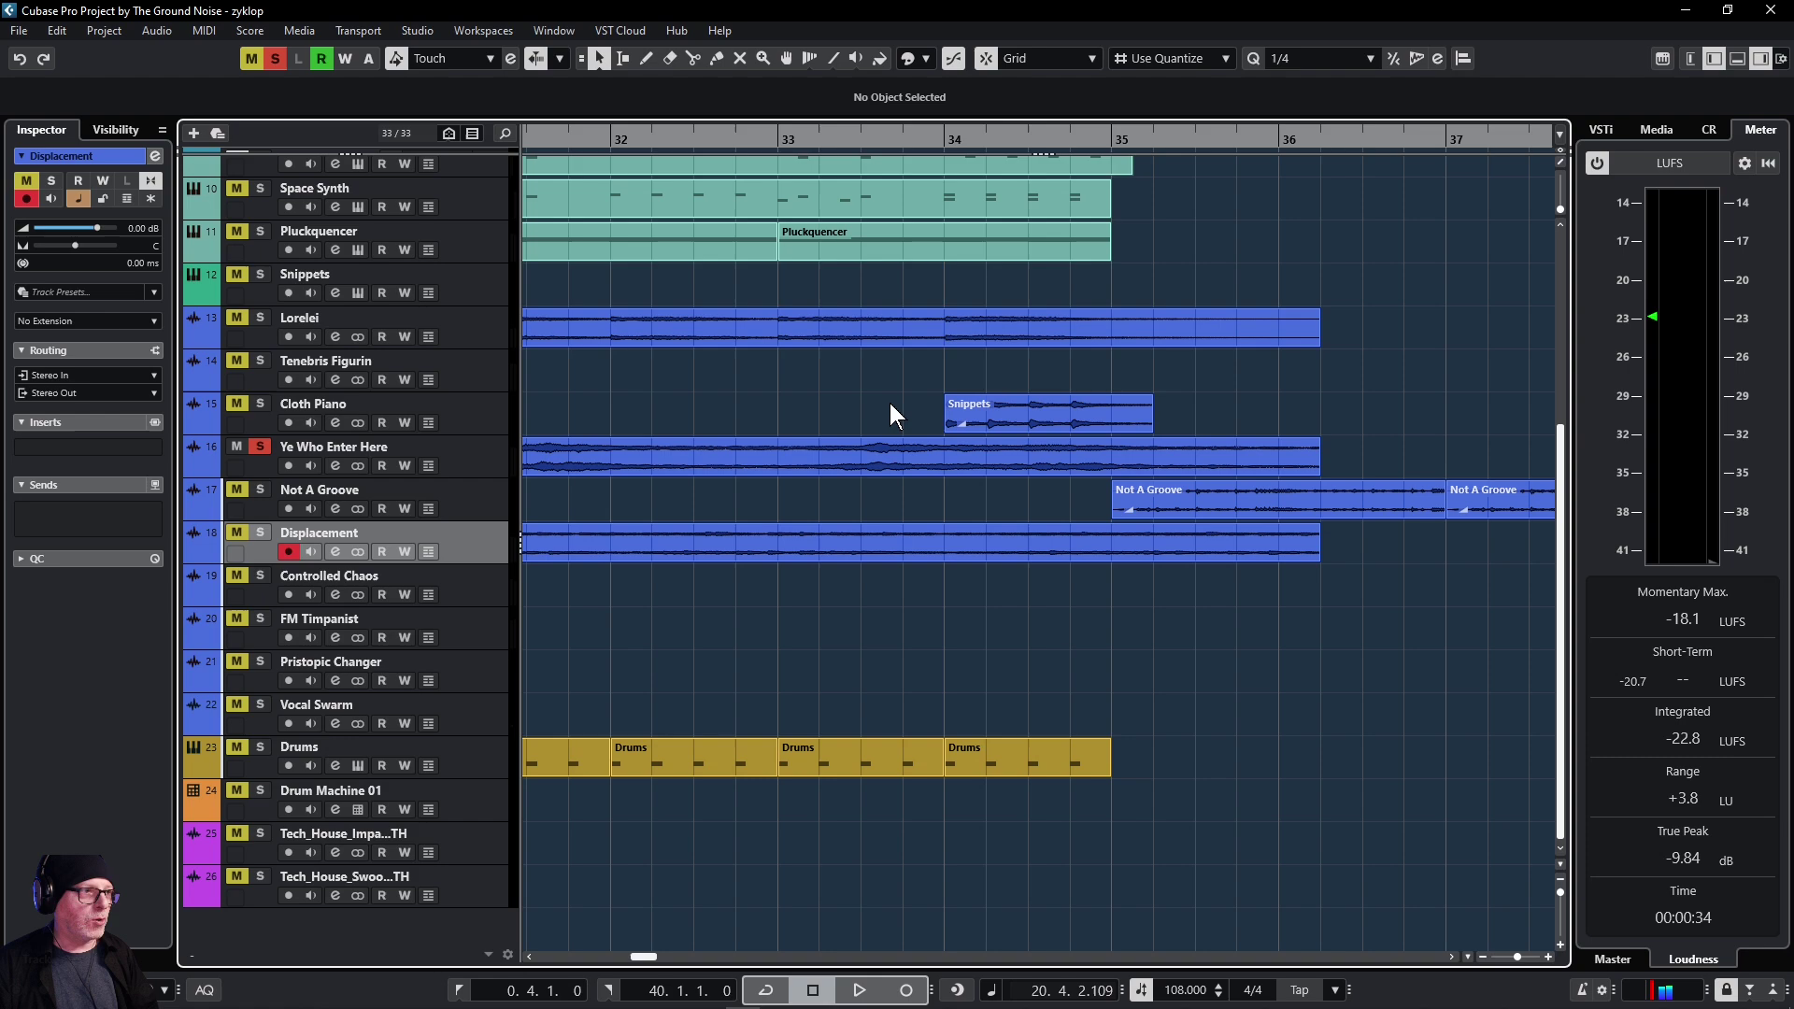
click(260, 446)
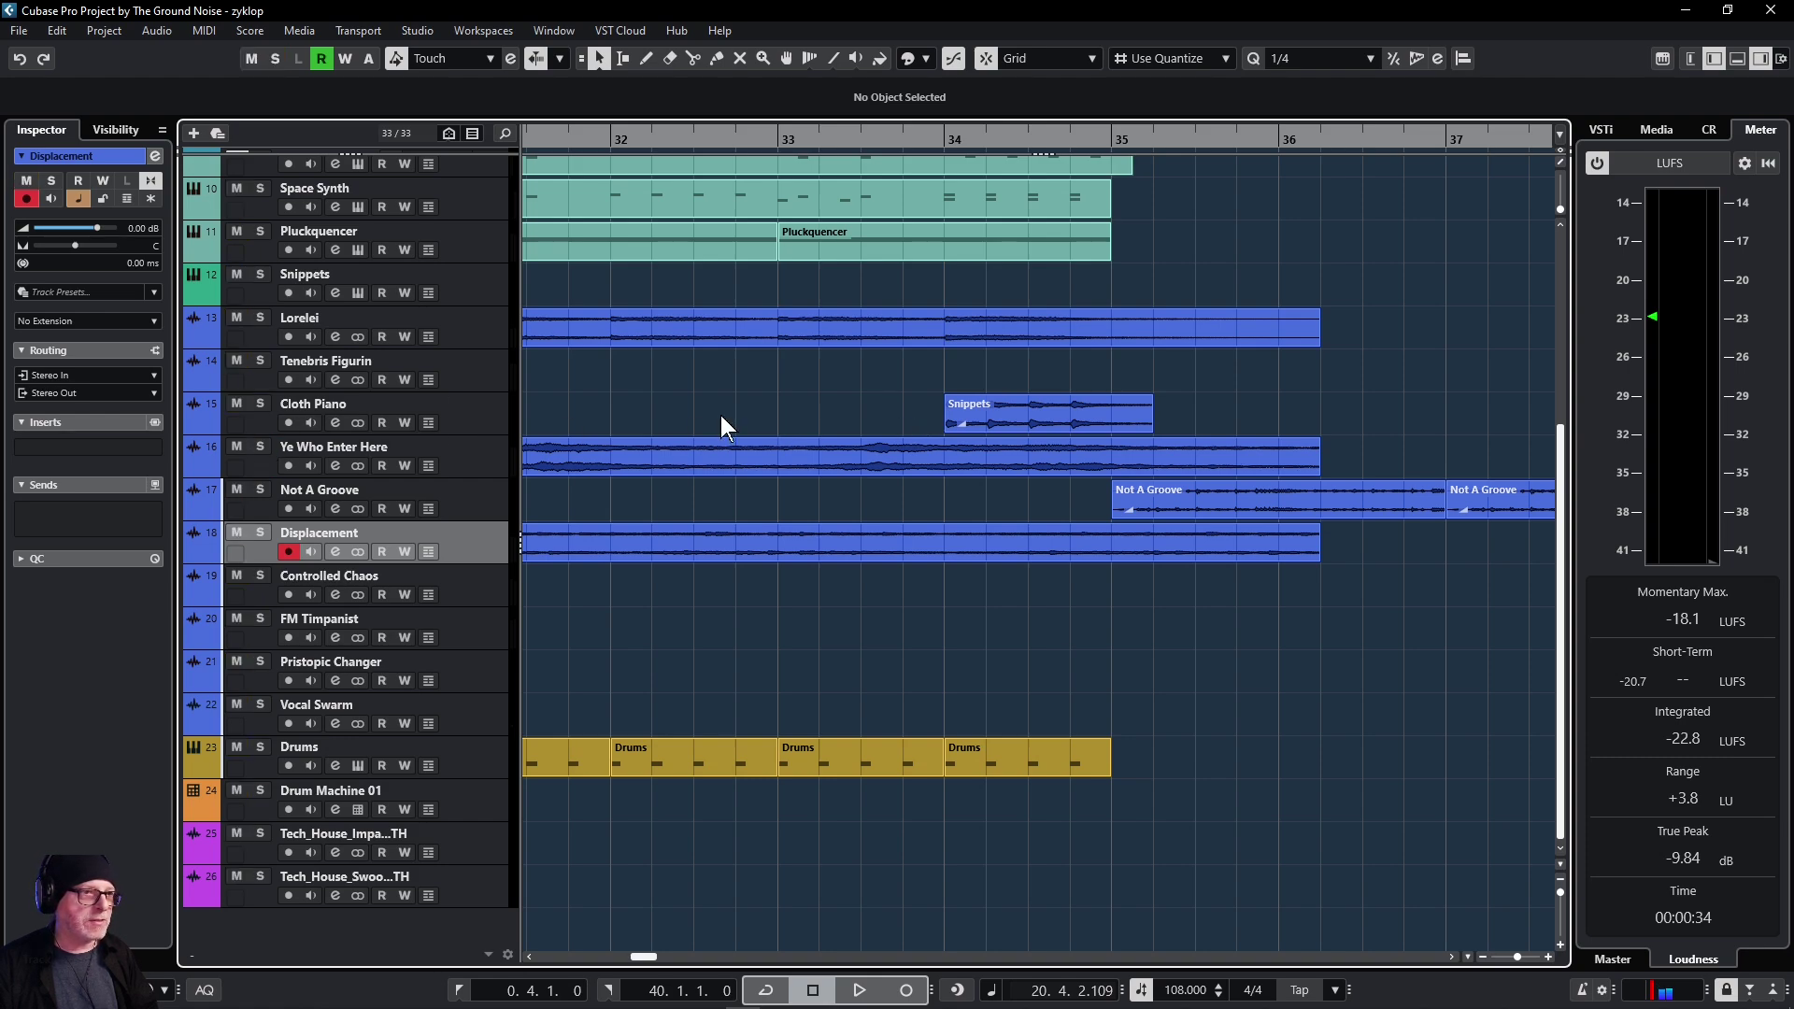
click(480, 418)
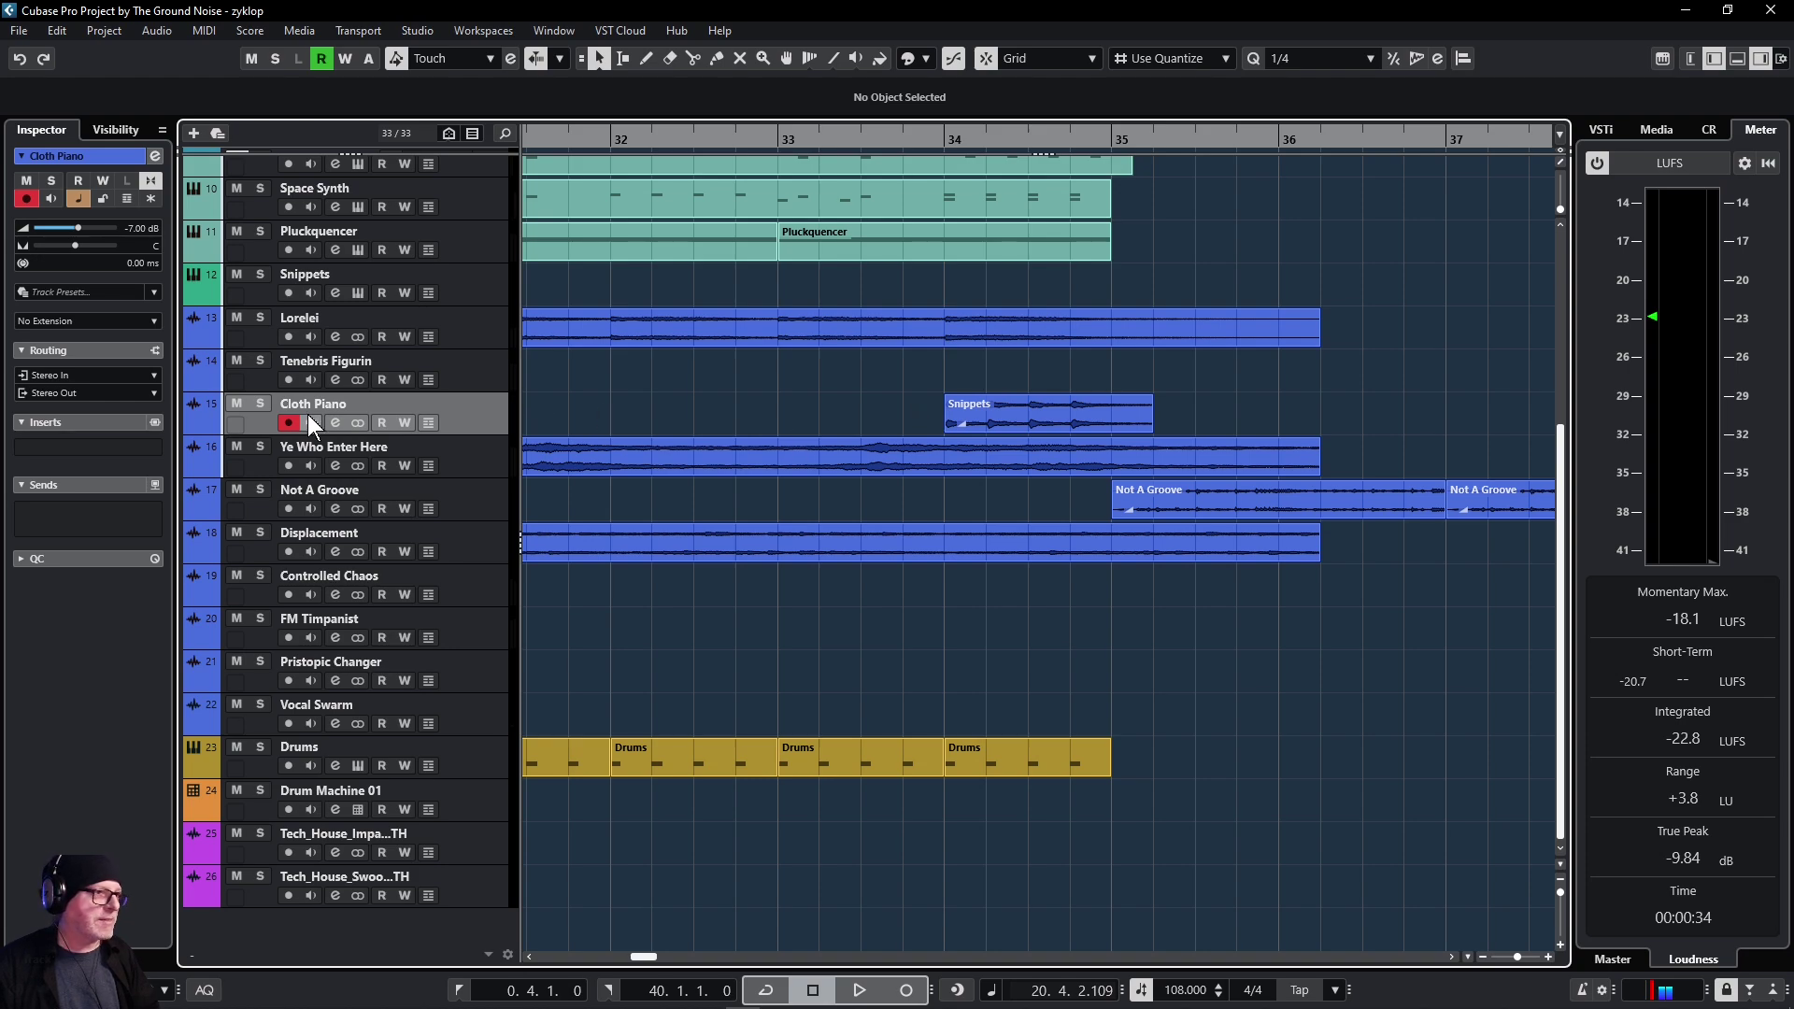
key(space)
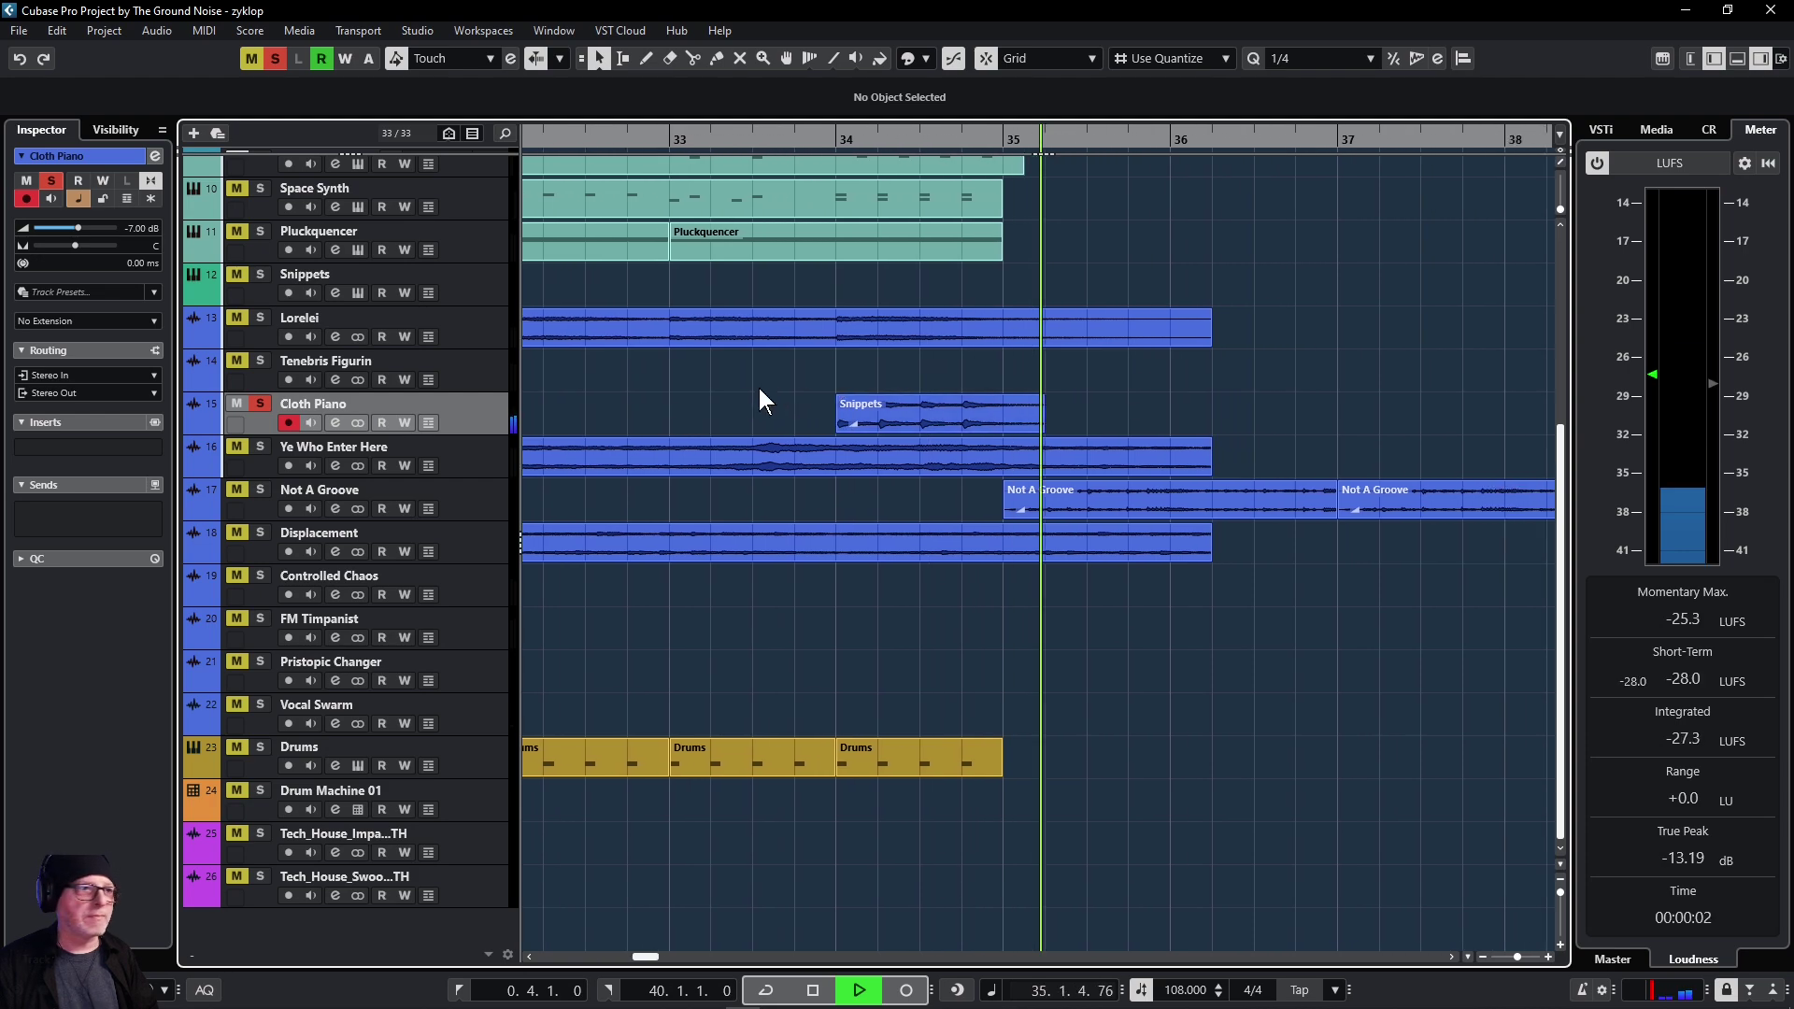
key(space)
Step: Audition the Lorelei track in solo from bar 28, and Not A Piano in solo from just before bar 25
ctrl+click(260, 318)
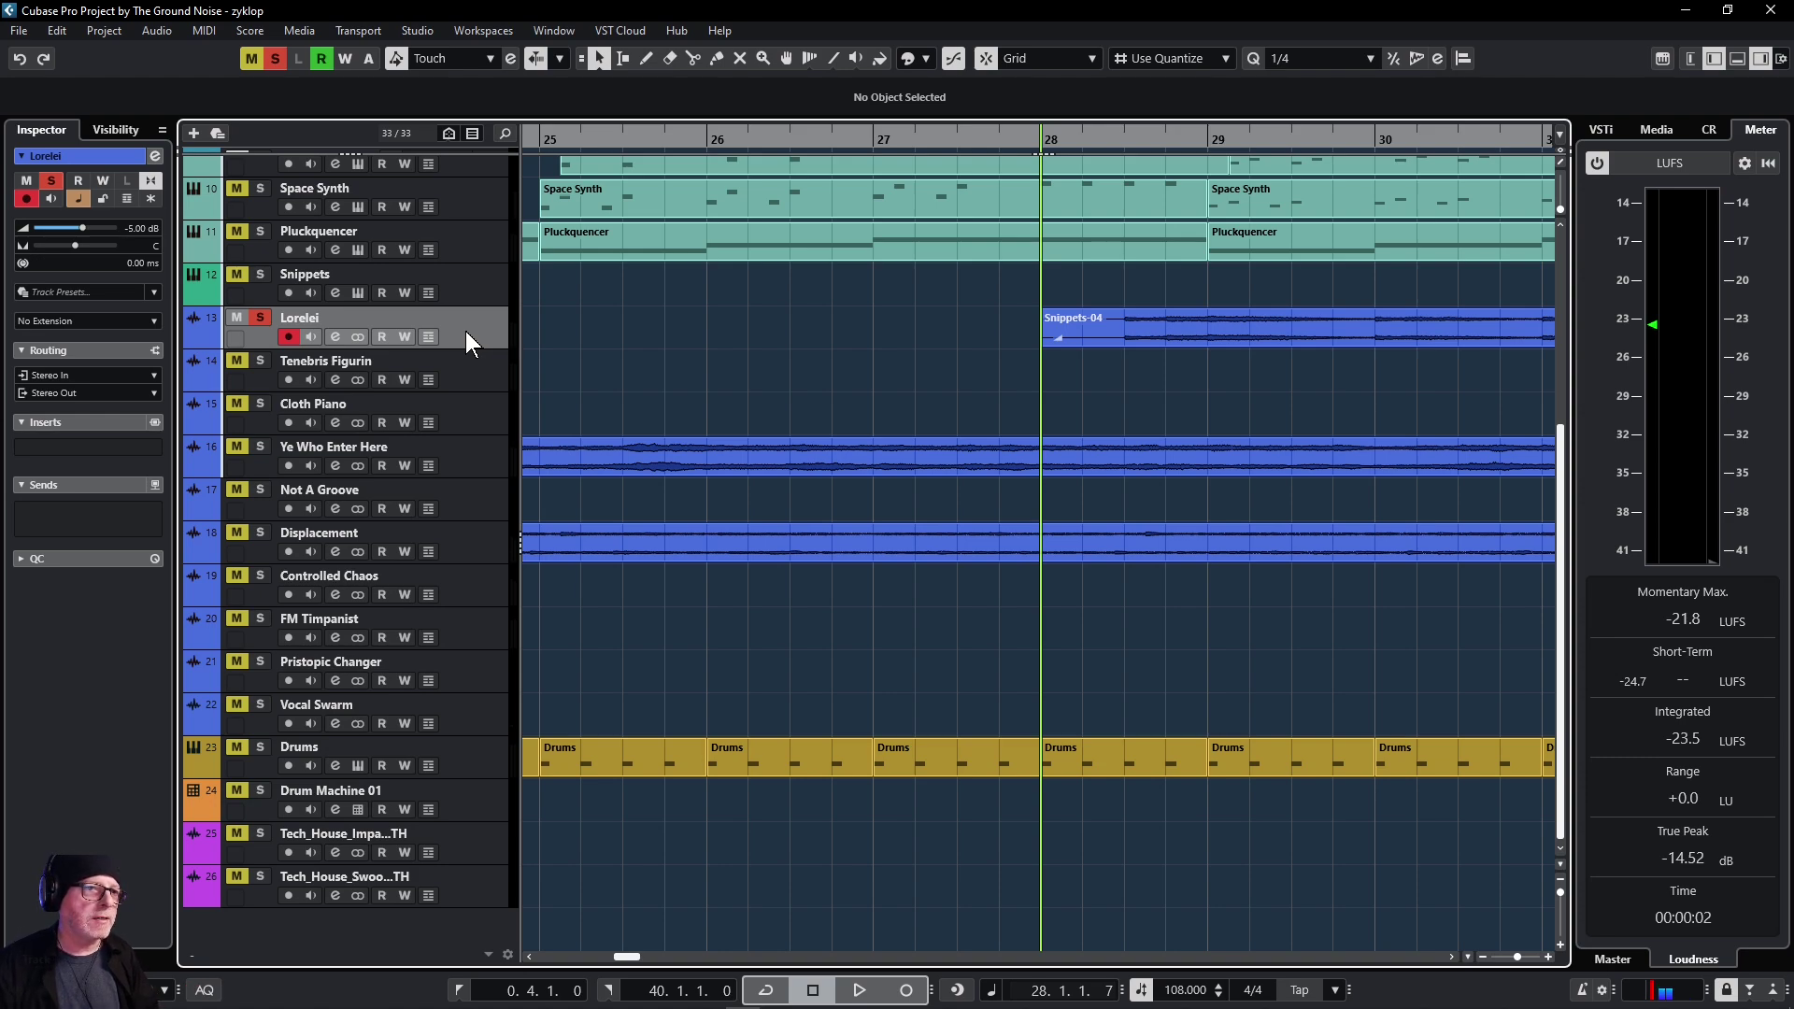
key(space)
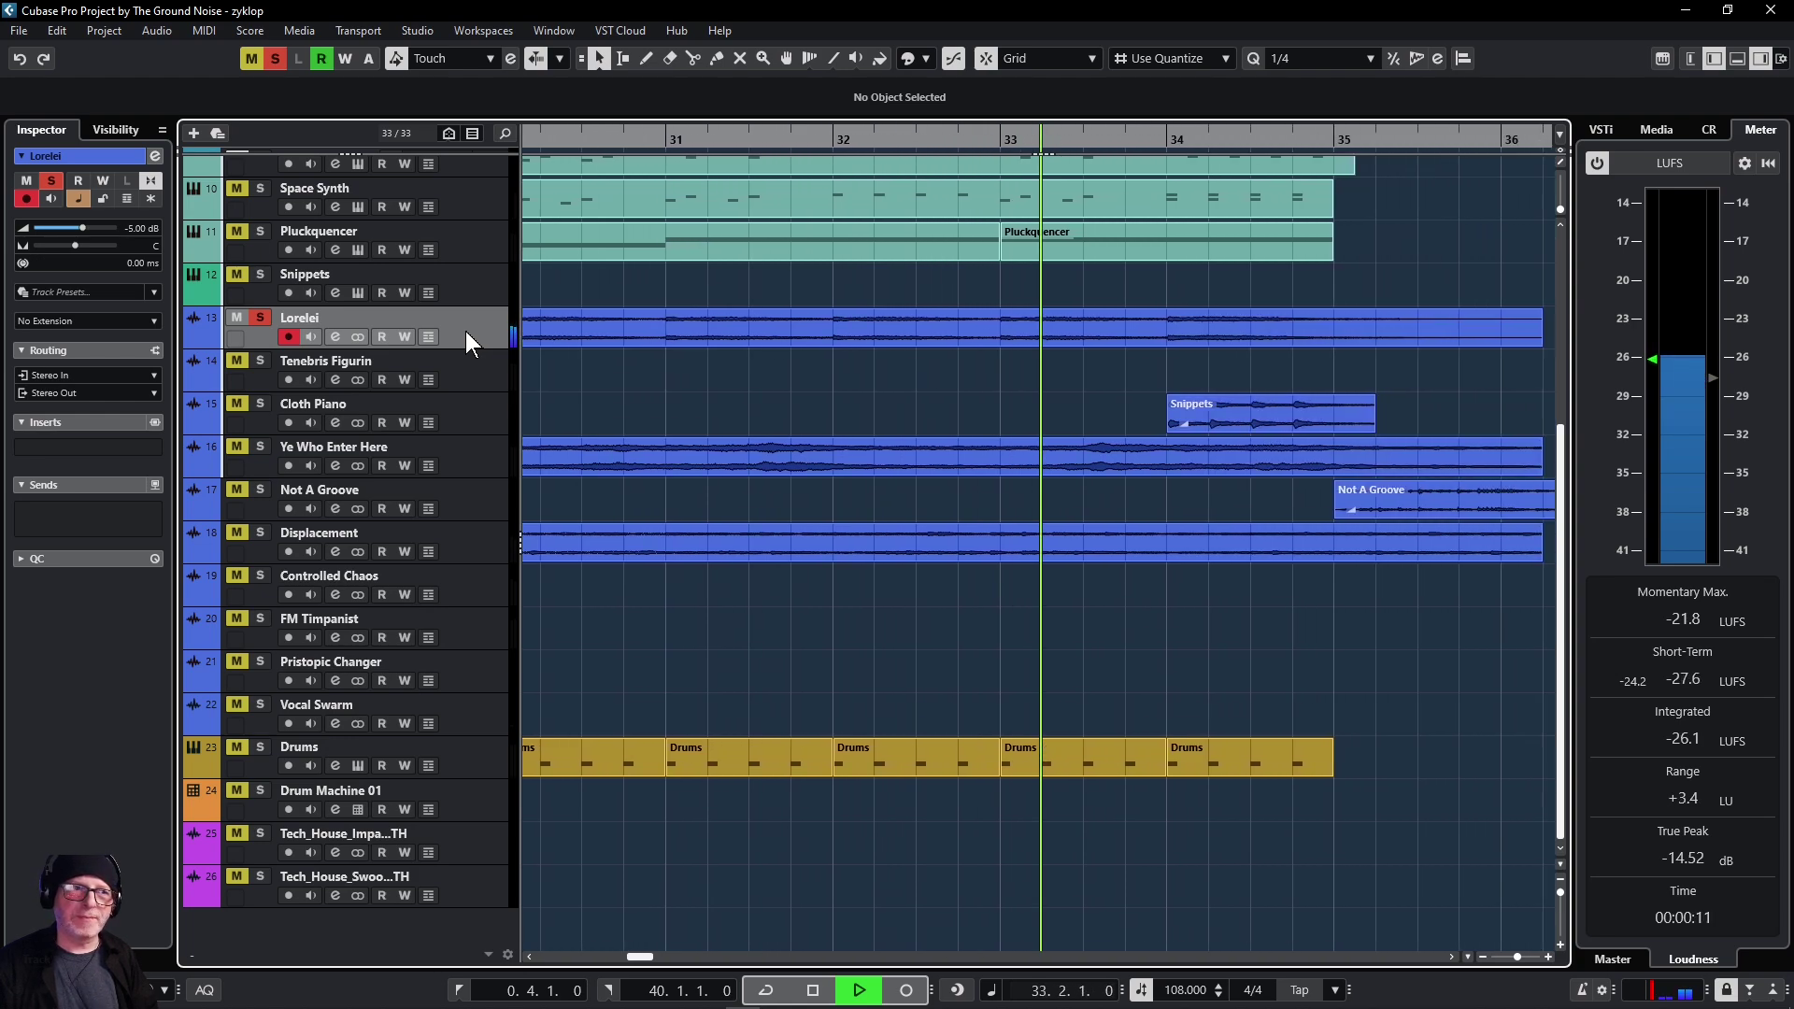
key(space)
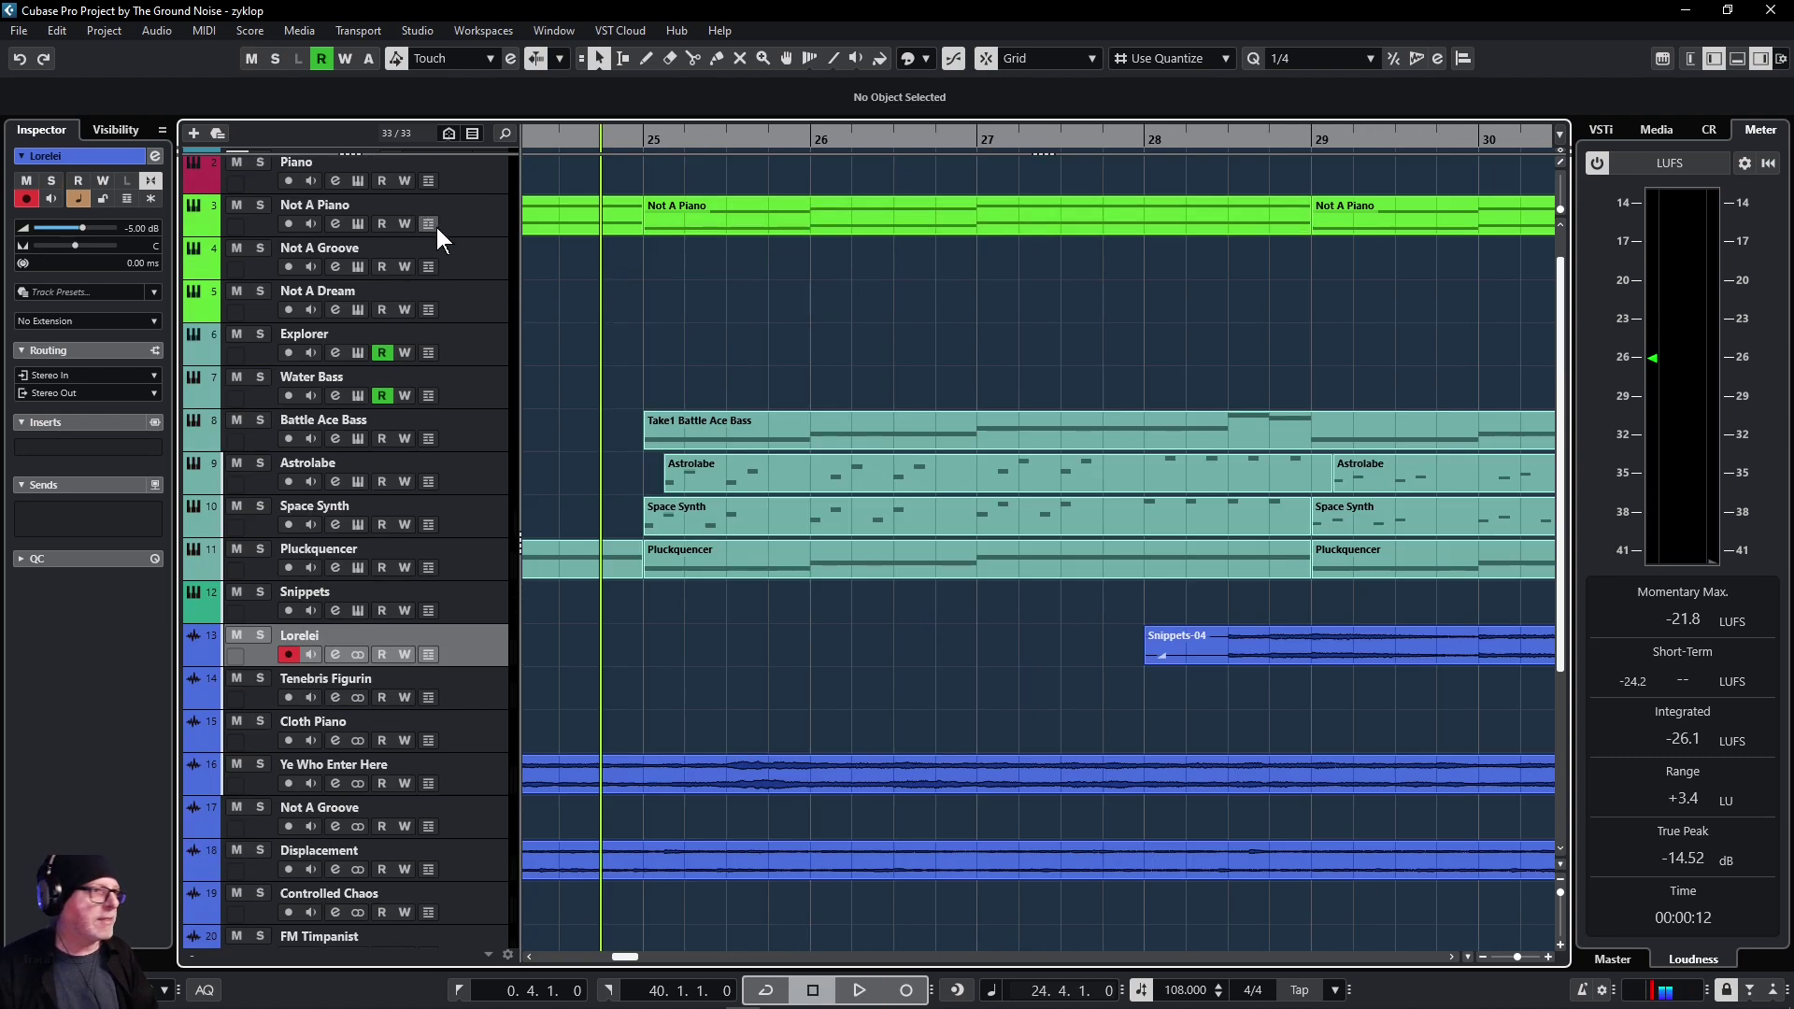
click(258, 207)
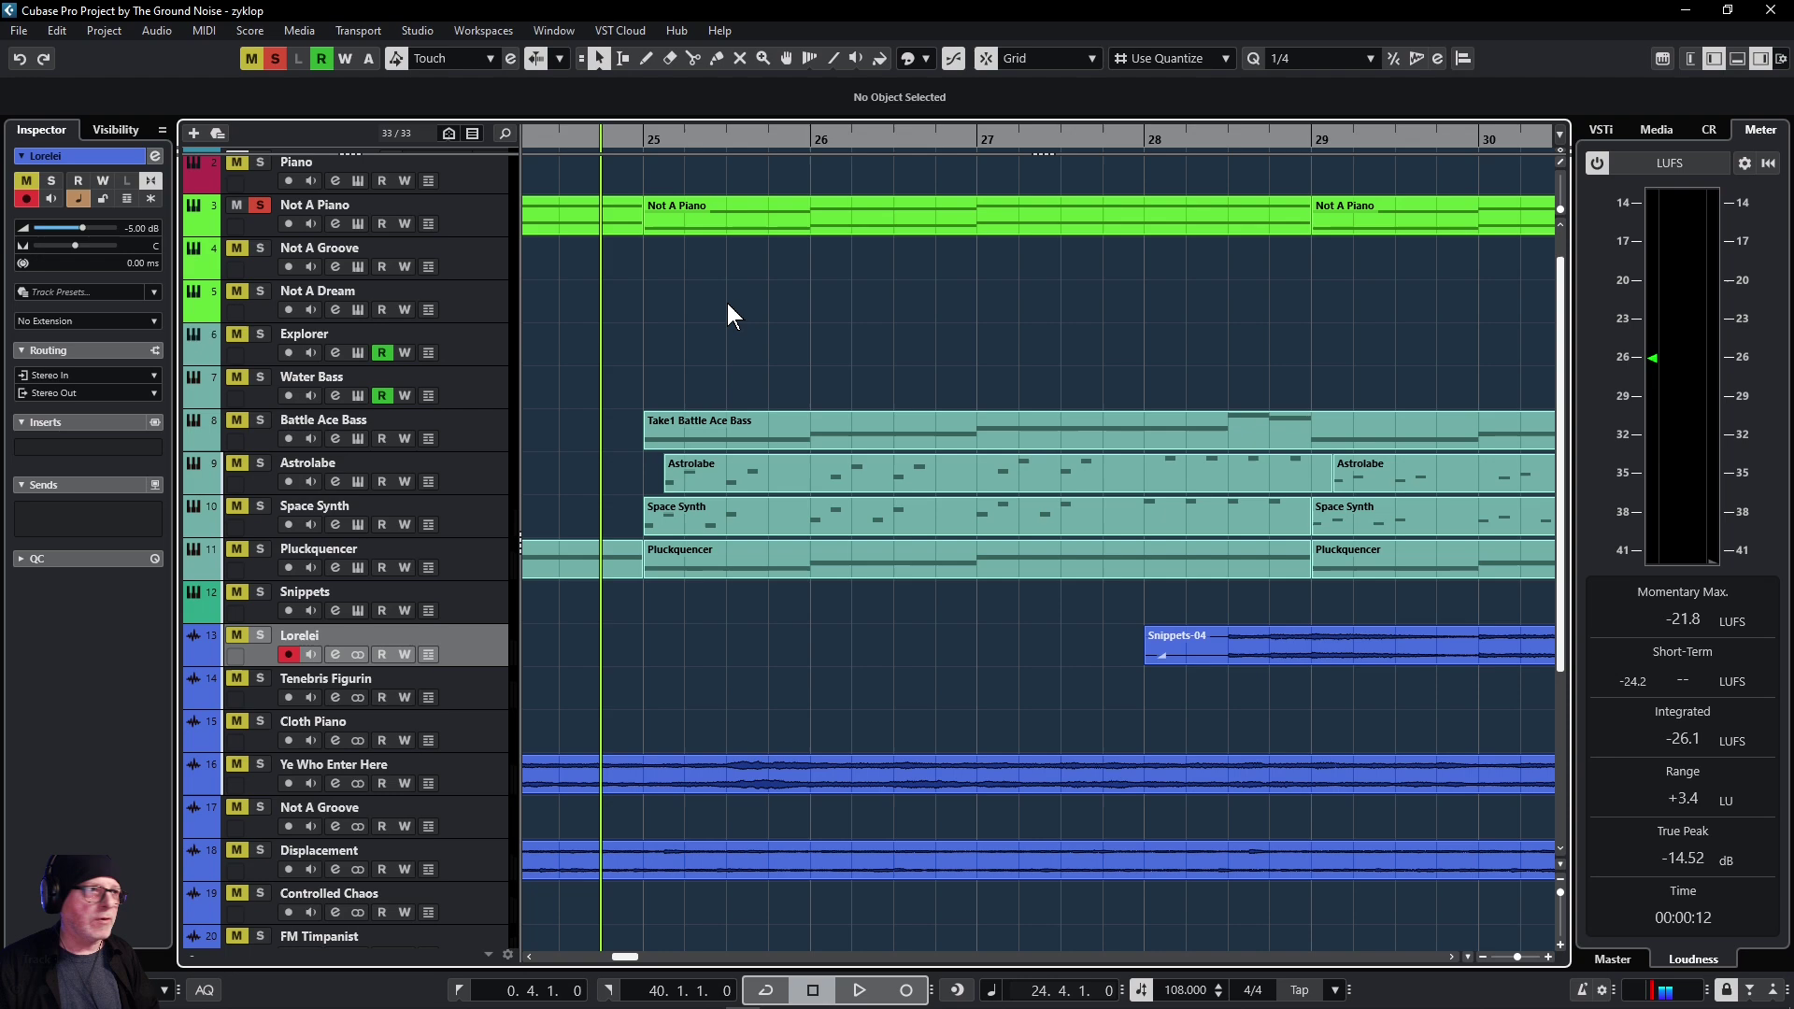
key(space)
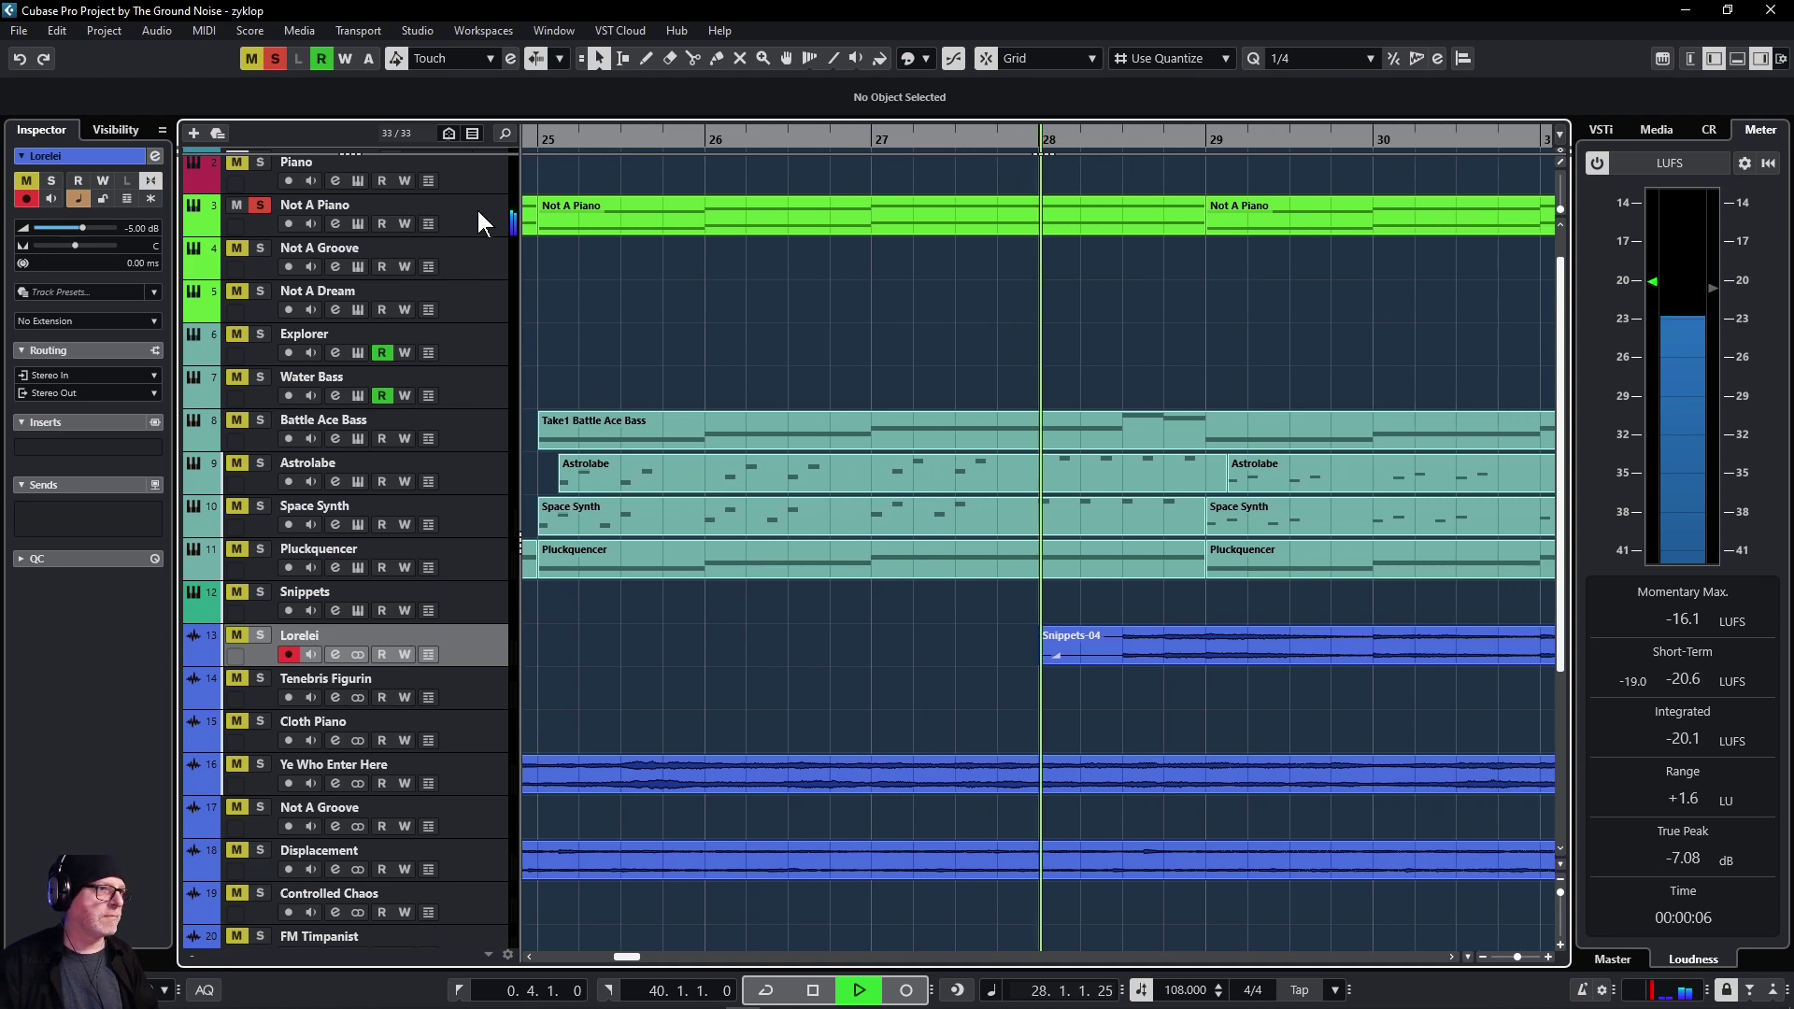
key(space)
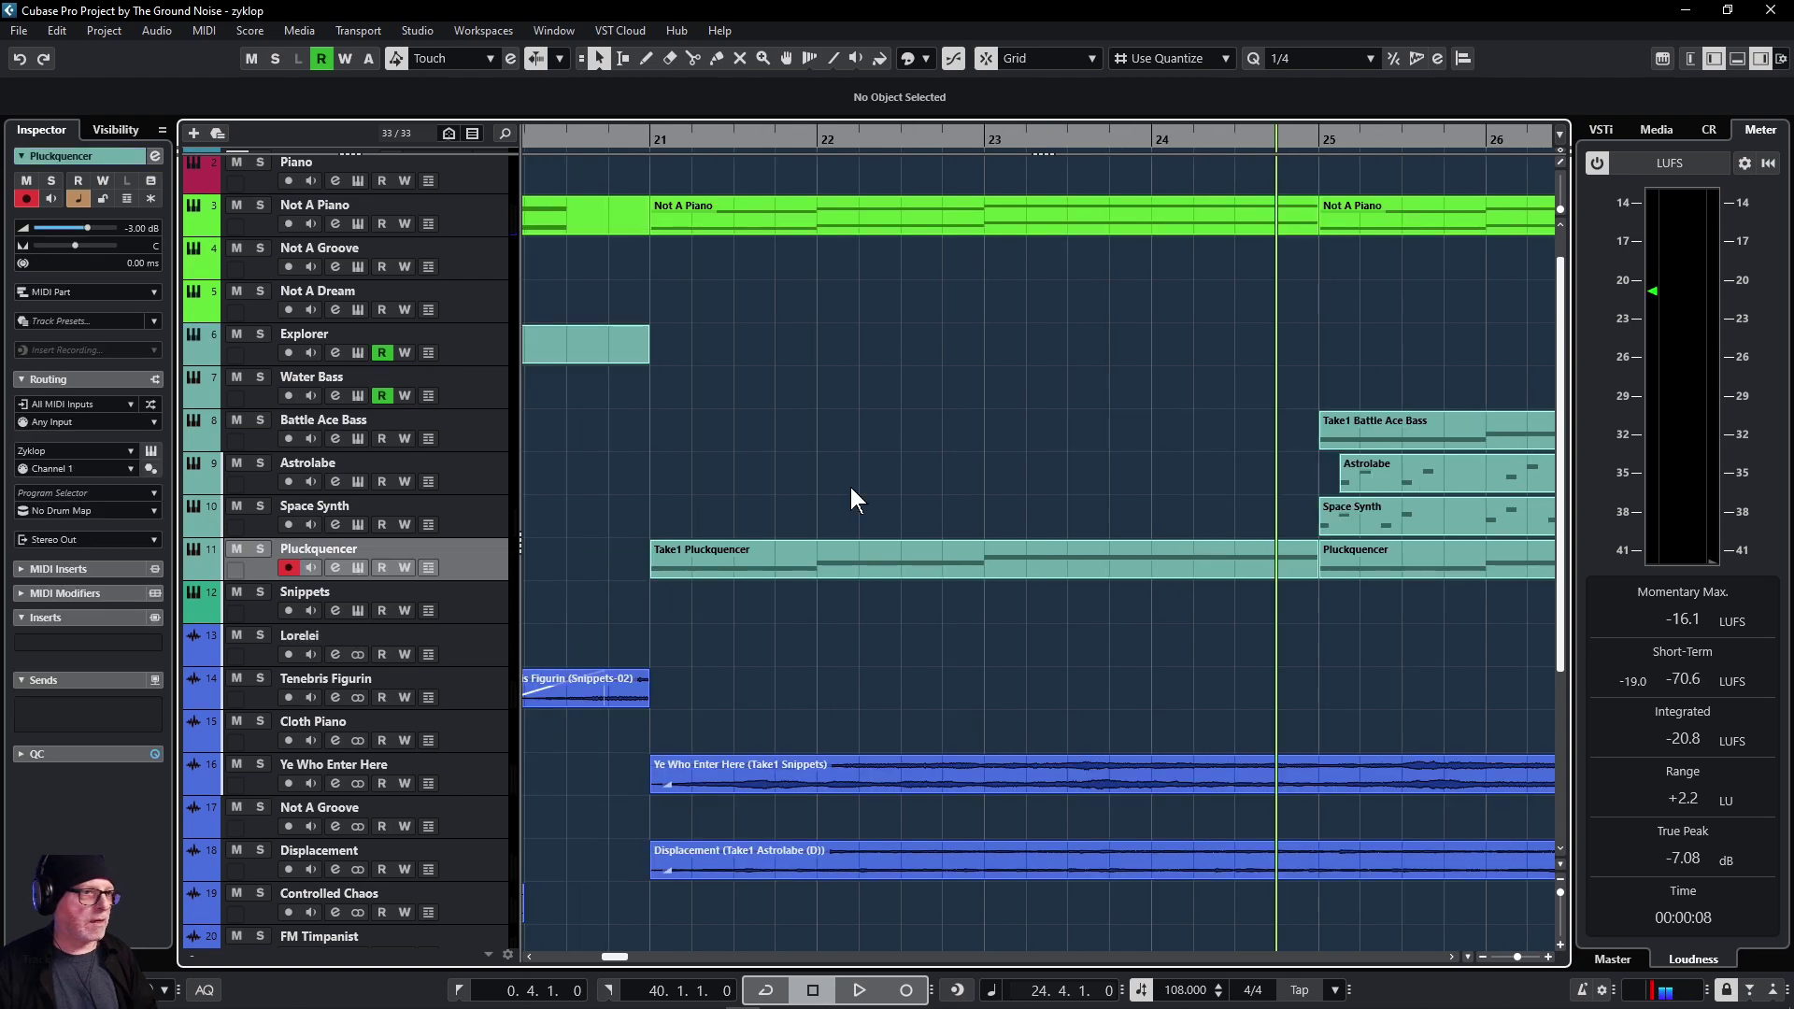
Step: Solo the Pluckquencer track, play it from just before bar 21, and stop
key(KP_Subtract)
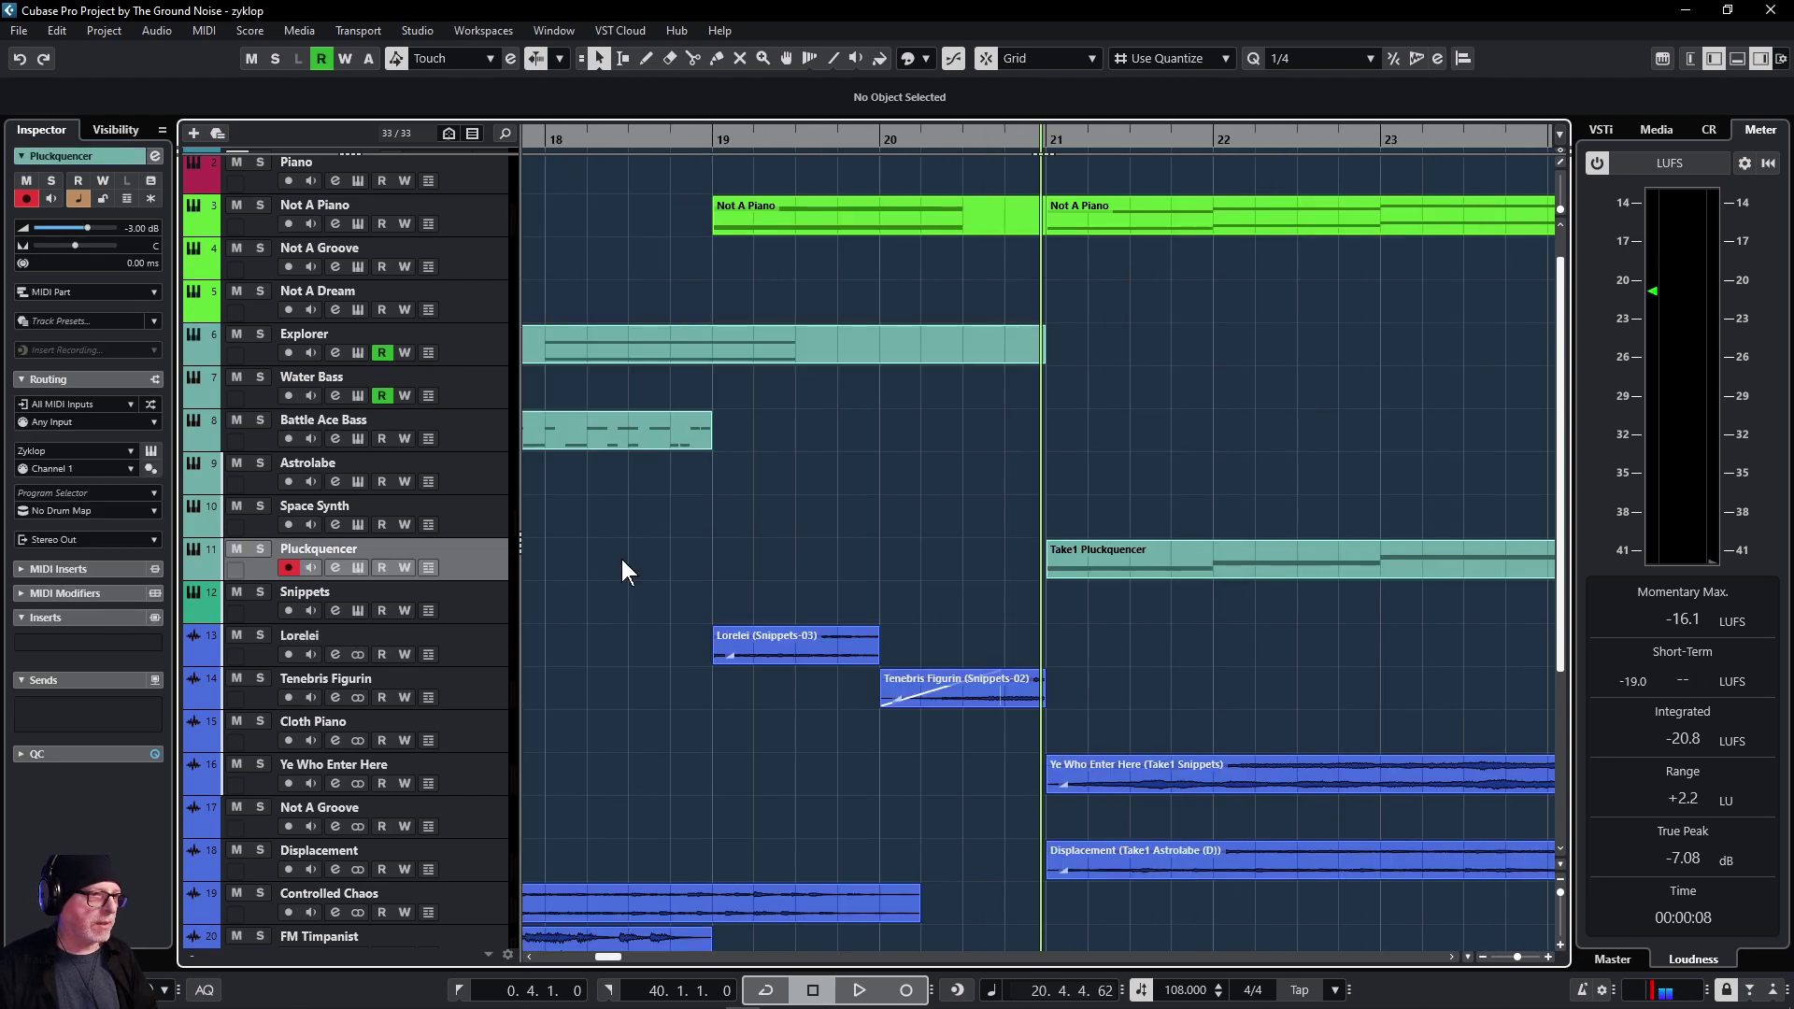
click(260, 550)
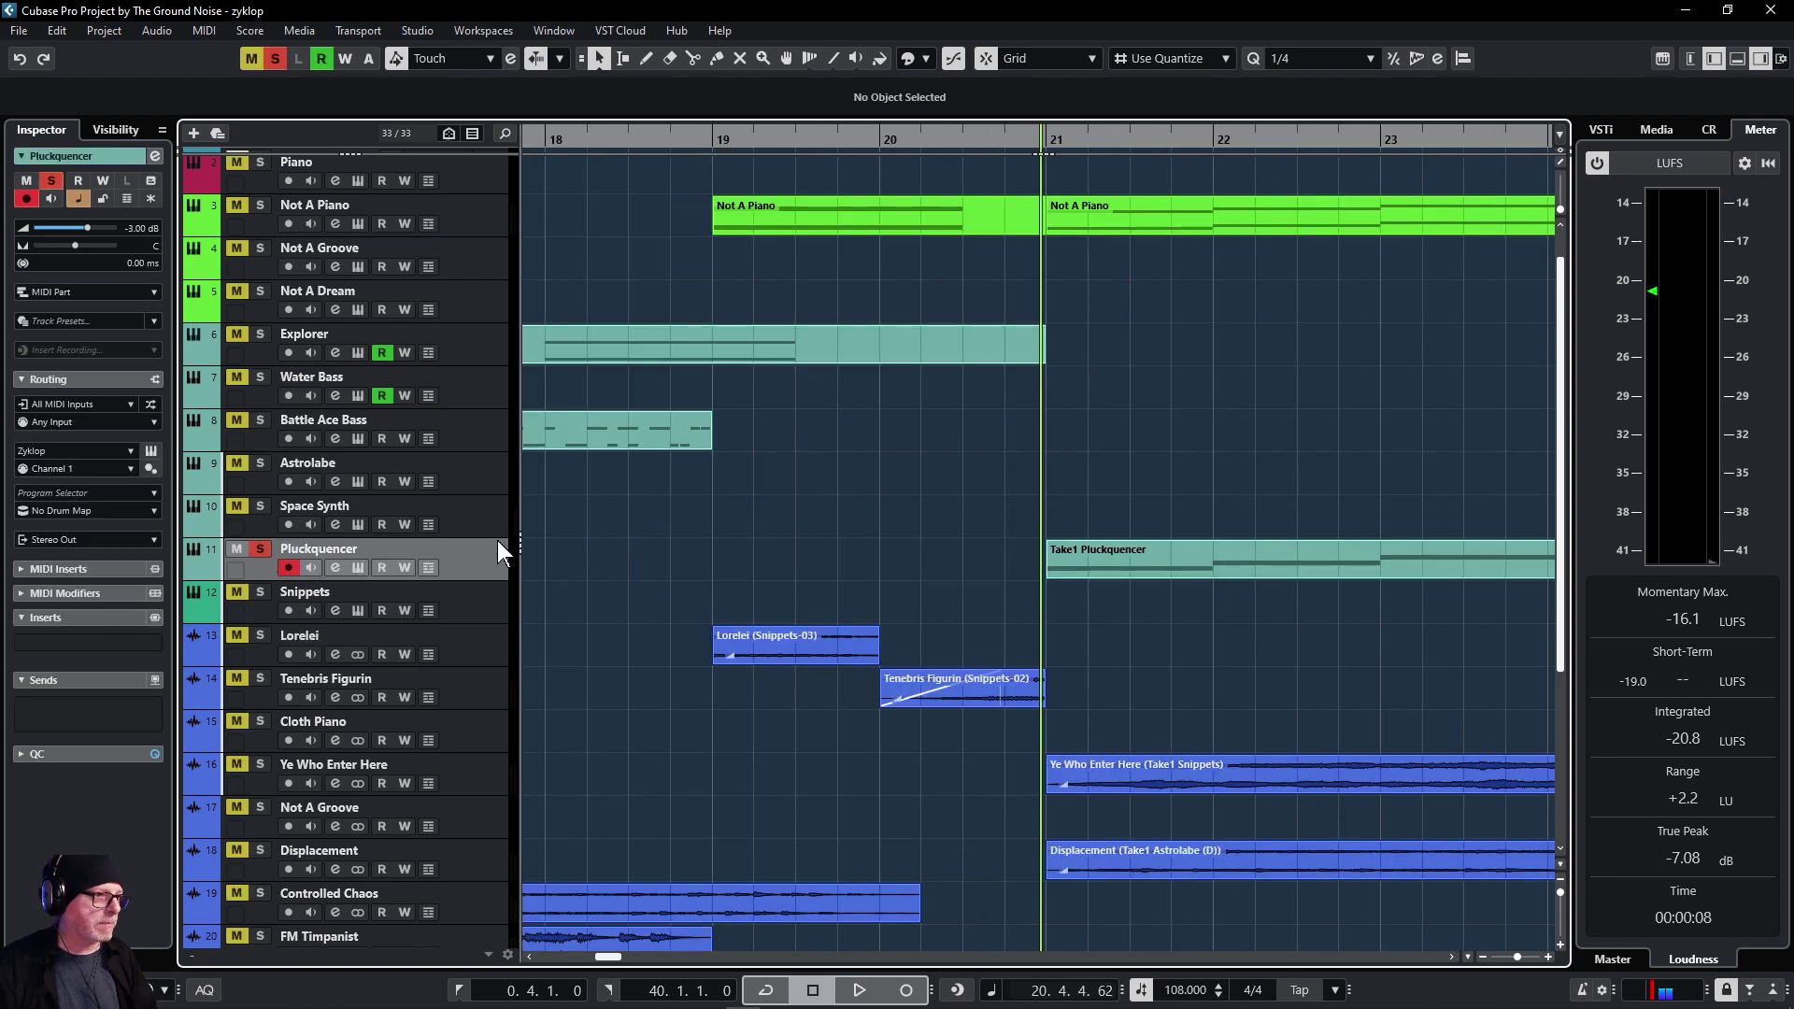
key(space)
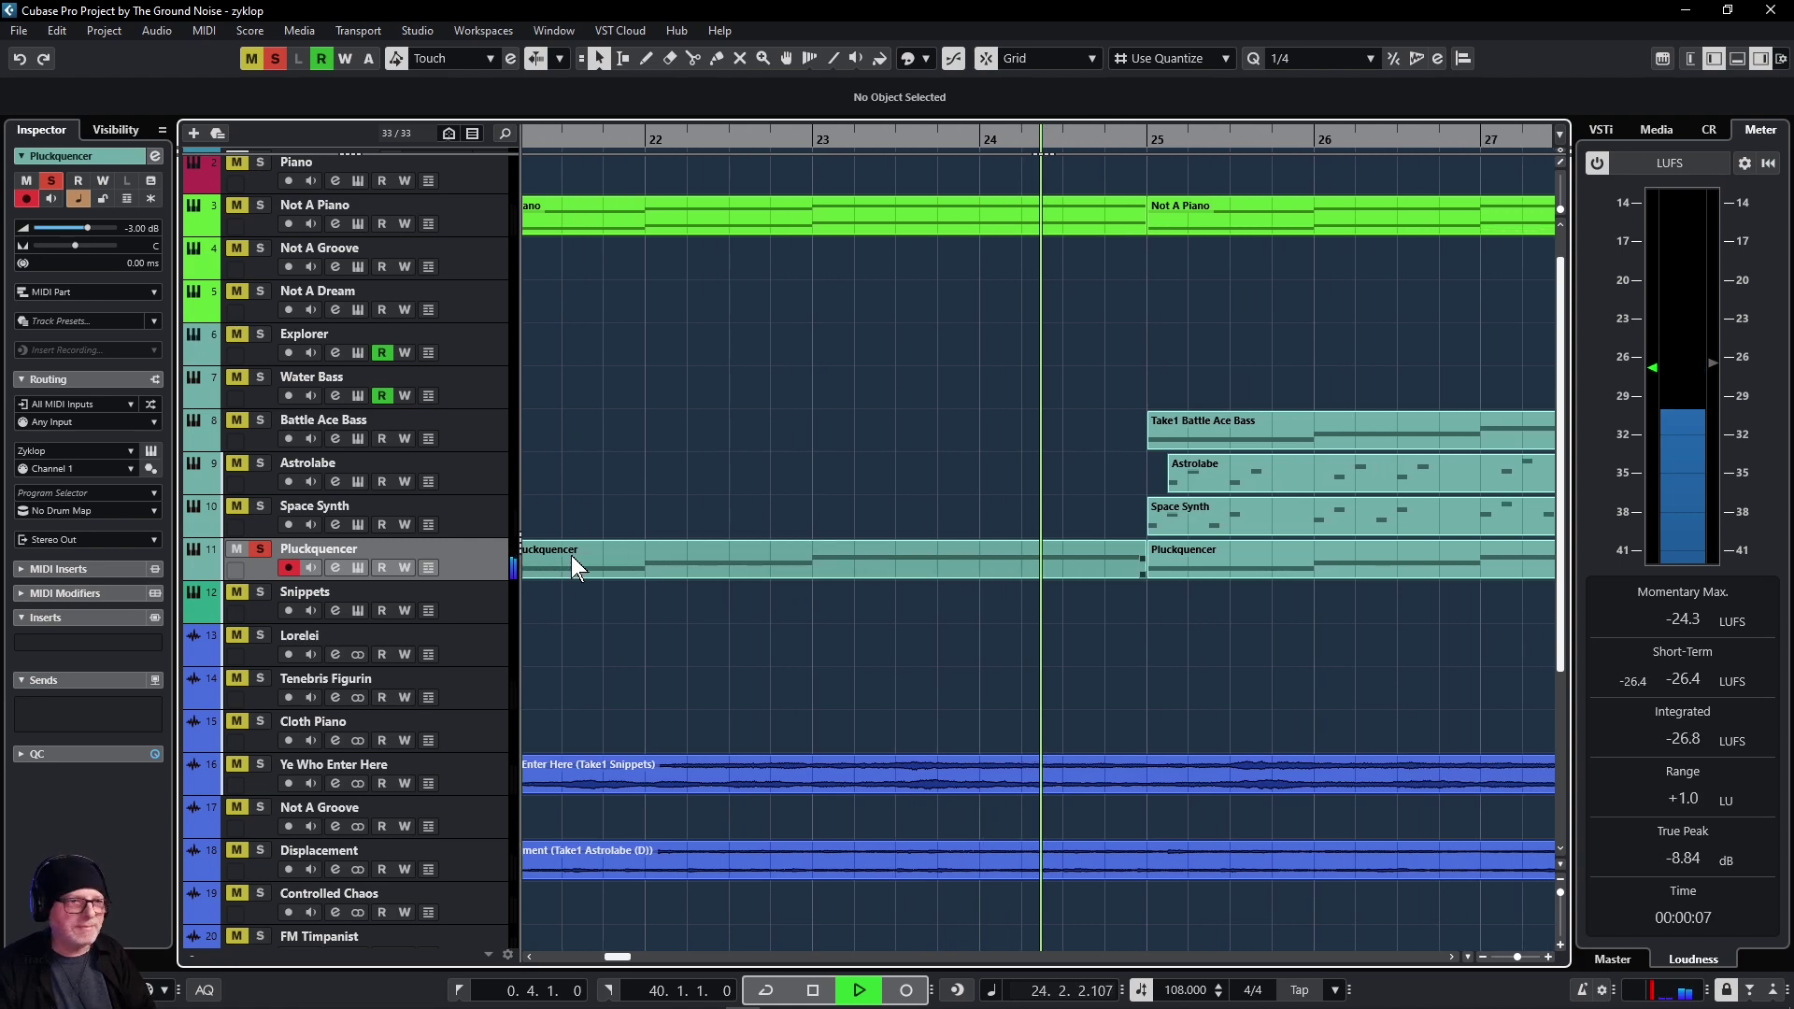
key(space)
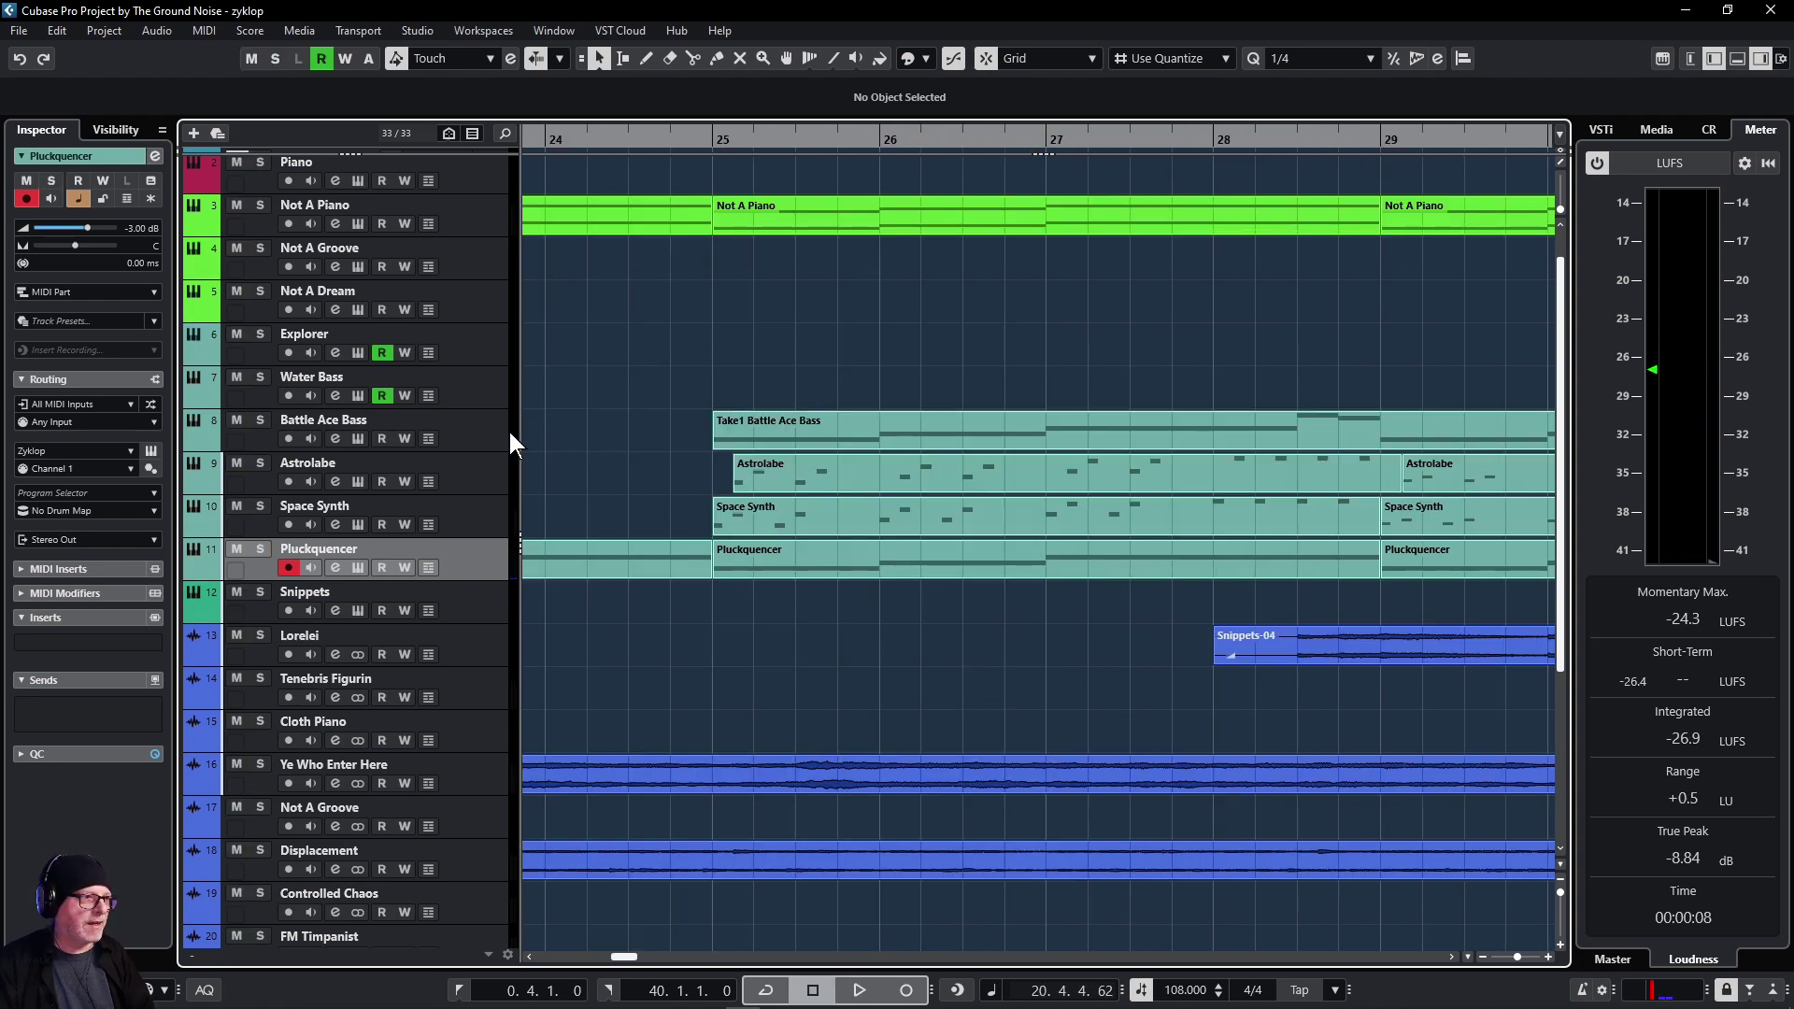
Step: Set the playhead just before bar 25, solo the Battle Ace Bass track, and play it to about bar 35
click(509, 429)
click(683, 428)
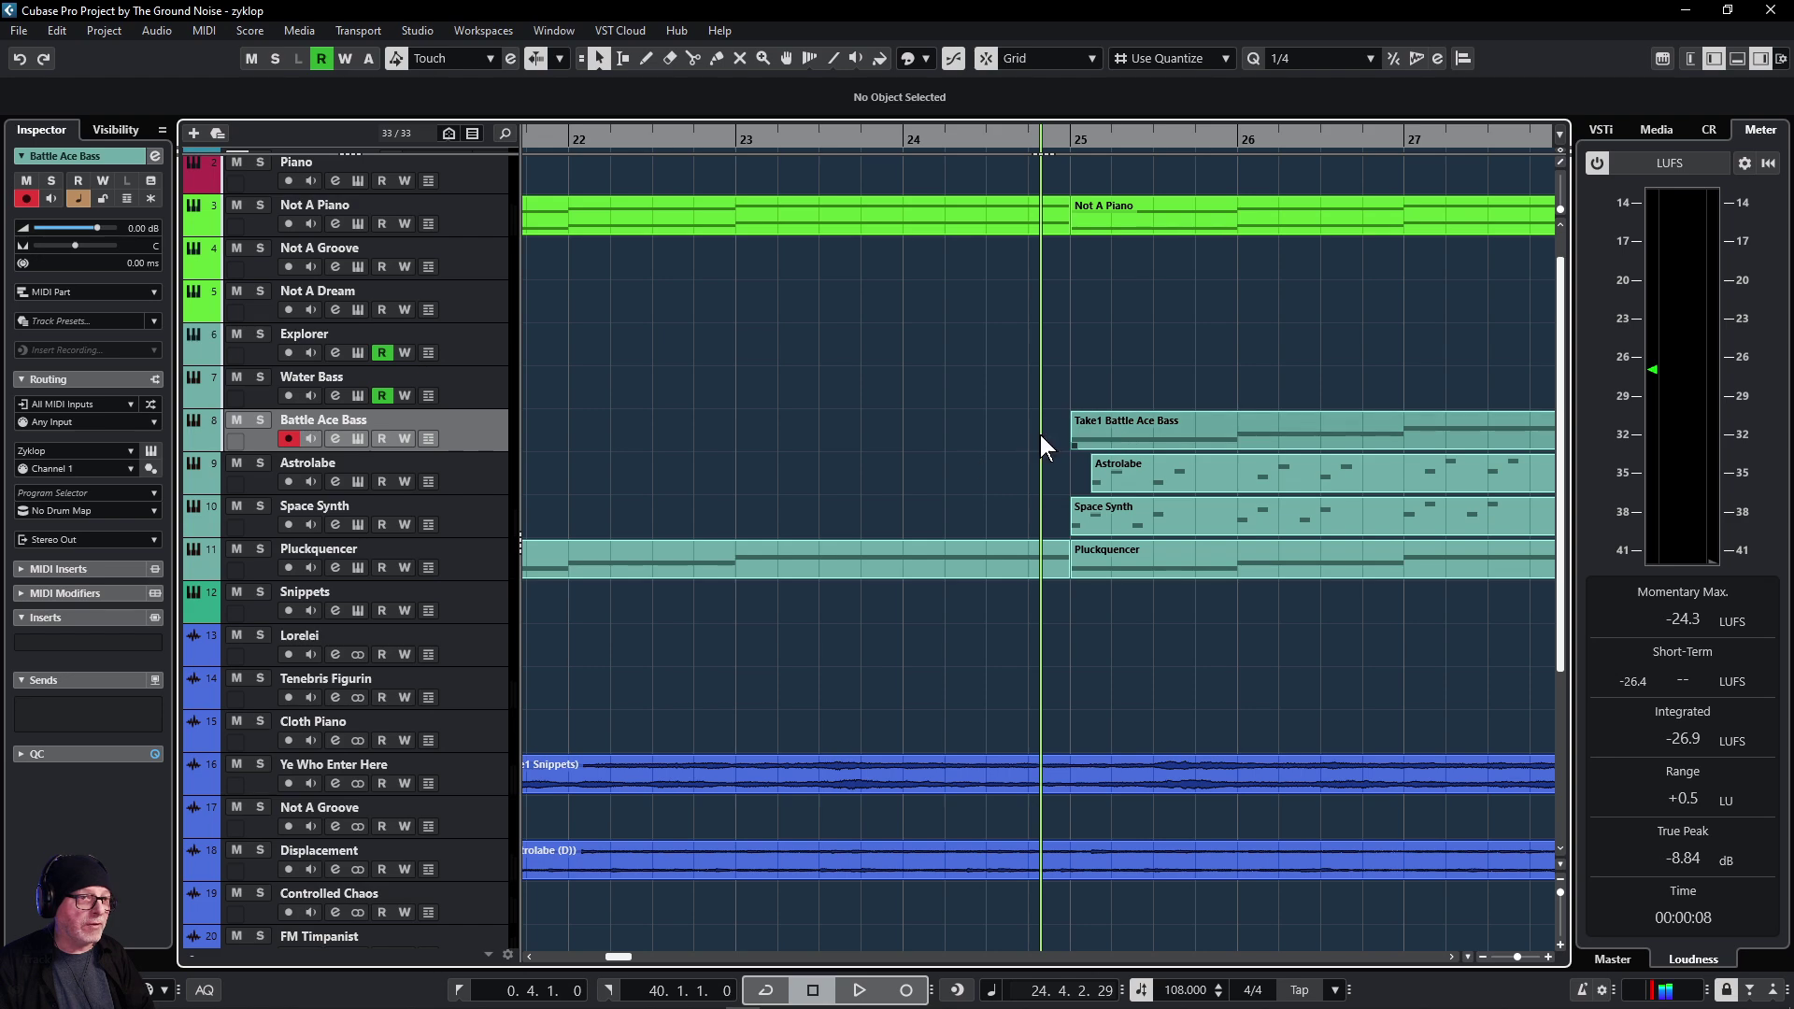
click(261, 420)
key(space)
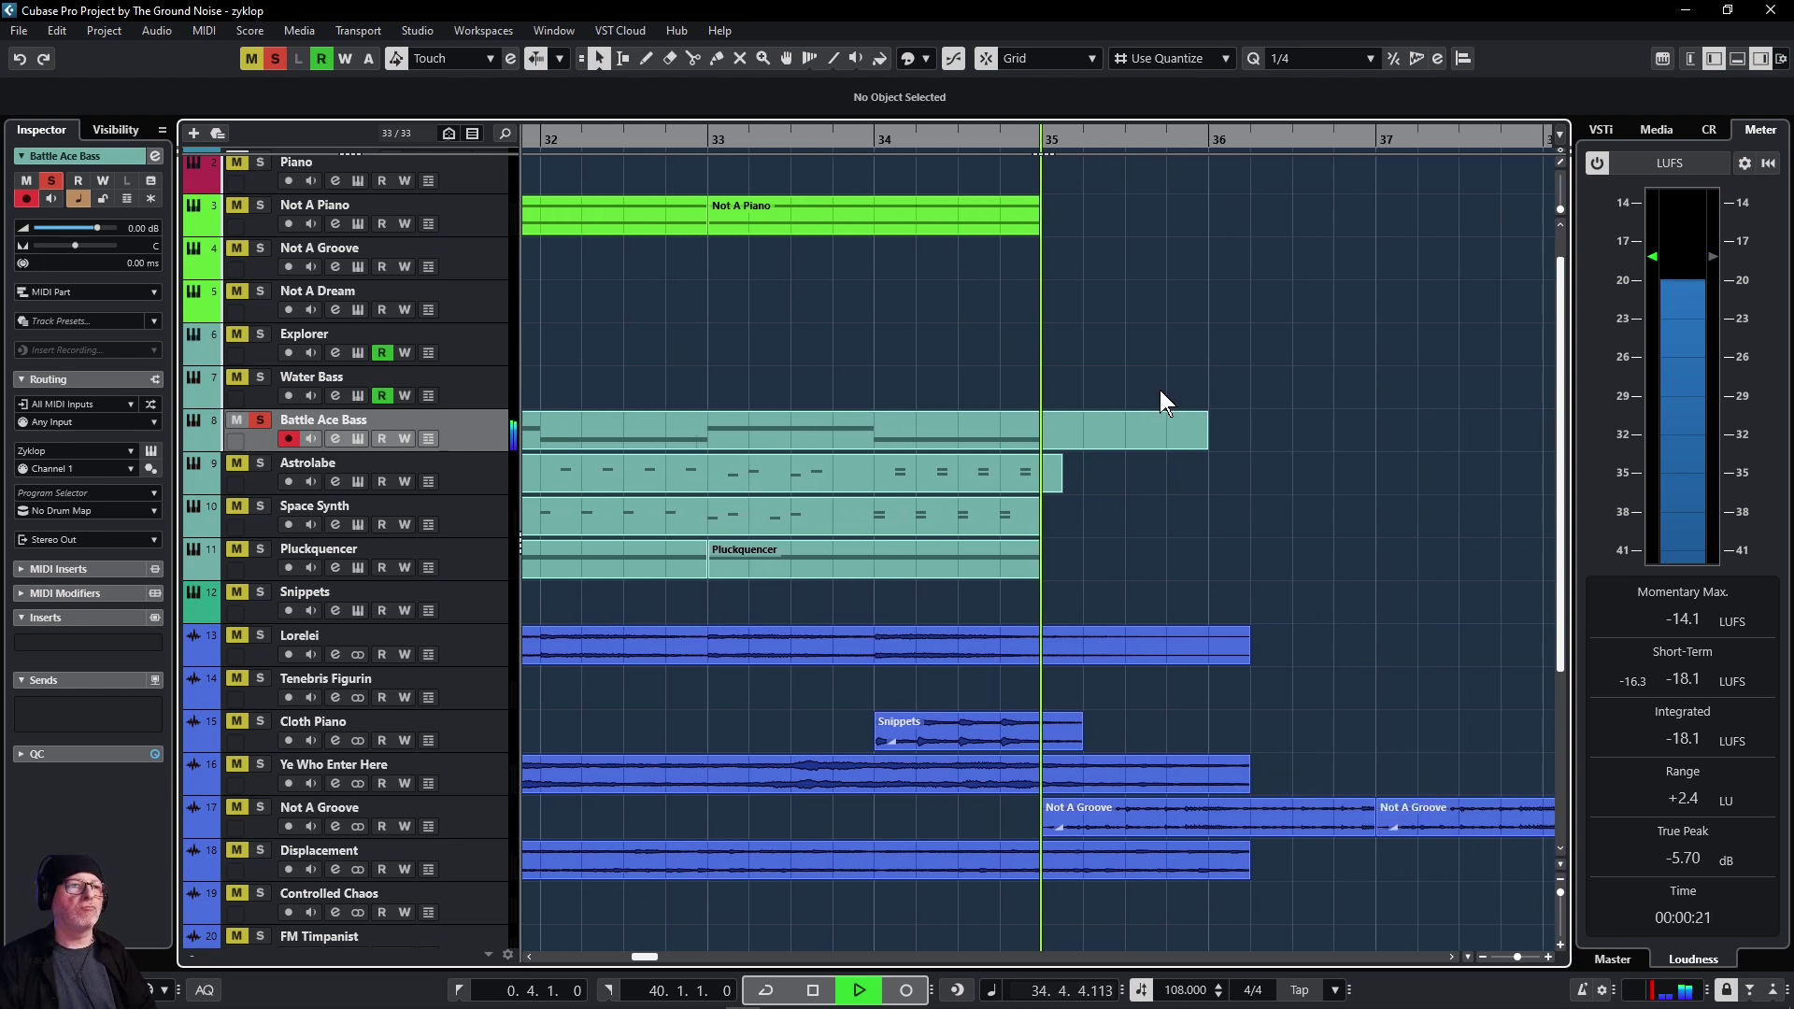
key(space)
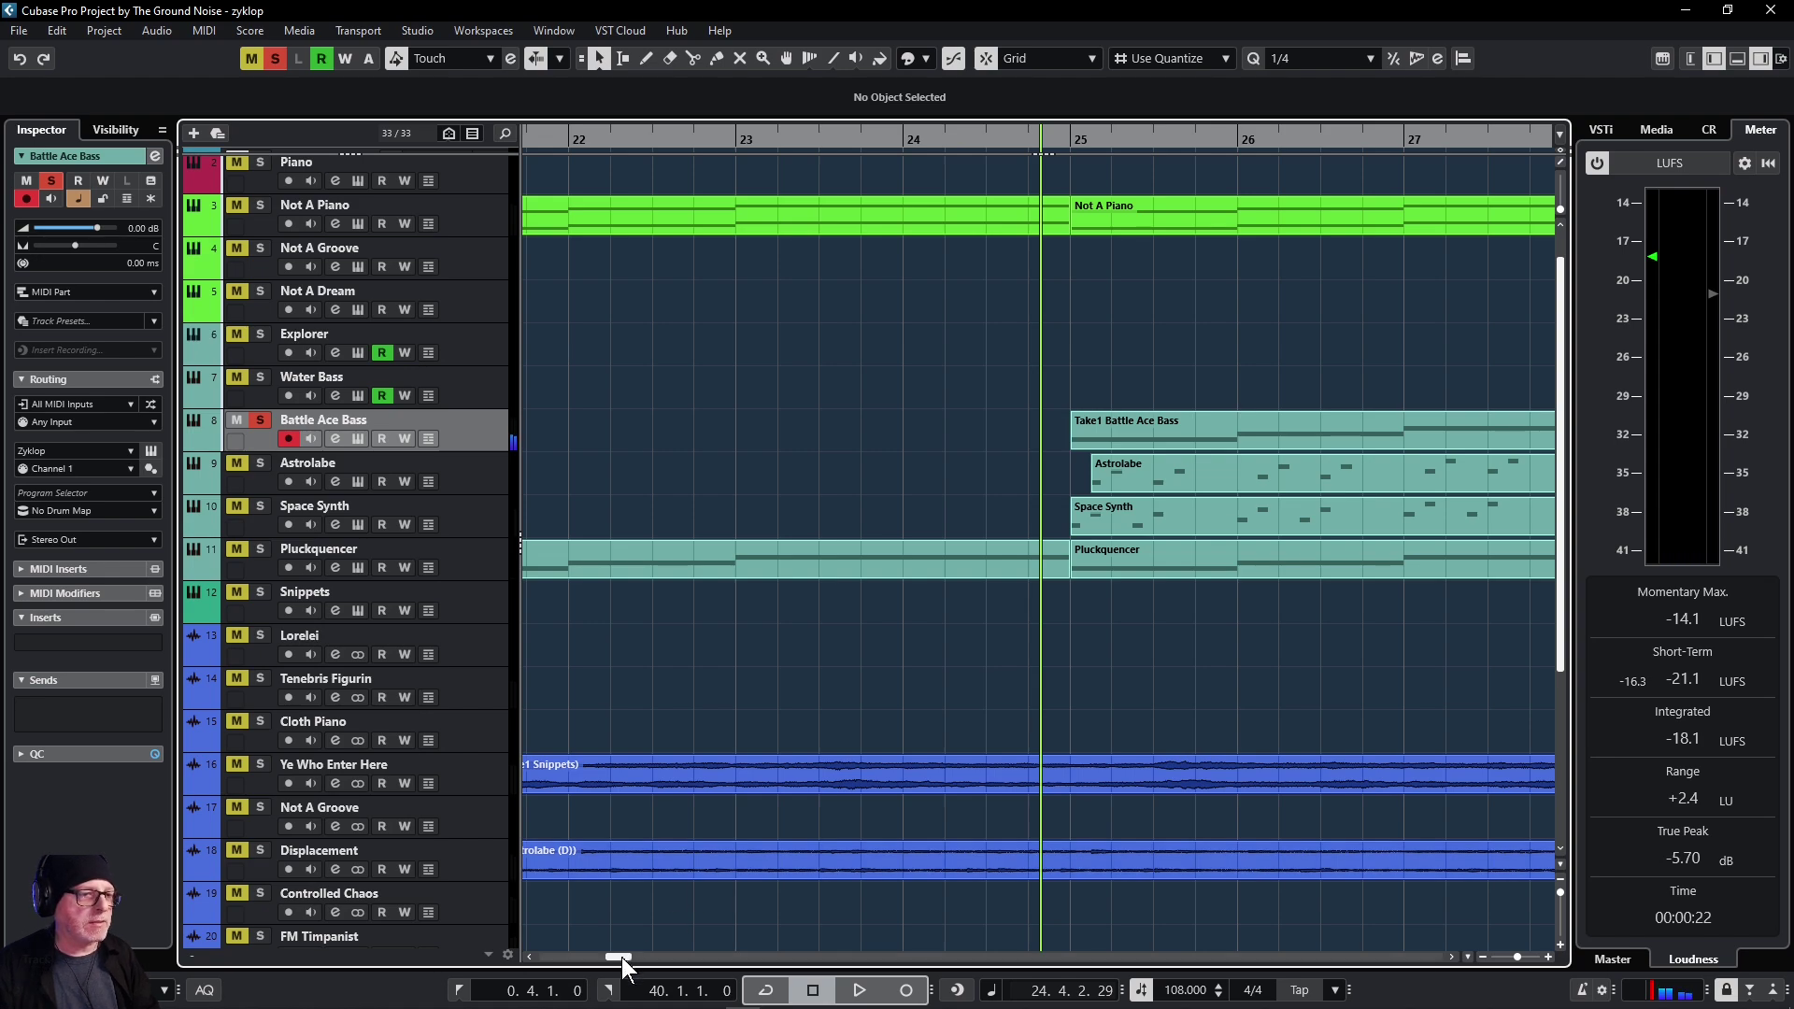
Step: Open the Take1 Battle Ace Bass part for note editing around bar 33 and inspect its Aftertouch lane
drag(626, 956, 639, 957)
click(961, 430)
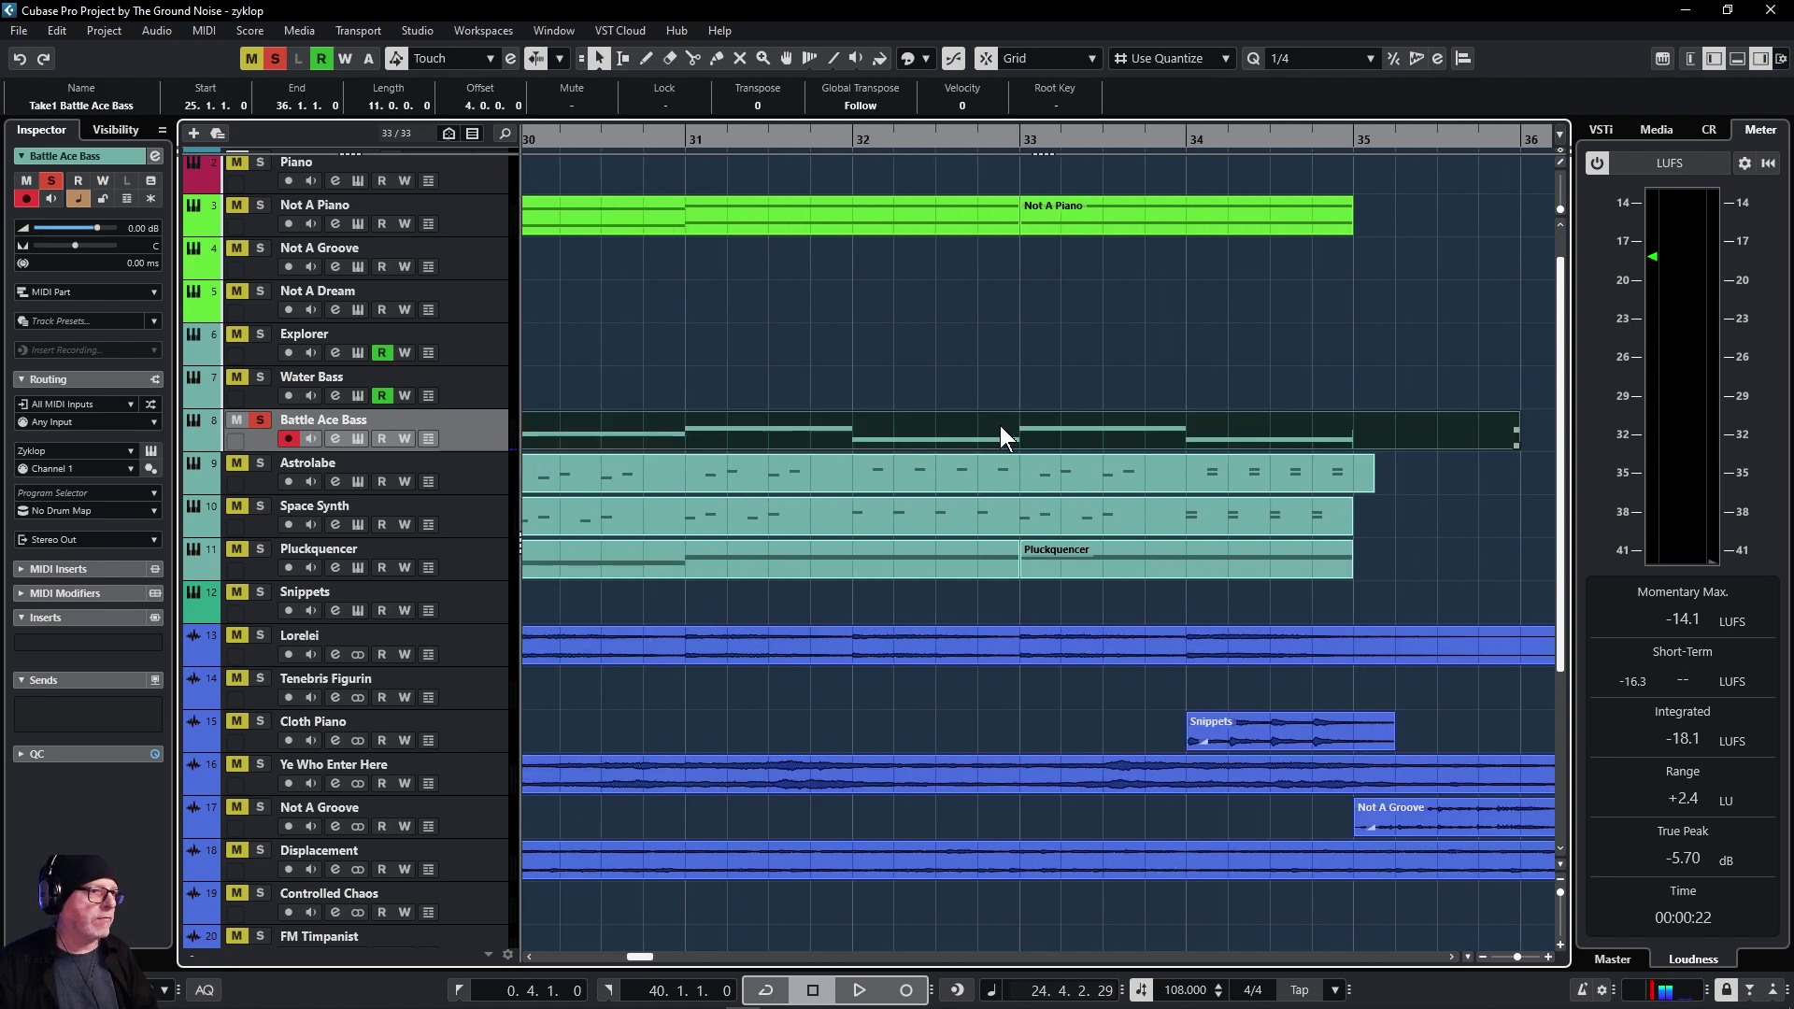
click(1017, 383)
double_click(1101, 429)
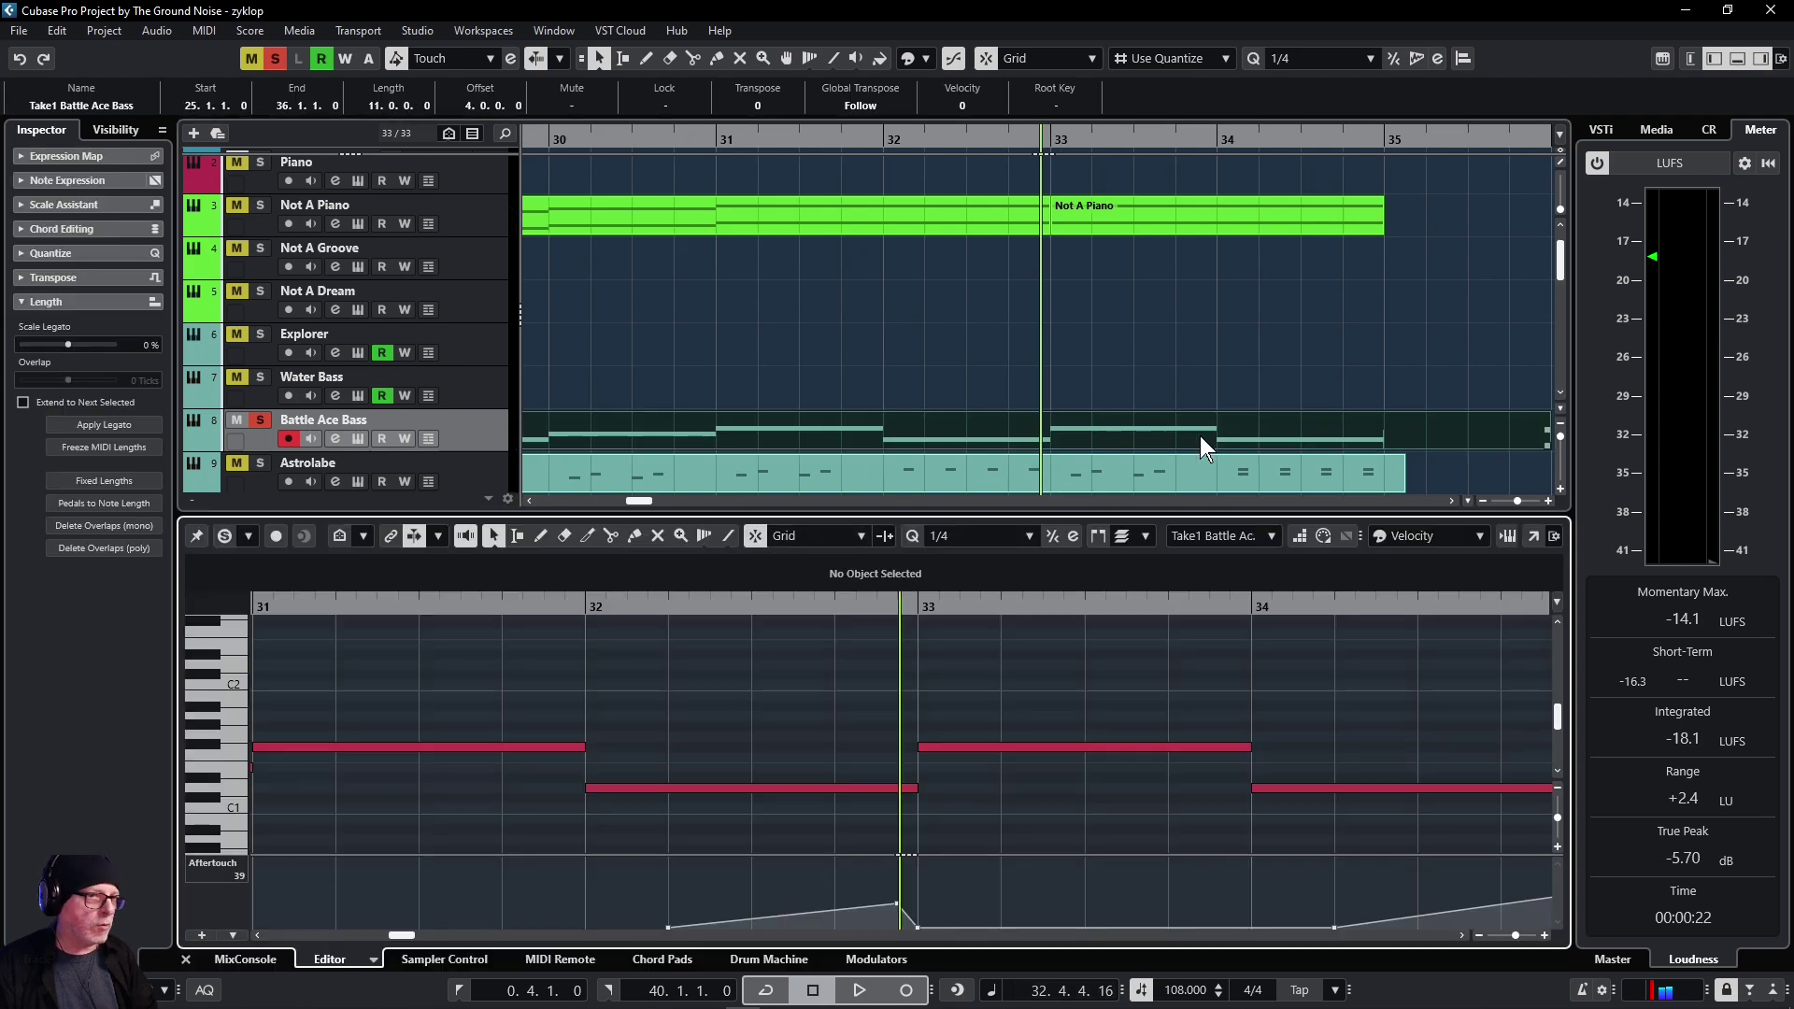
click(217, 864)
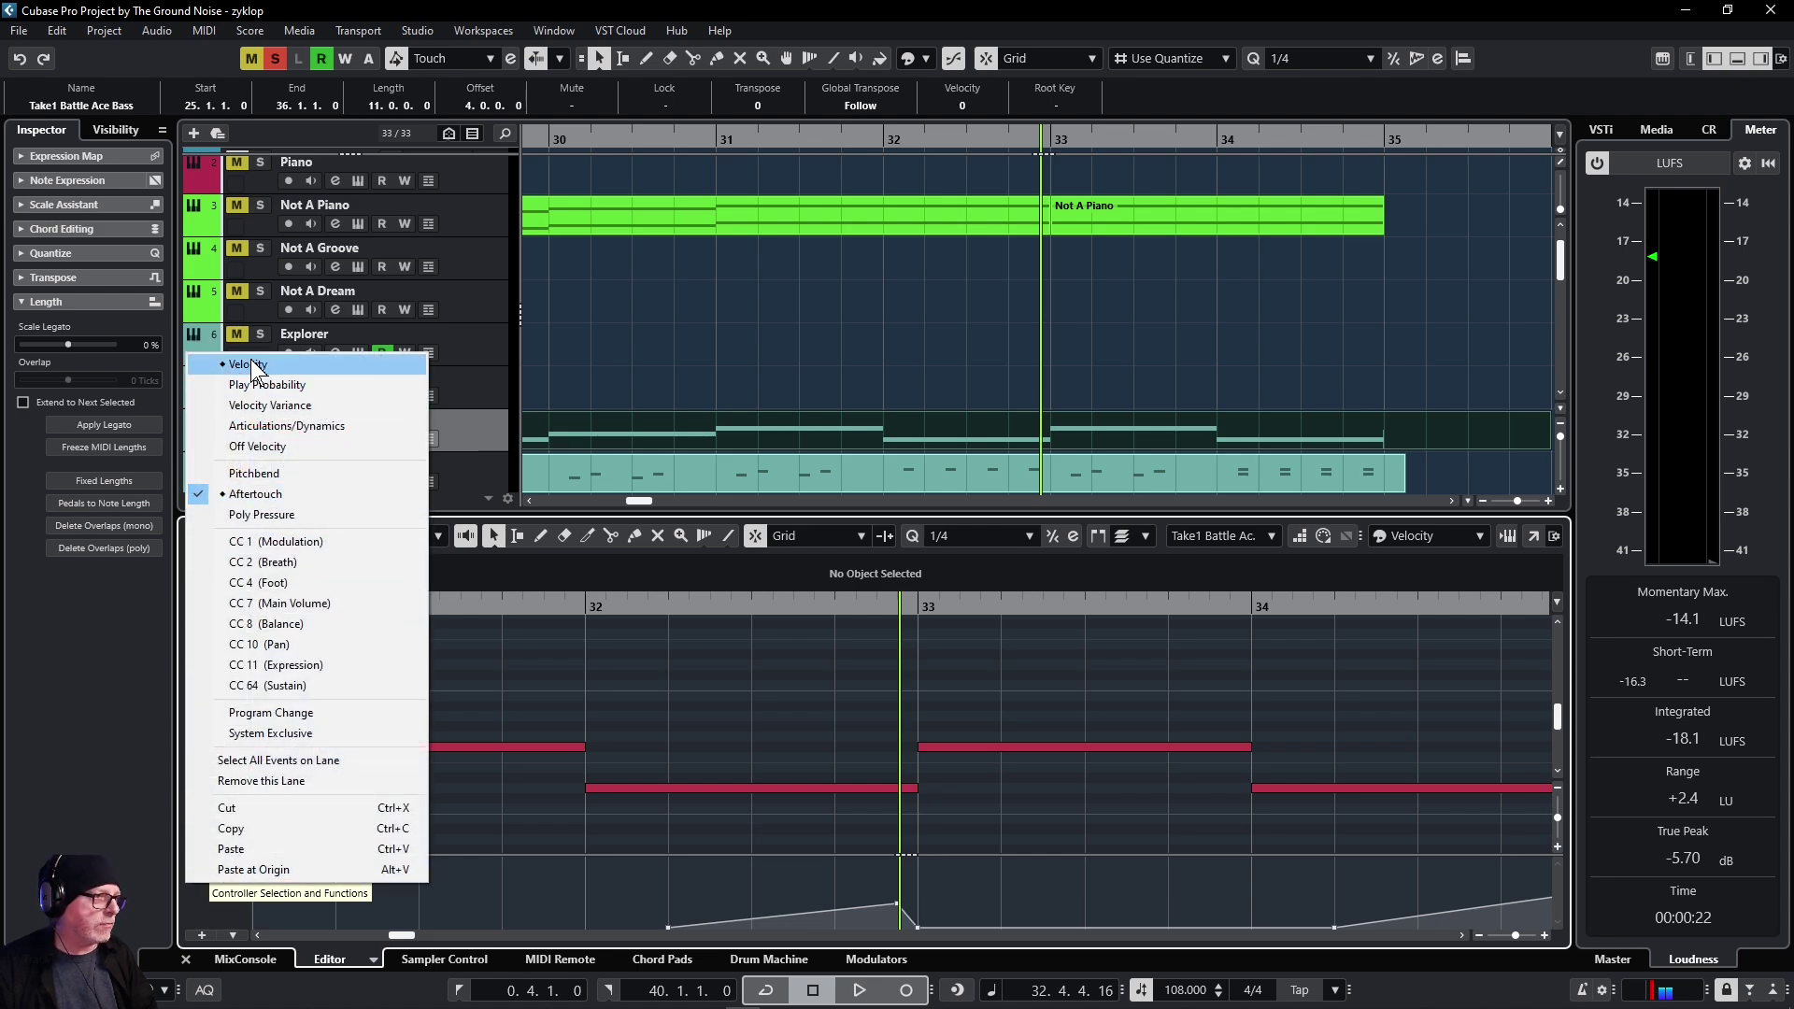
click(231, 910)
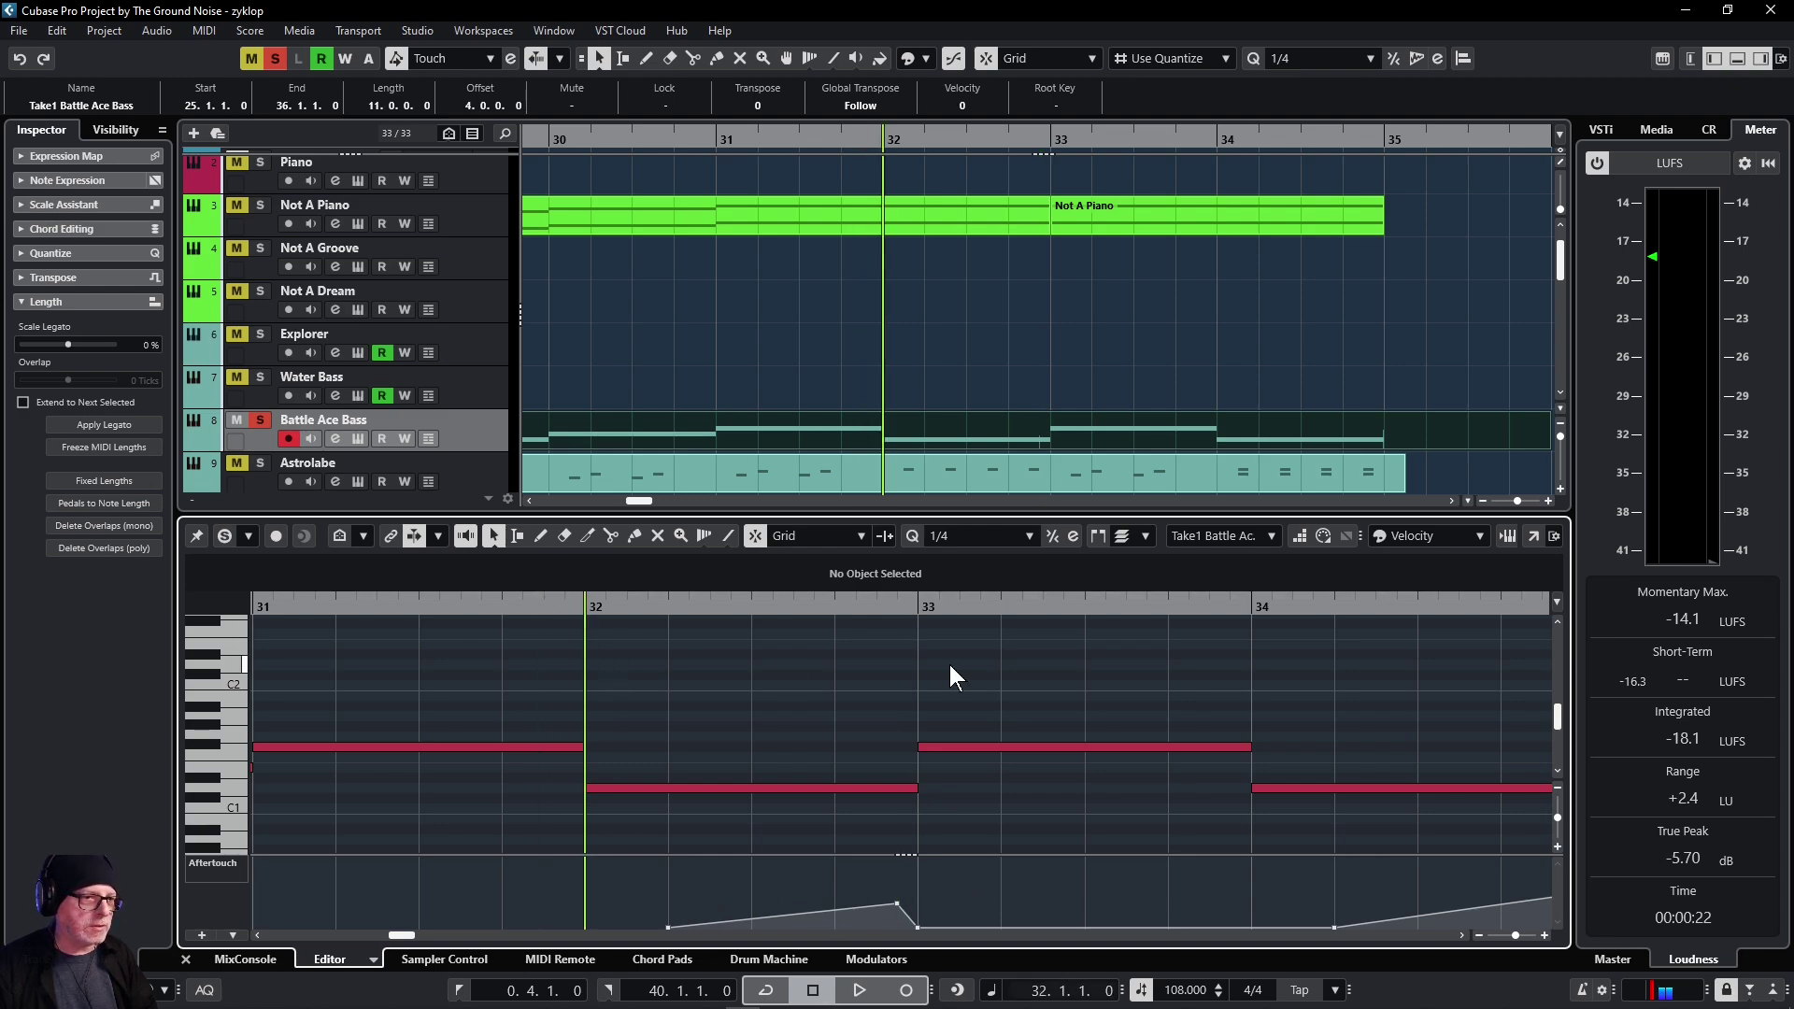
Step: Play the soloed bass part from bar 32, following the Aftertouch ramps up to bar 35, and stop
key(space)
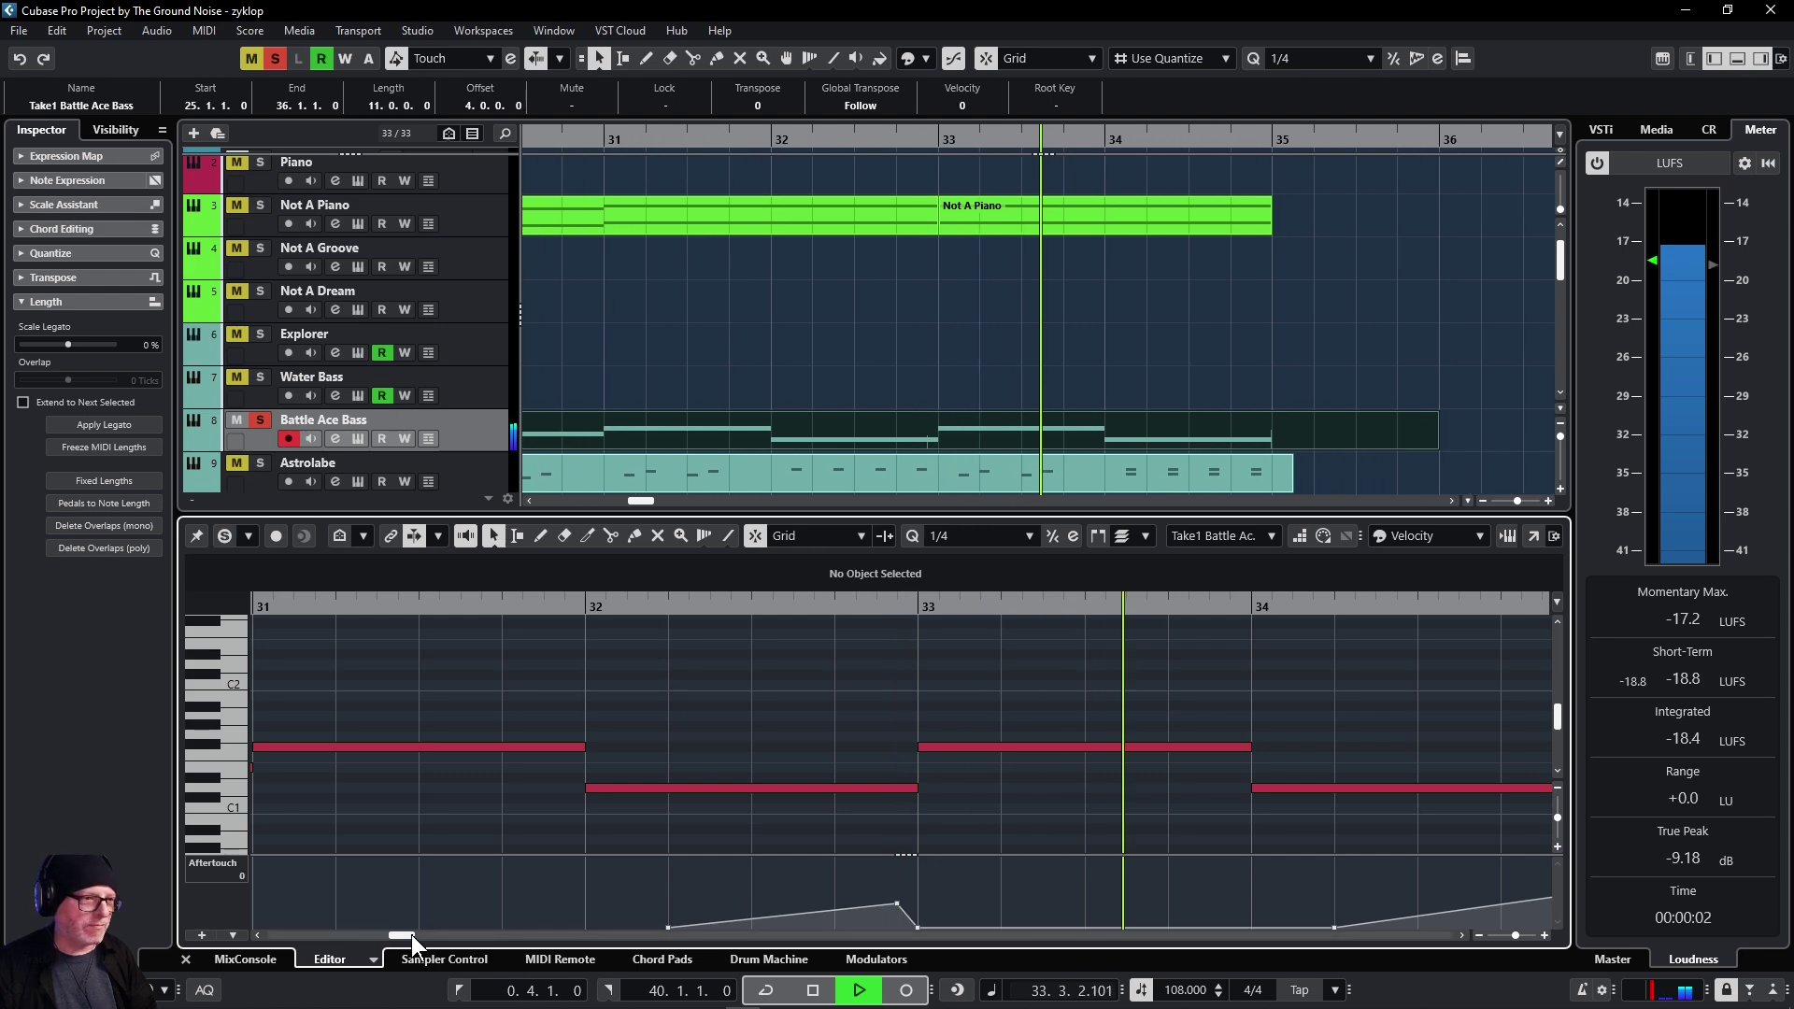
scroll(401, 936, down, 3)
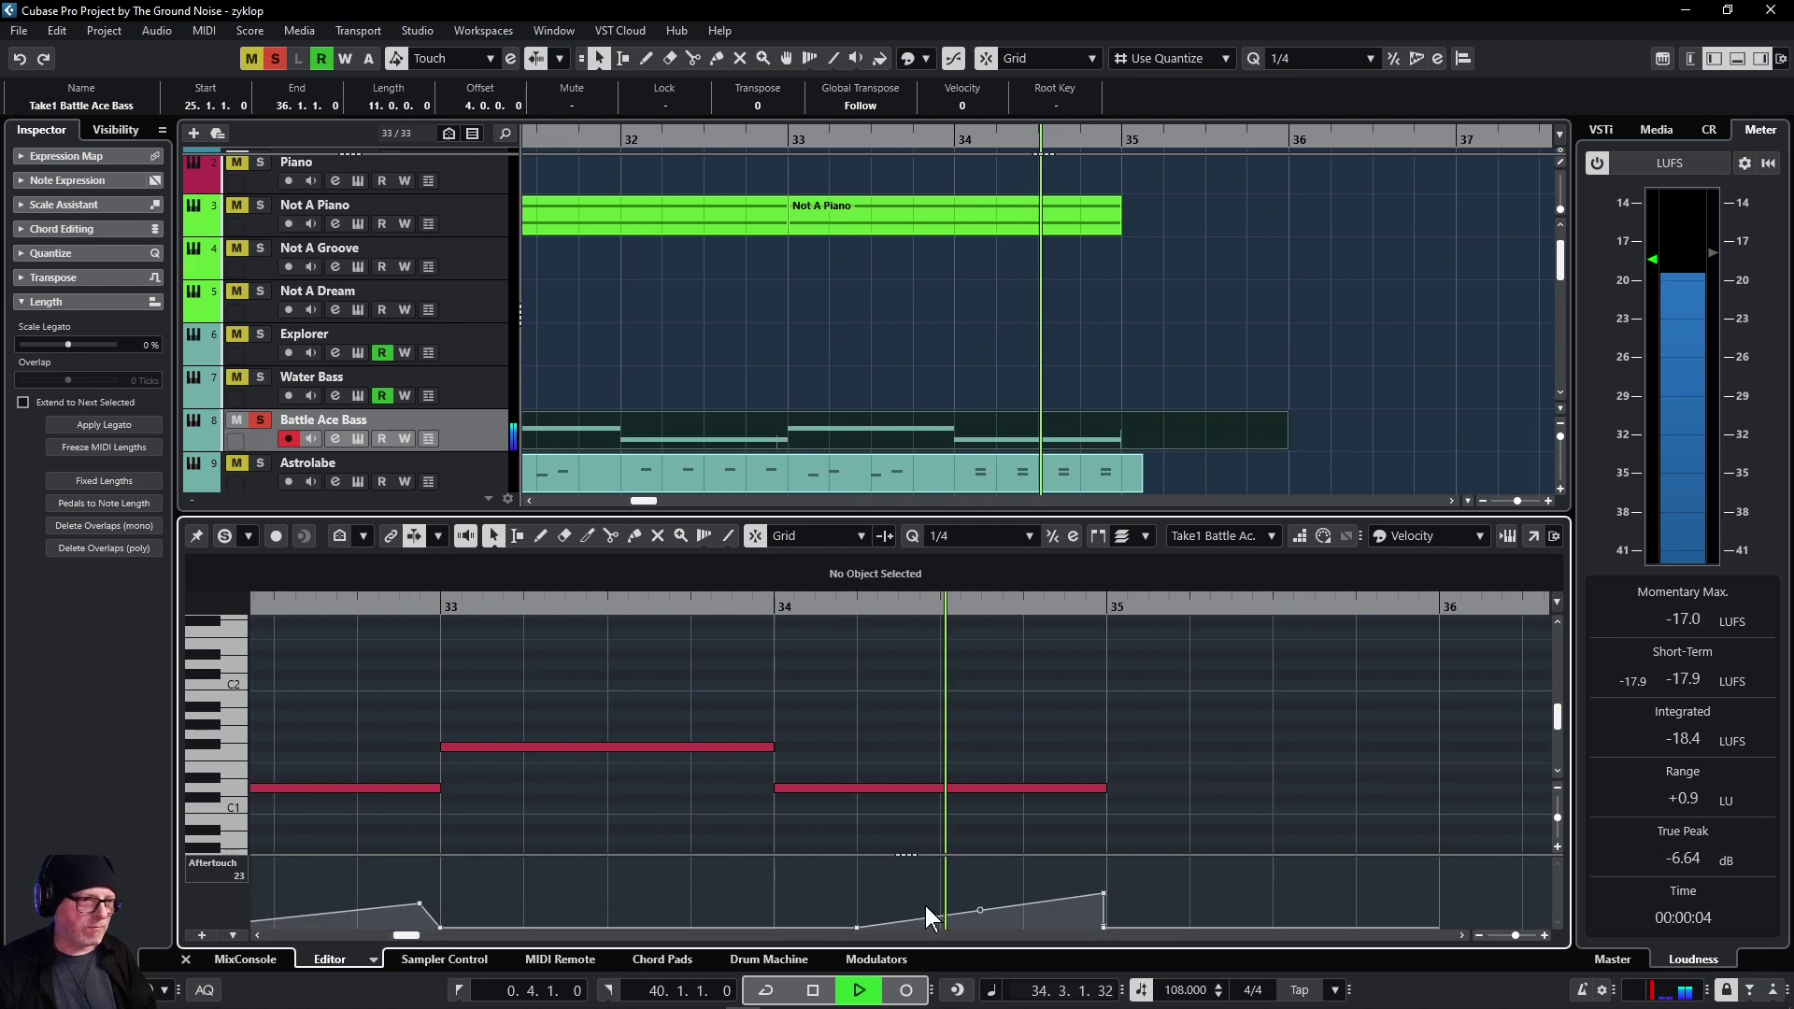
key(space)
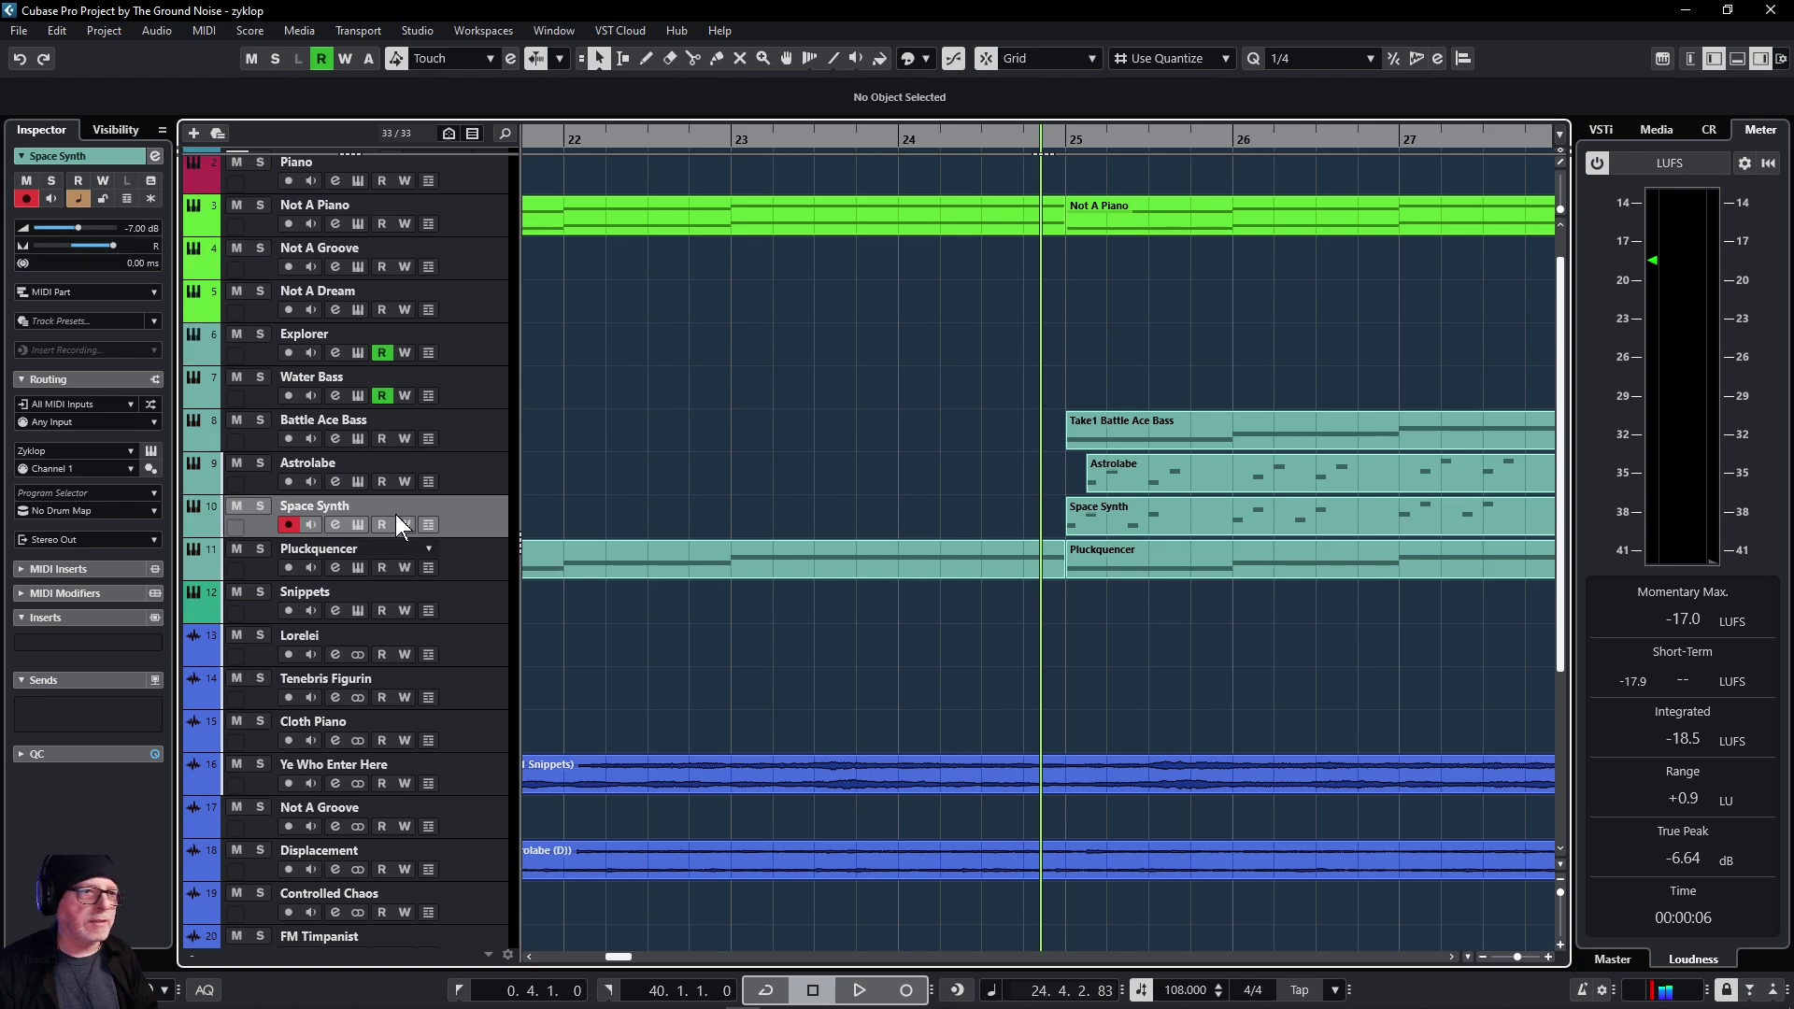
Step: Solo the Astrolabe track and play it from just before bar 25
click(261, 463)
key(space)
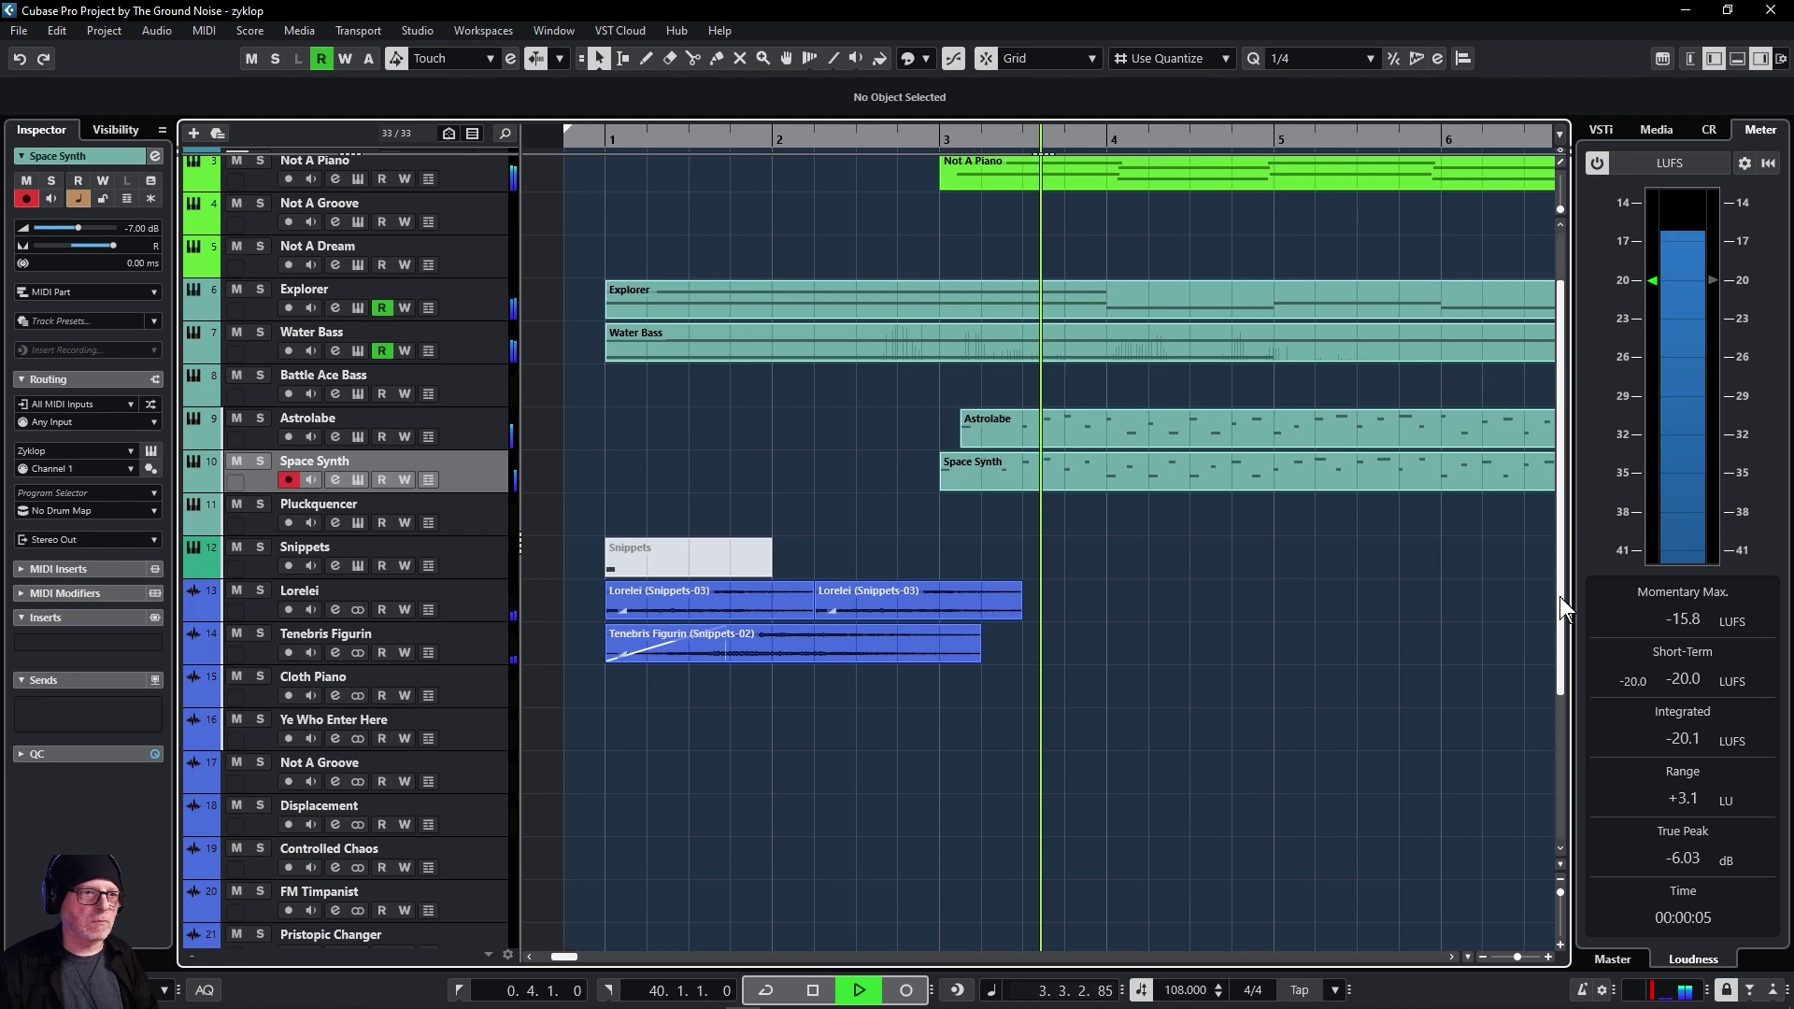
Step: Play the full unsoloed arrangement from the beginning past bar 24, following the active tracks section by section
drag(1560, 597, 1562, 643)
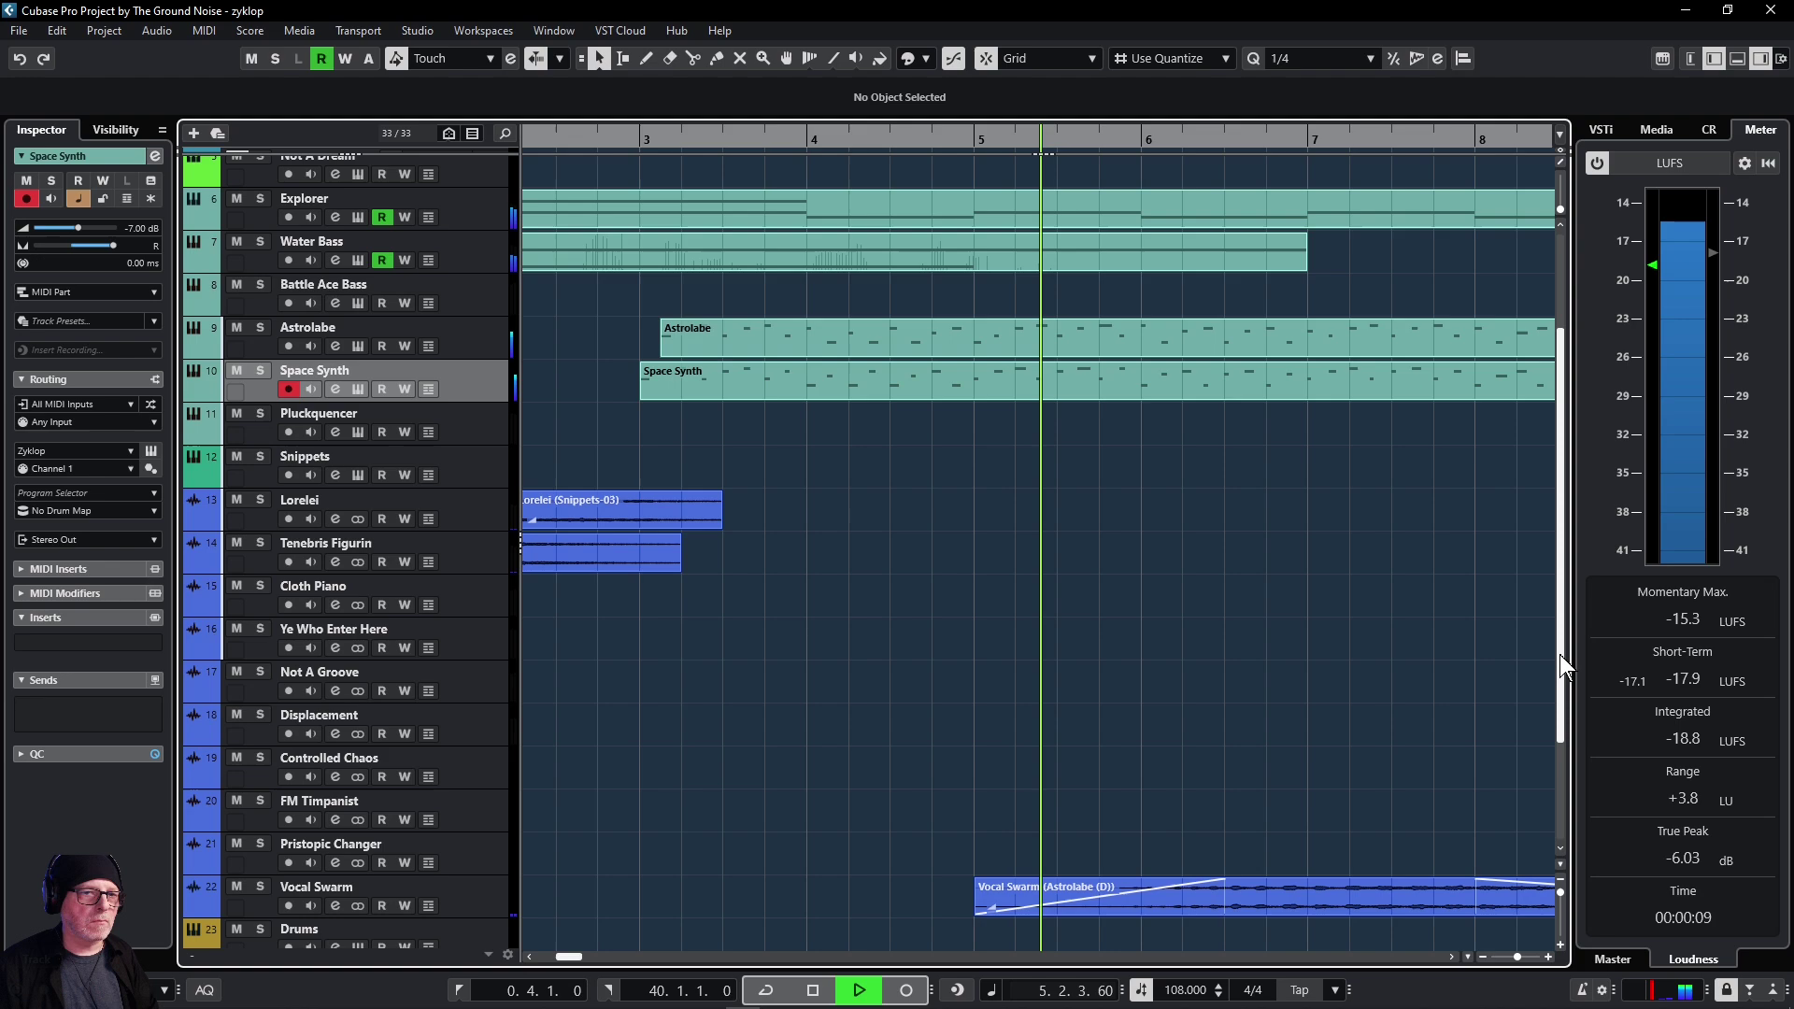
drag(1560, 654, 1560, 653)
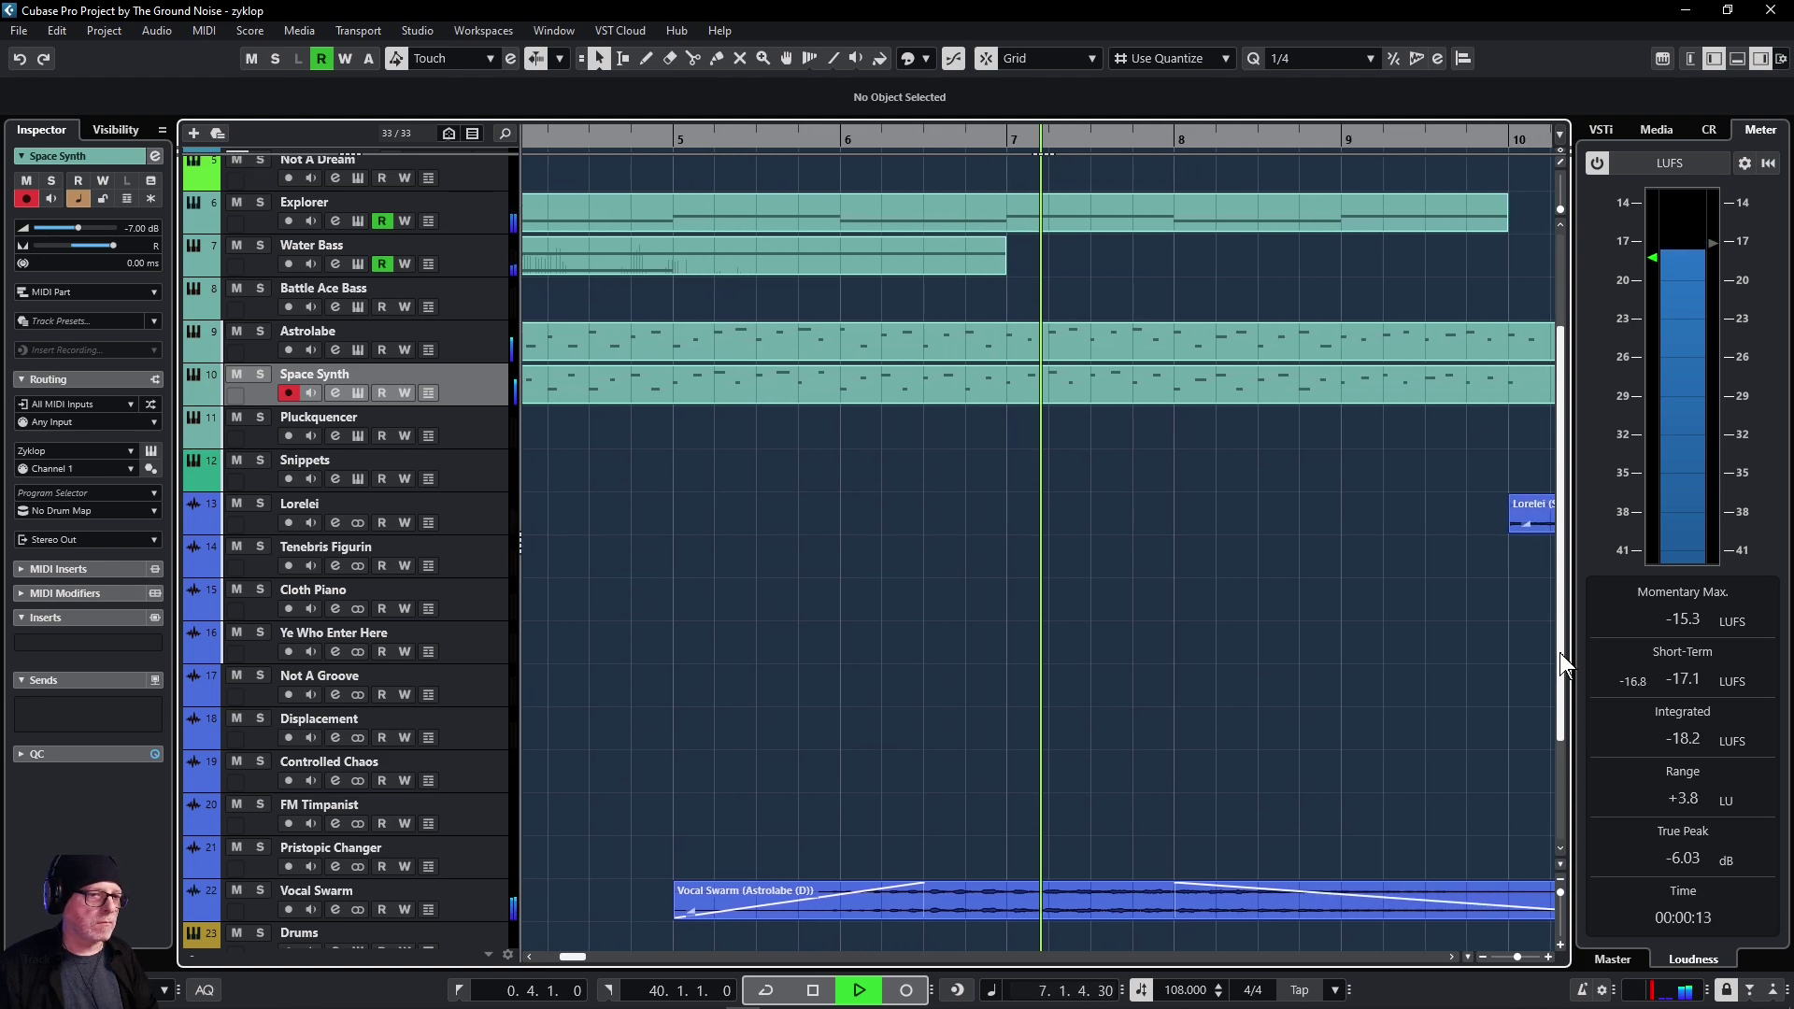
drag(1560, 652, 1566, 607)
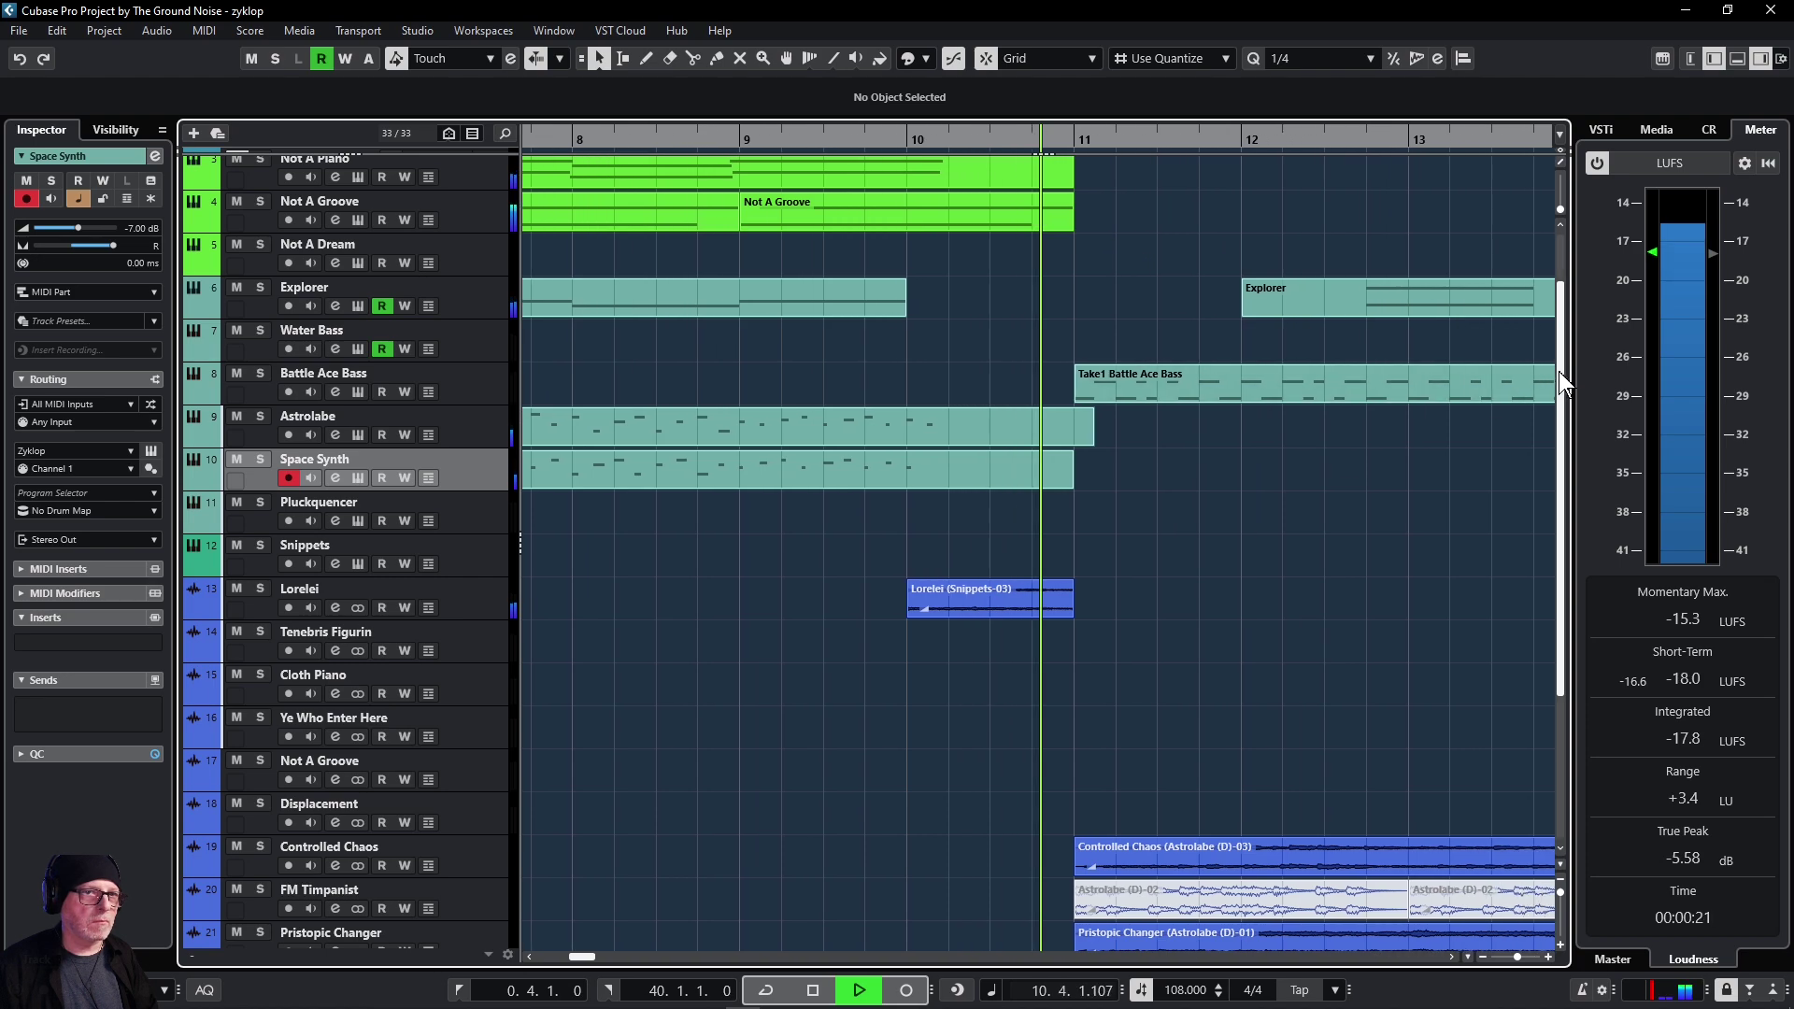
drag(1560, 379, 1577, 463)
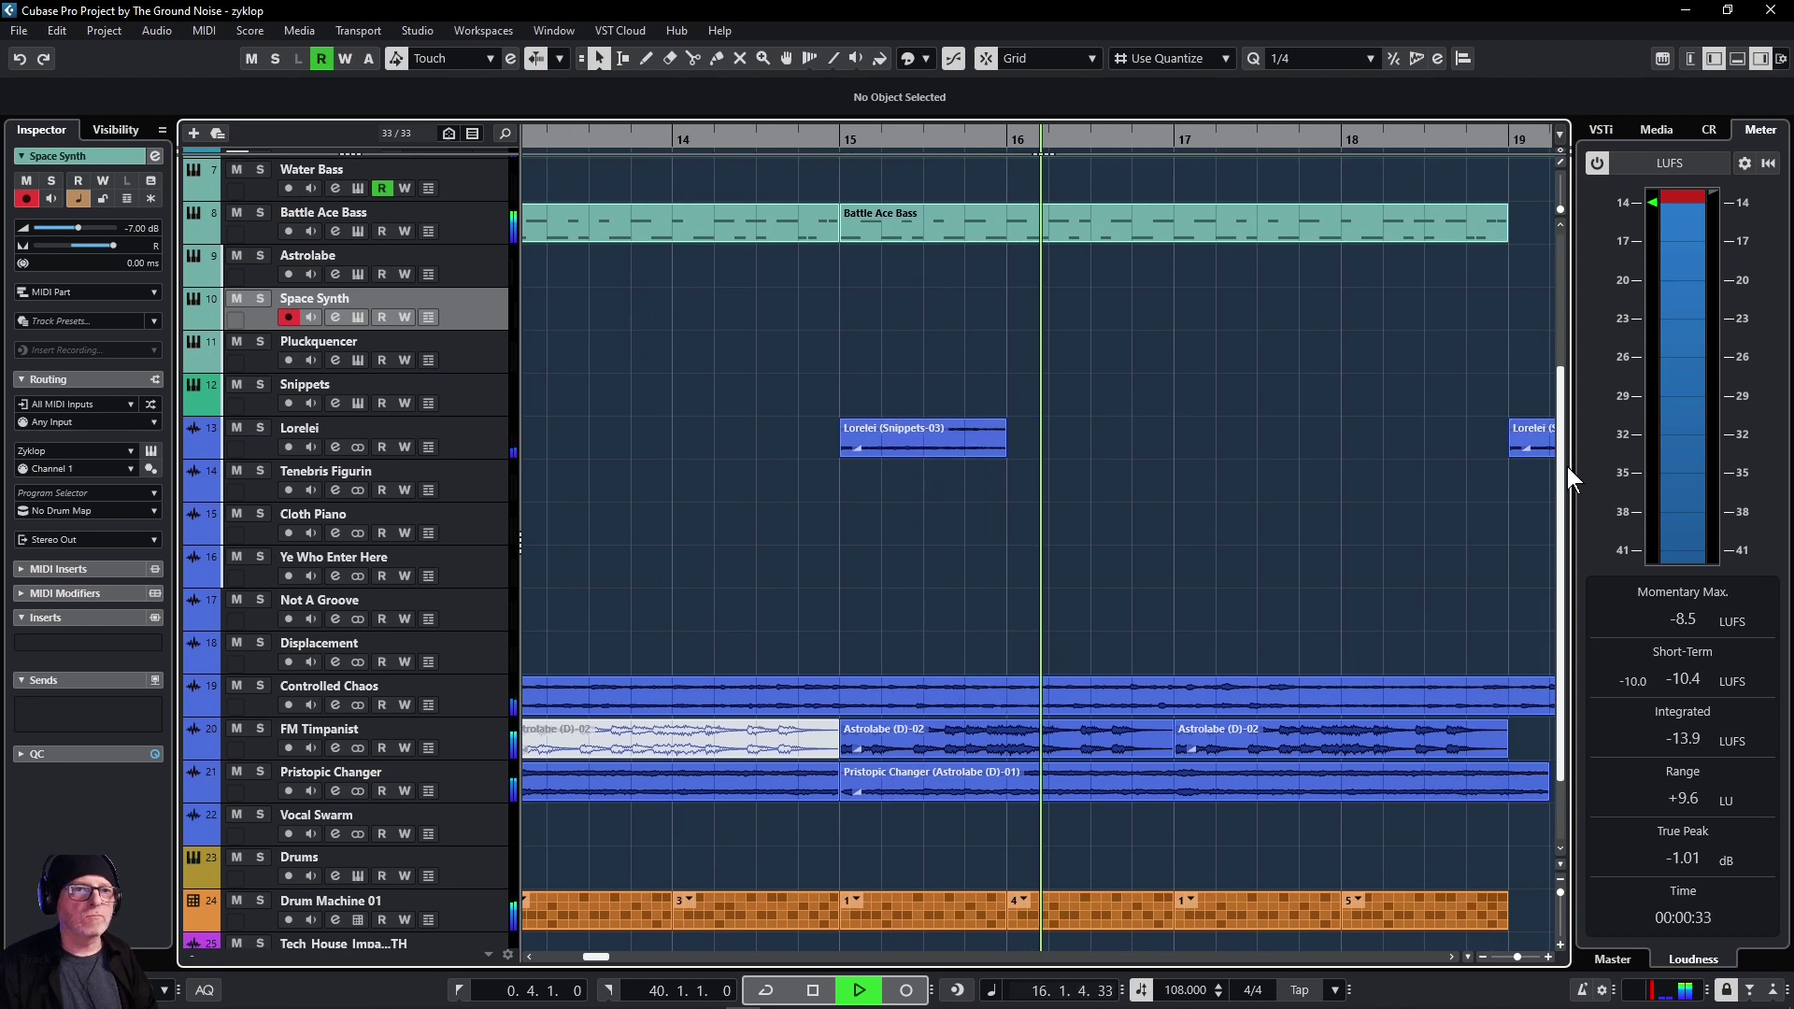
drag(1567, 464, 1568, 525)
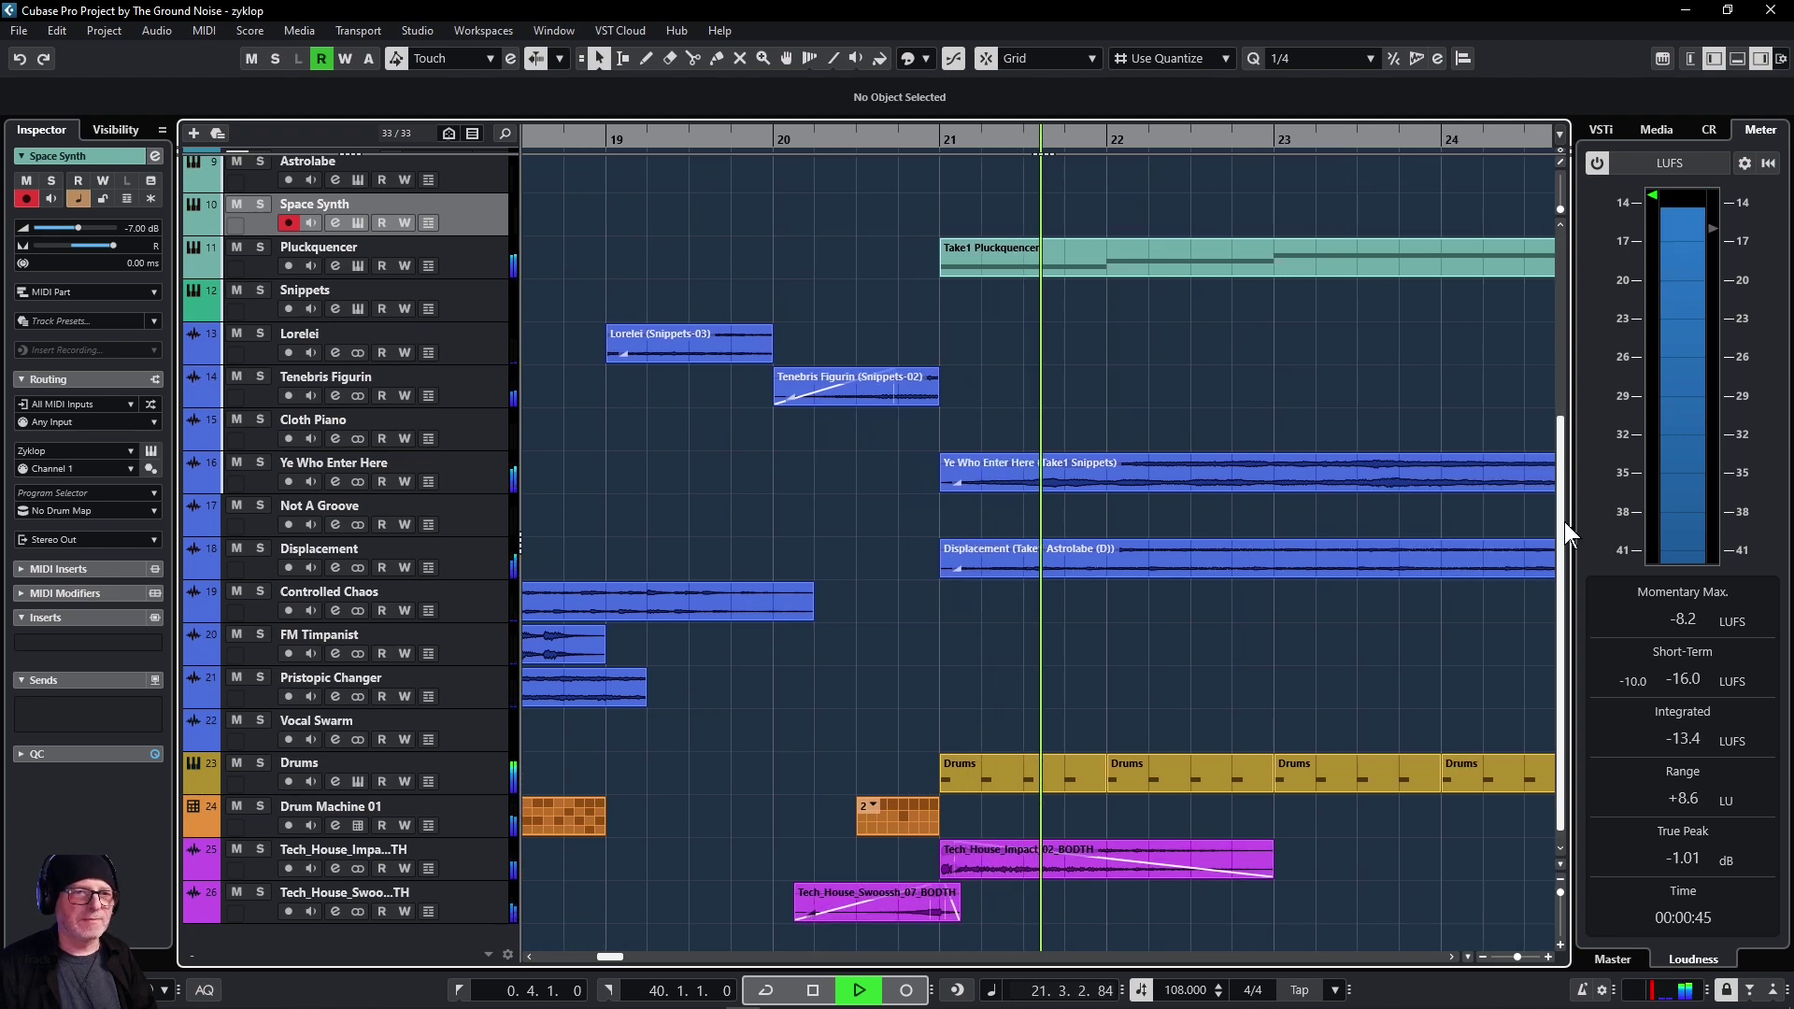
drag(1565, 521, 1588, 379)
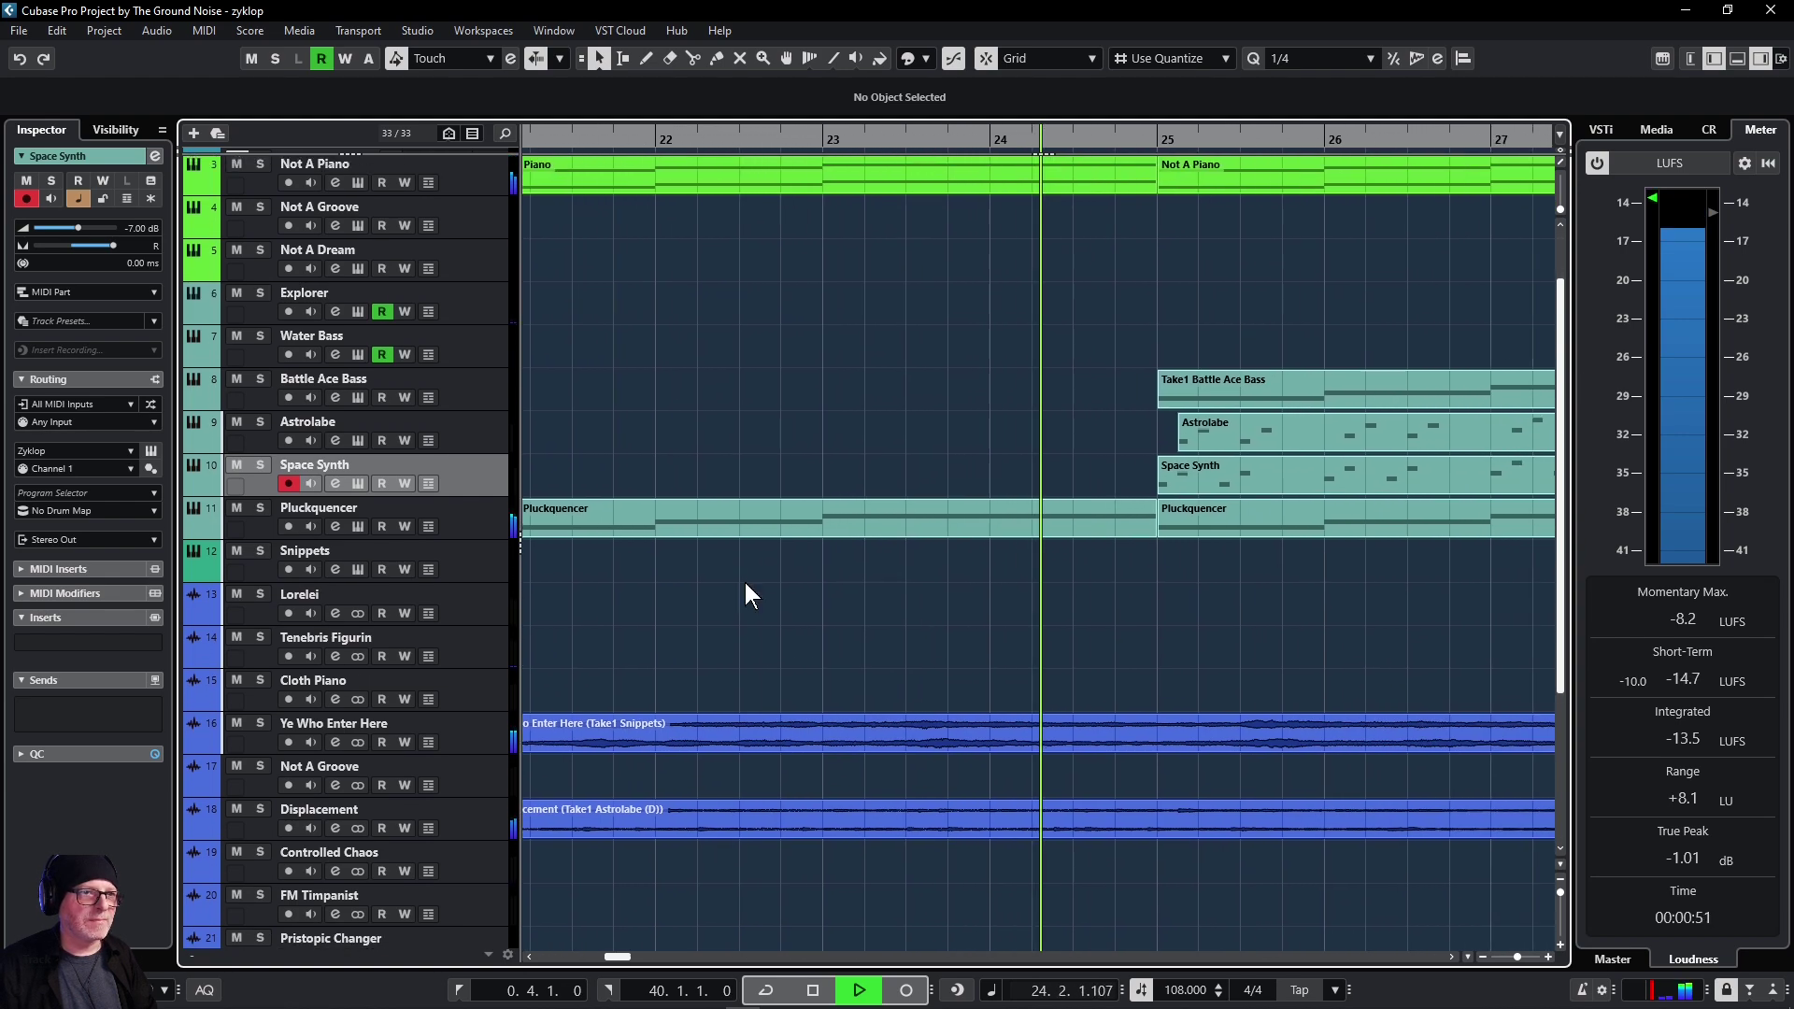